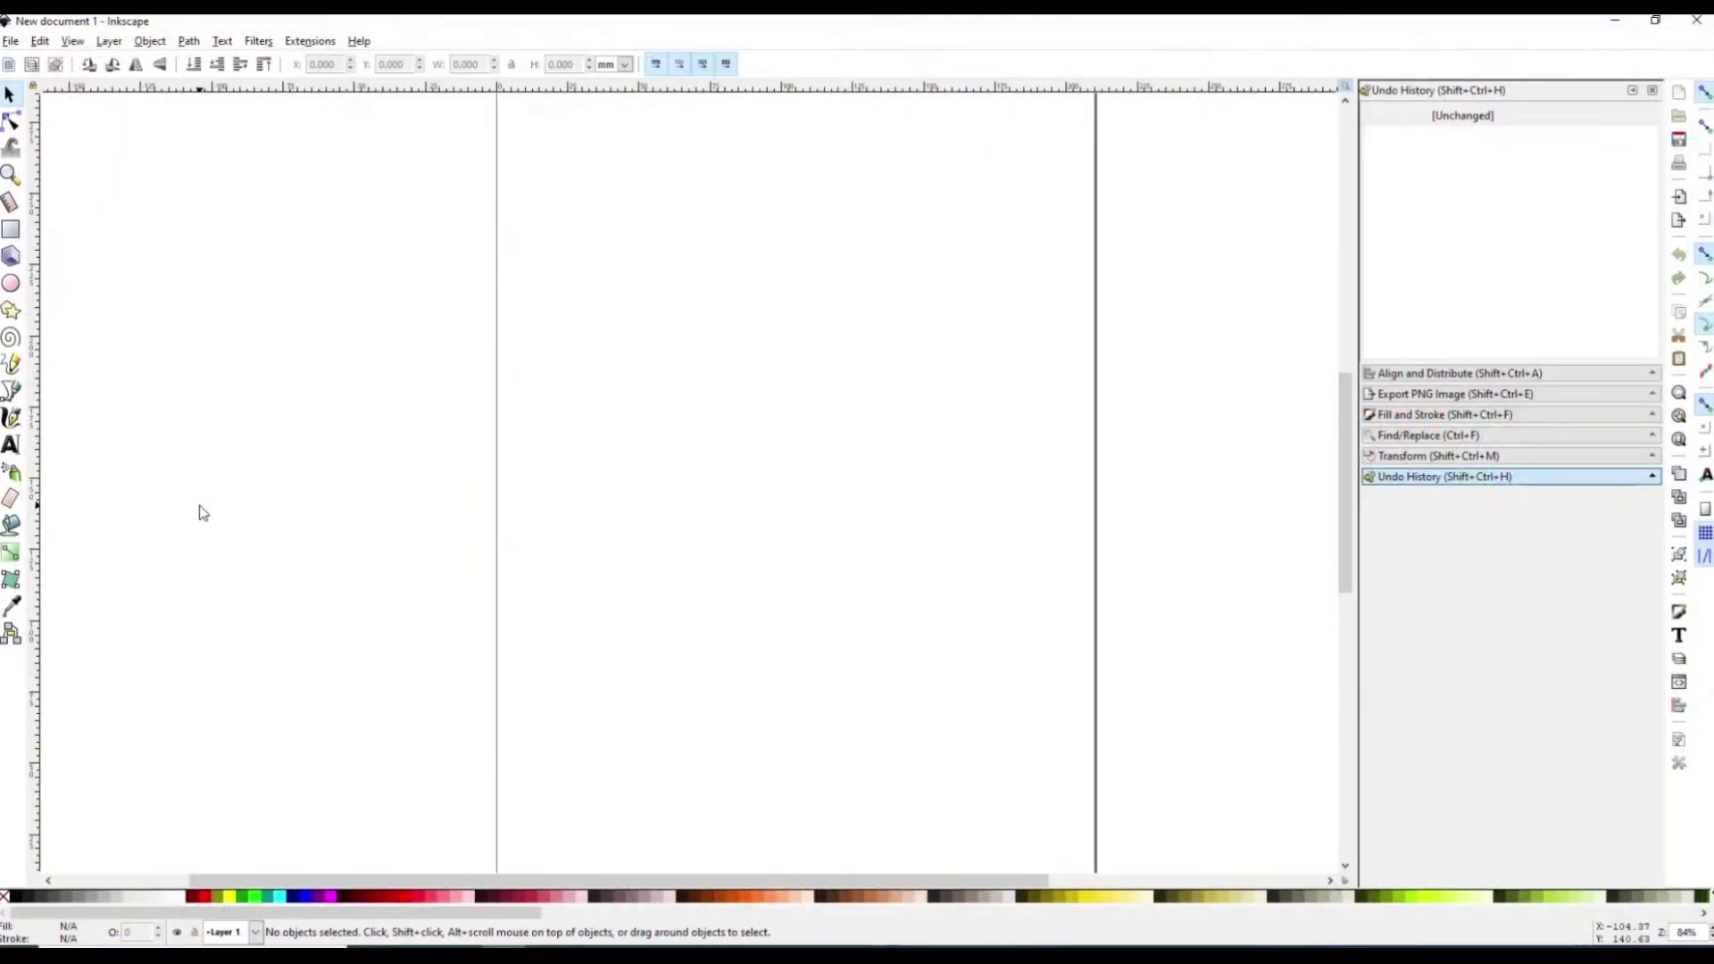
Import the cat-like character sketch as an embedded image and scale it to about 197 × 280 mm to nearly fill the page
key("5")
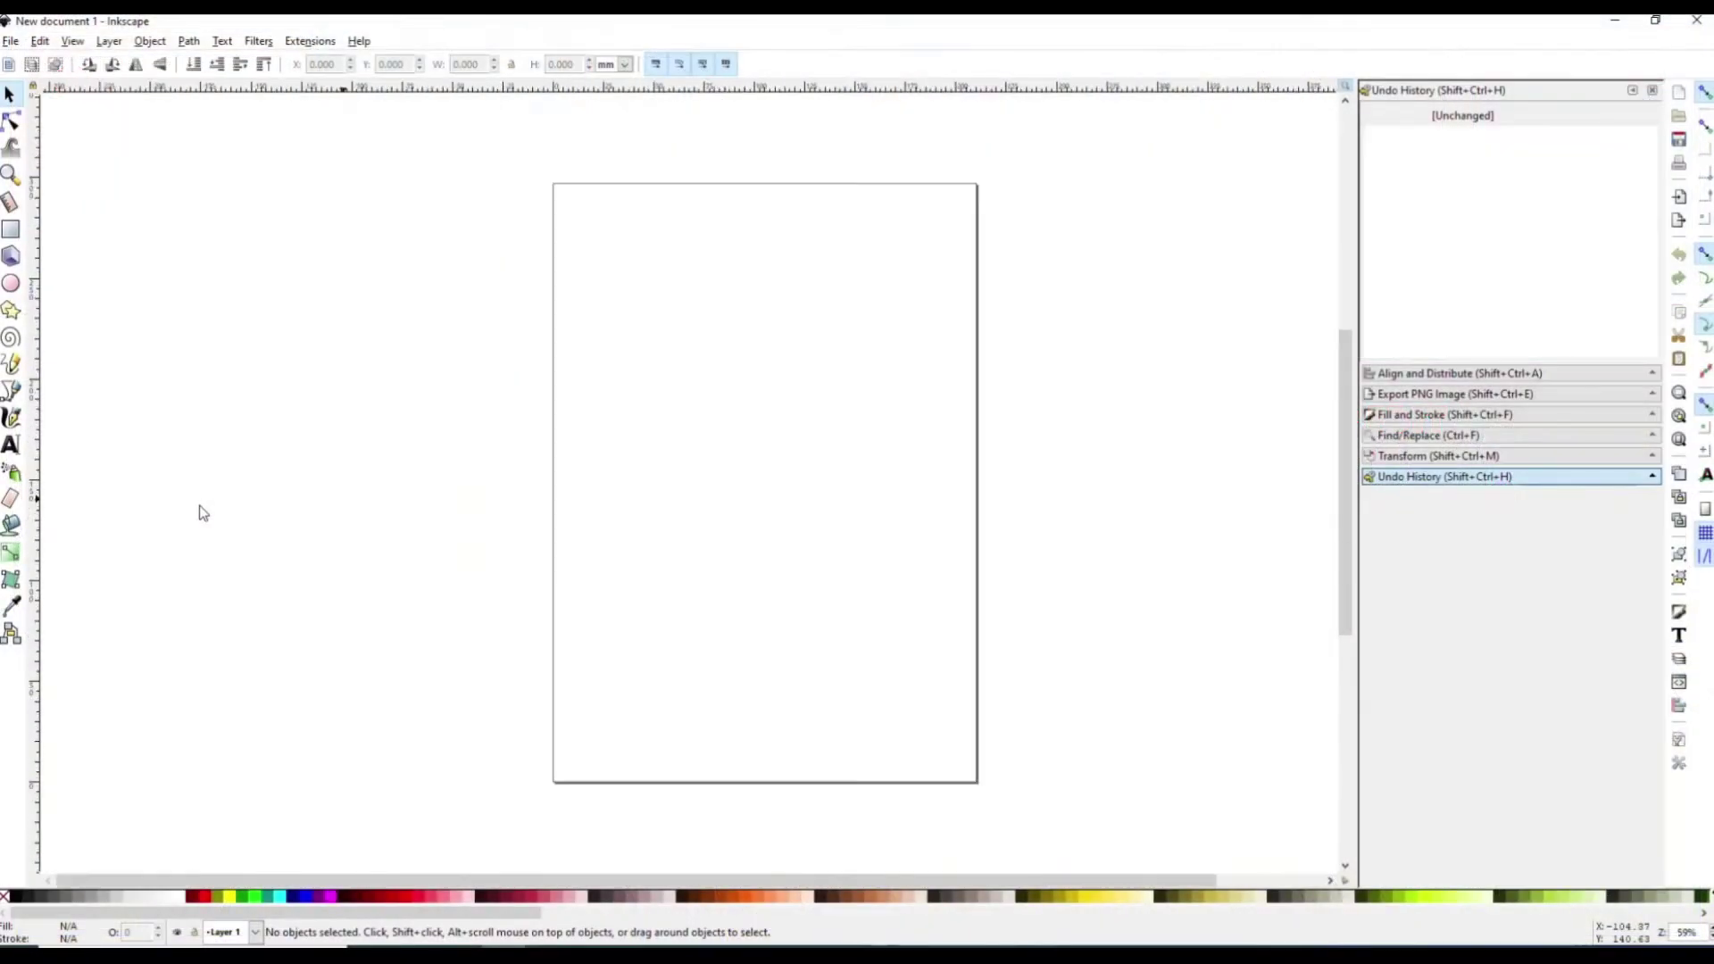
key("minus")
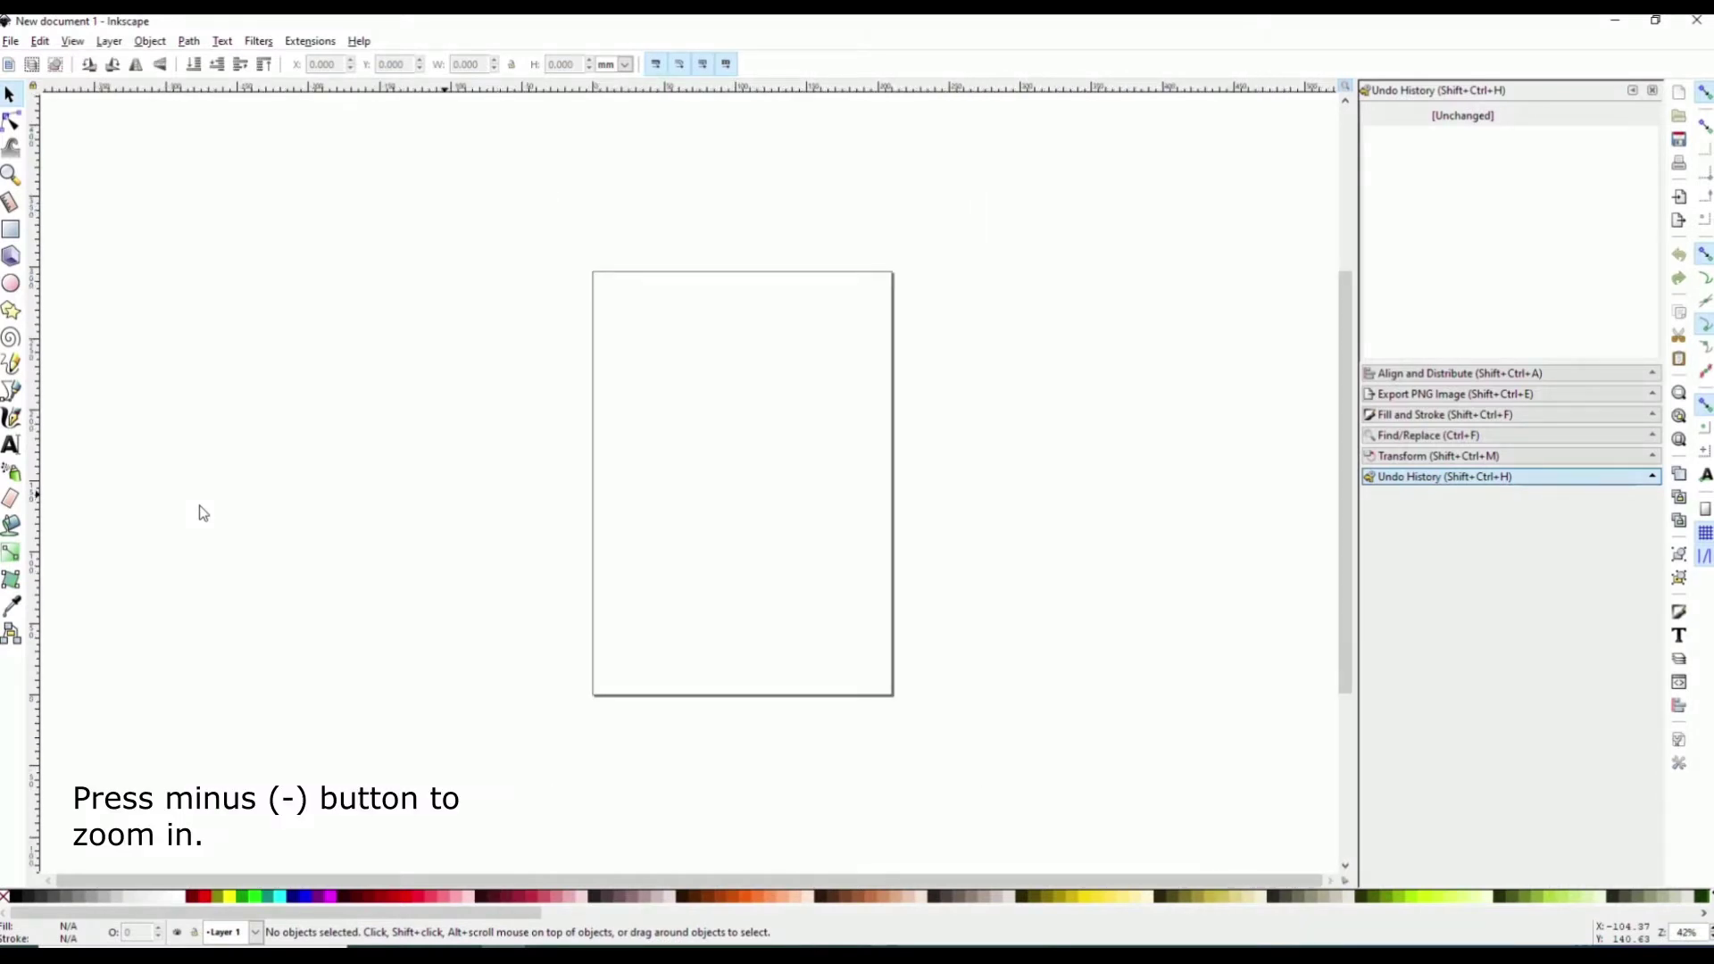
key("plus")
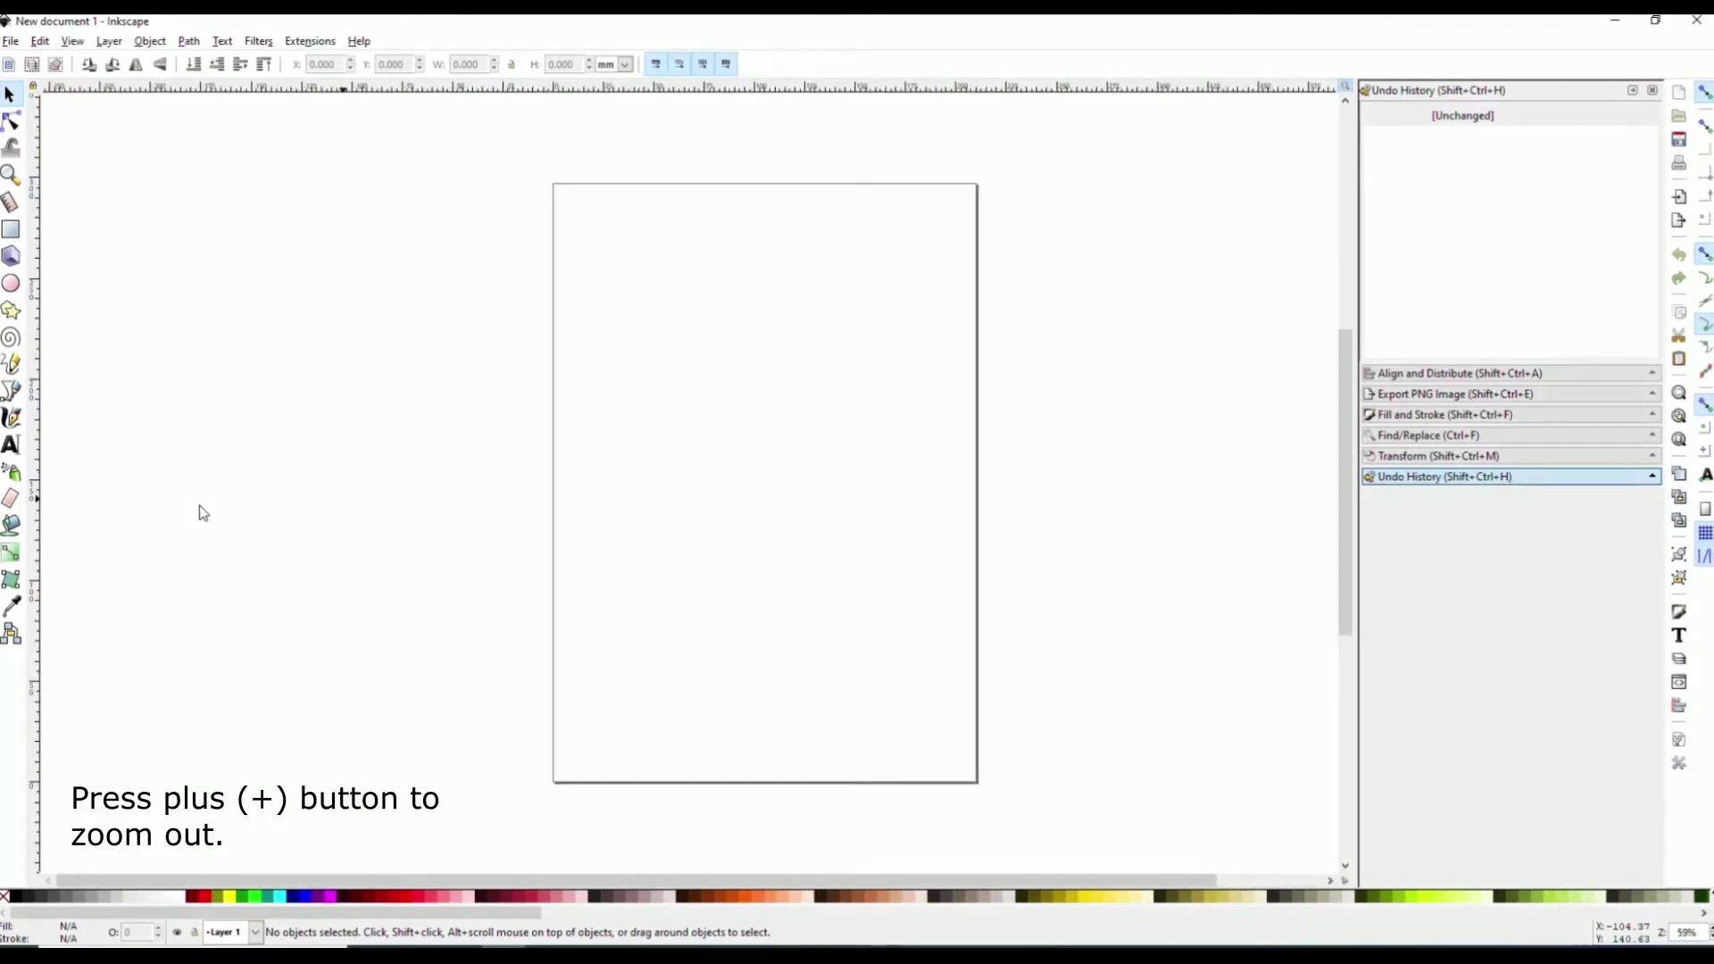
left_click(11, 41)
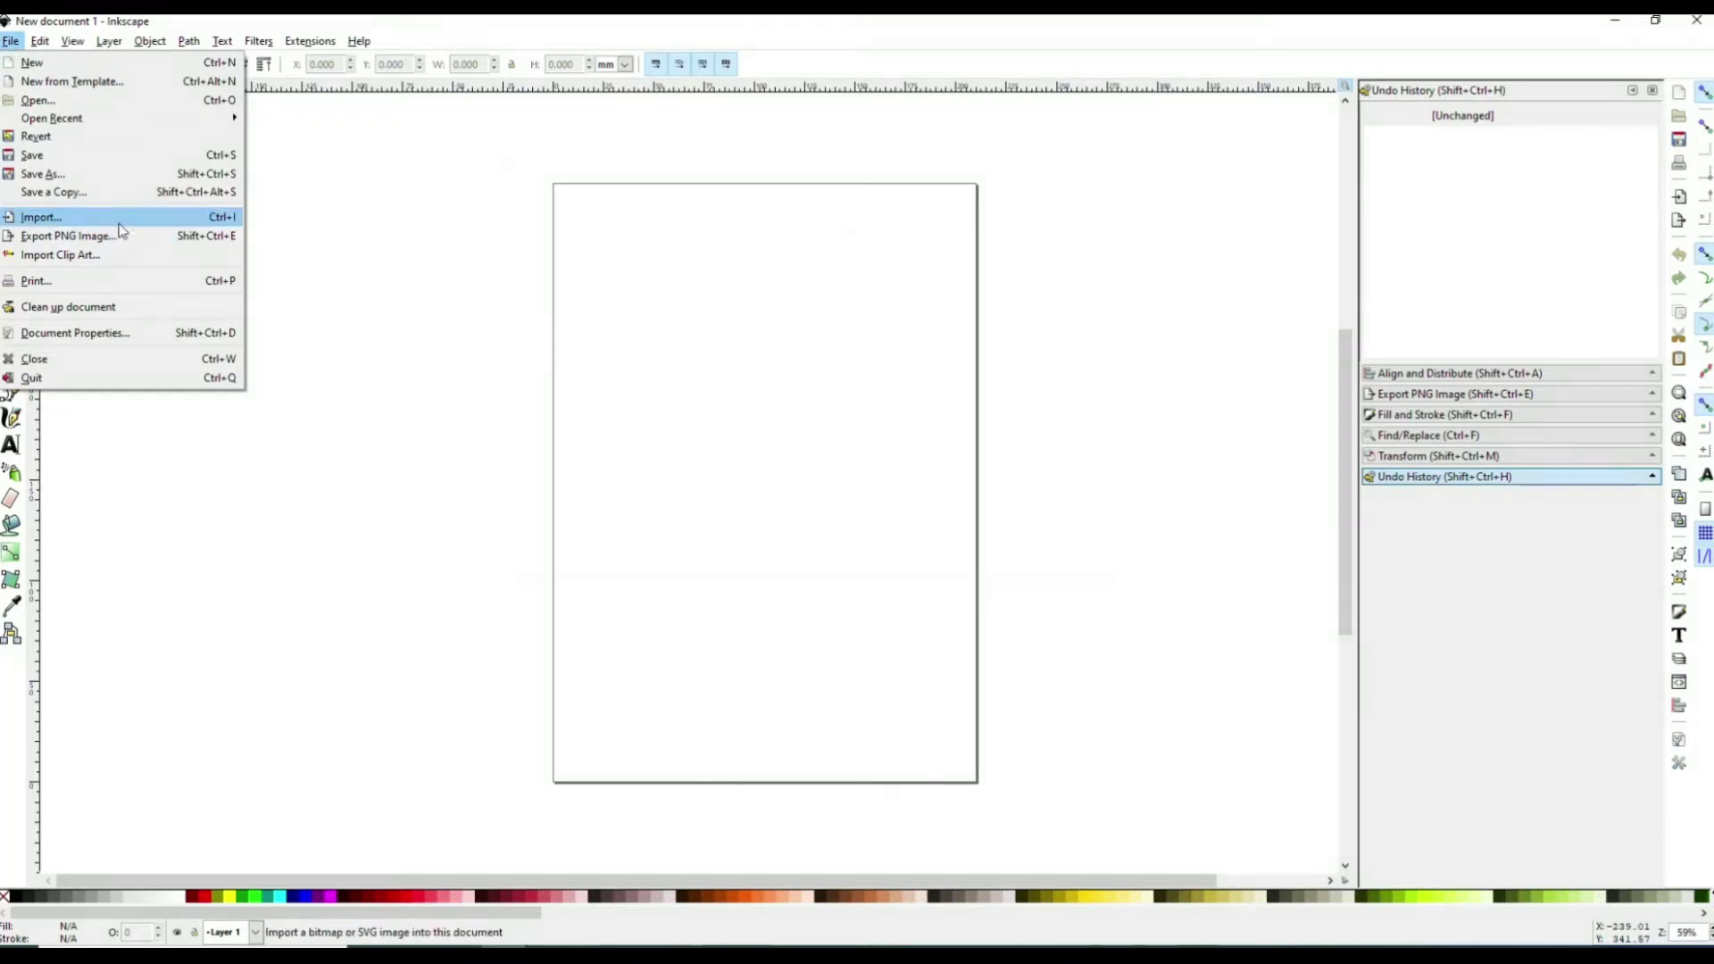
left_click(36, 217)
left_click(651, 288)
left_click(968, 517)
left_click(956, 605)
left_click_drag(941, 612, 560, 194)
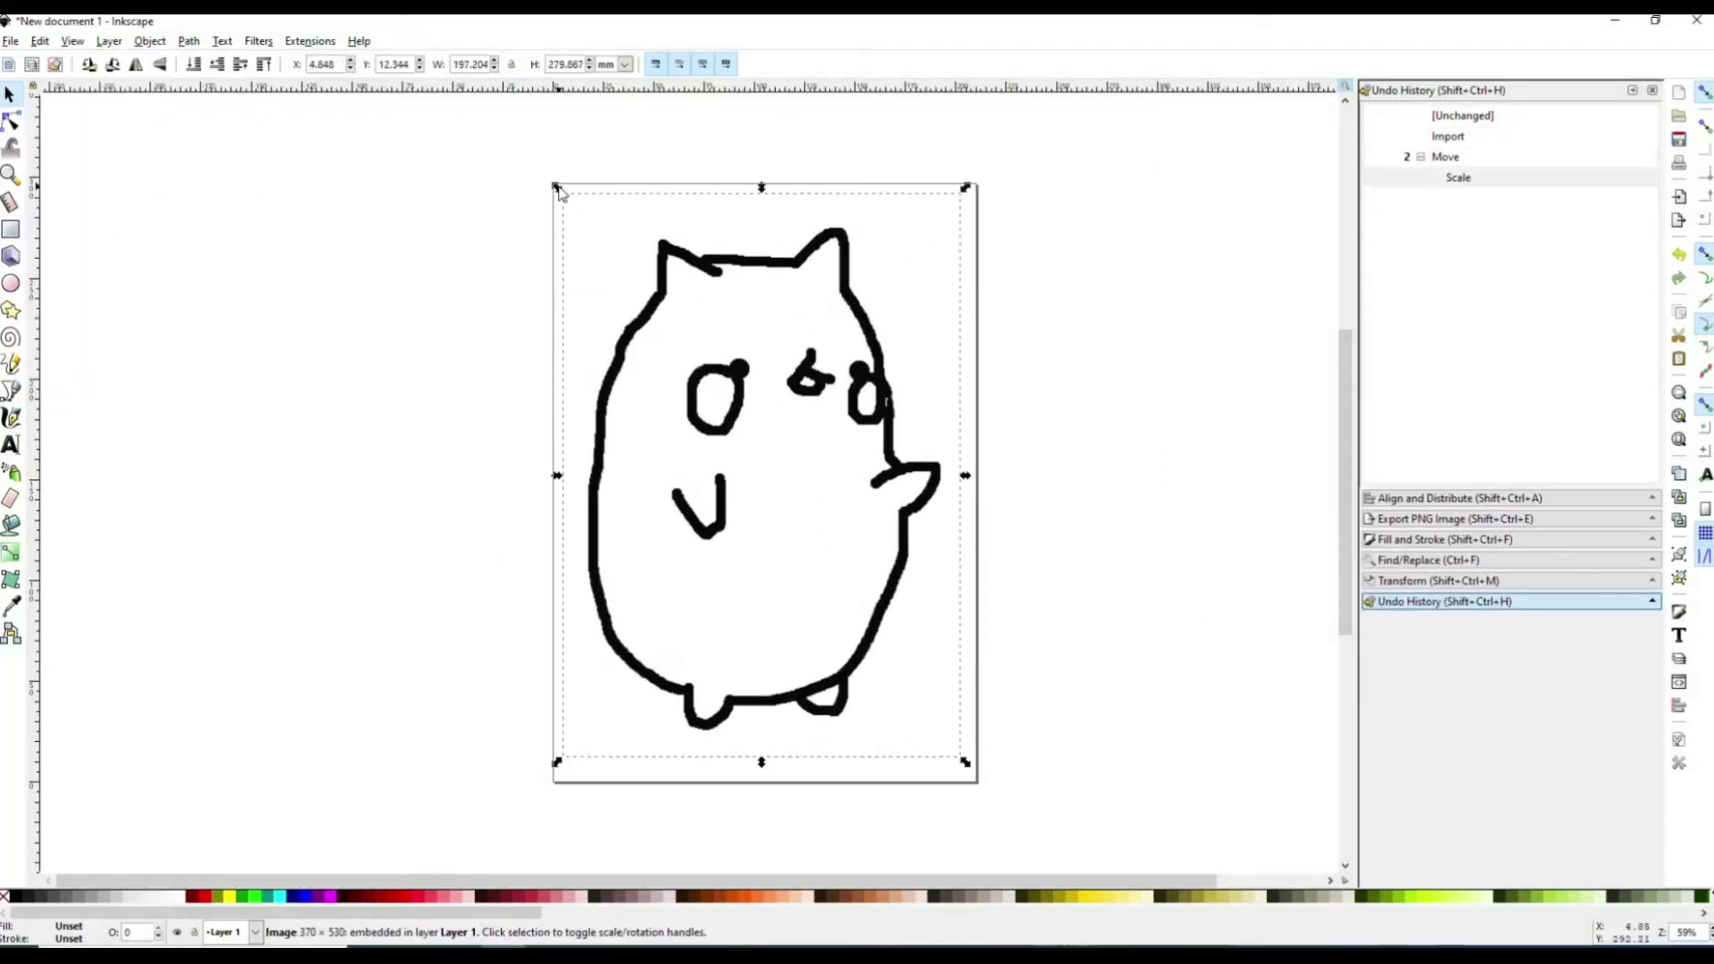
Lower the sketch image's opacity to 50% and deselect it
left_click(1419, 539)
left_click(1653, 436)
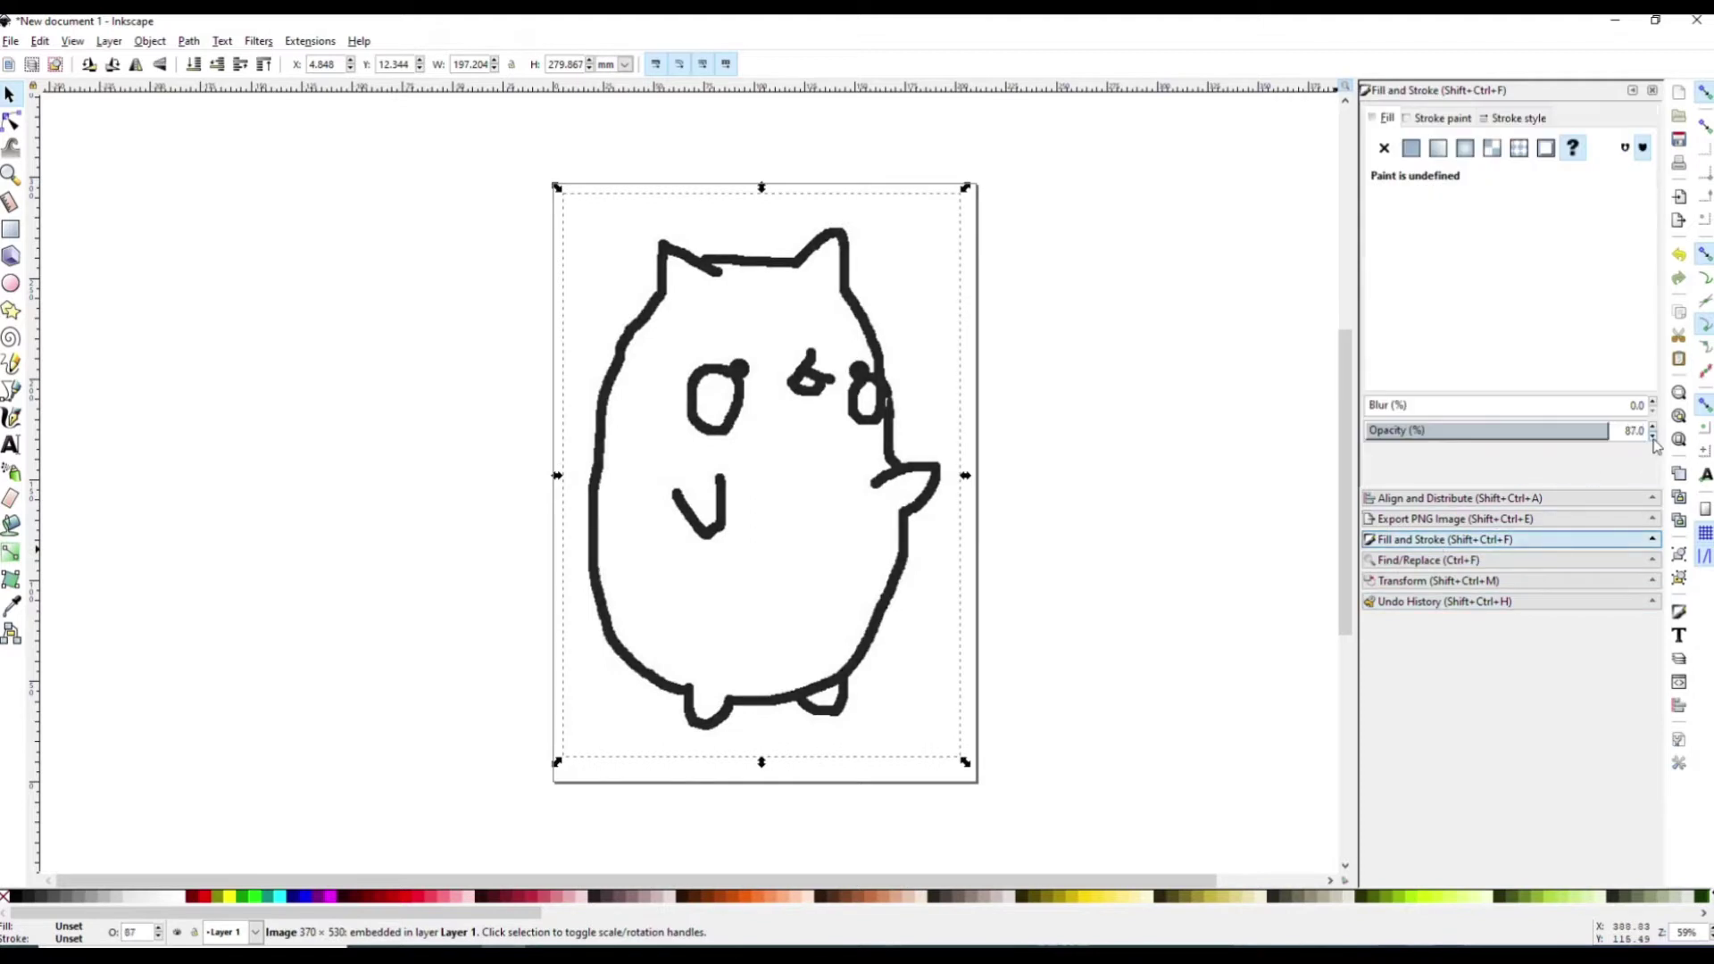
left_click(504, 174)
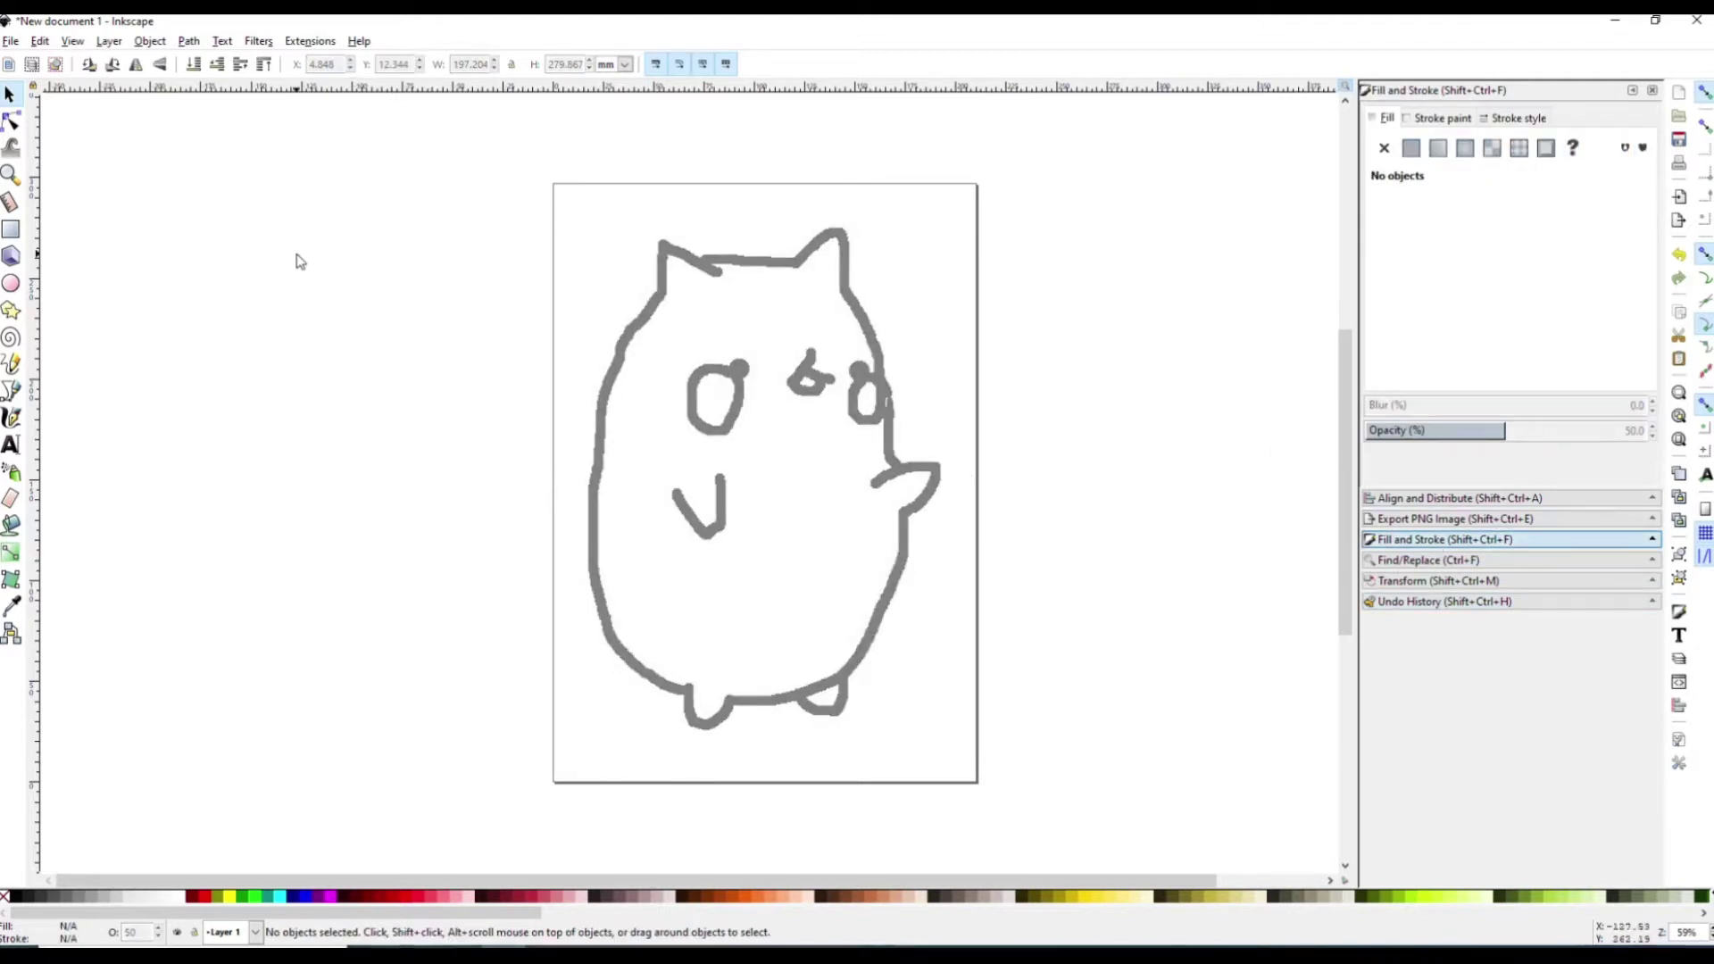
Trace the sketched body outline, without ears and limbs, as a closed B-spline path with the Pen tool
left_click(17, 397)
left_click(800, 265)
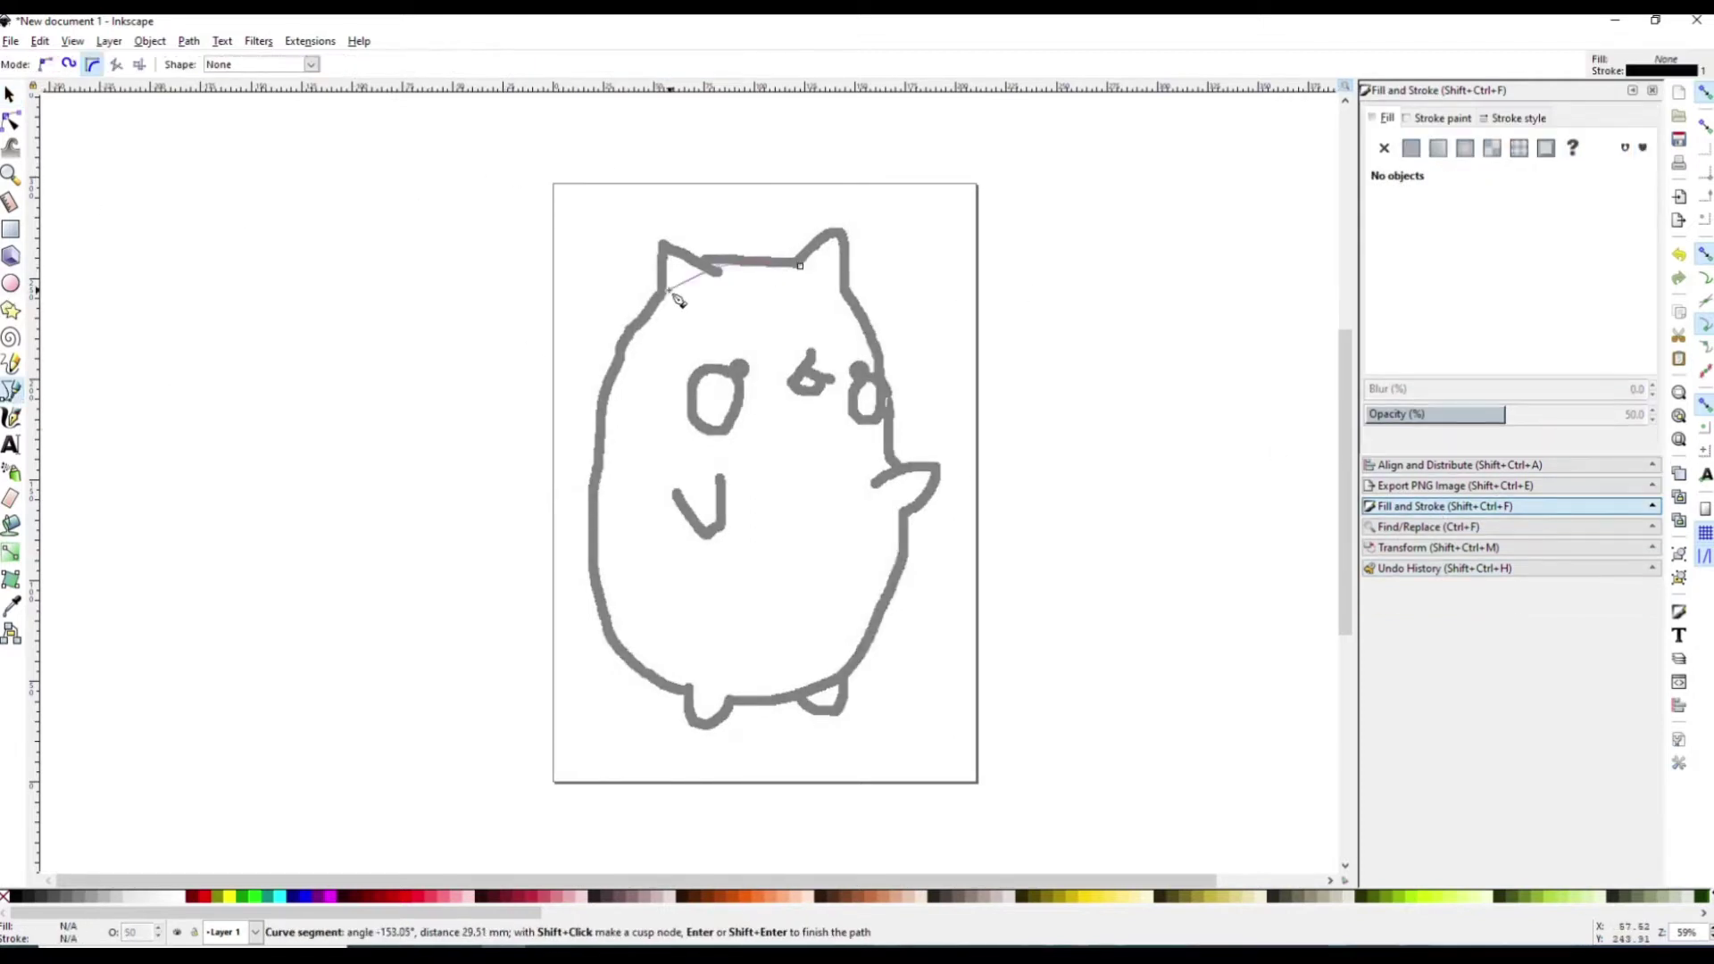
left_click(597, 451)
left_click(627, 647)
left_click(714, 705)
left_click(843, 651)
left_click(899, 491)
left_click(802, 266)
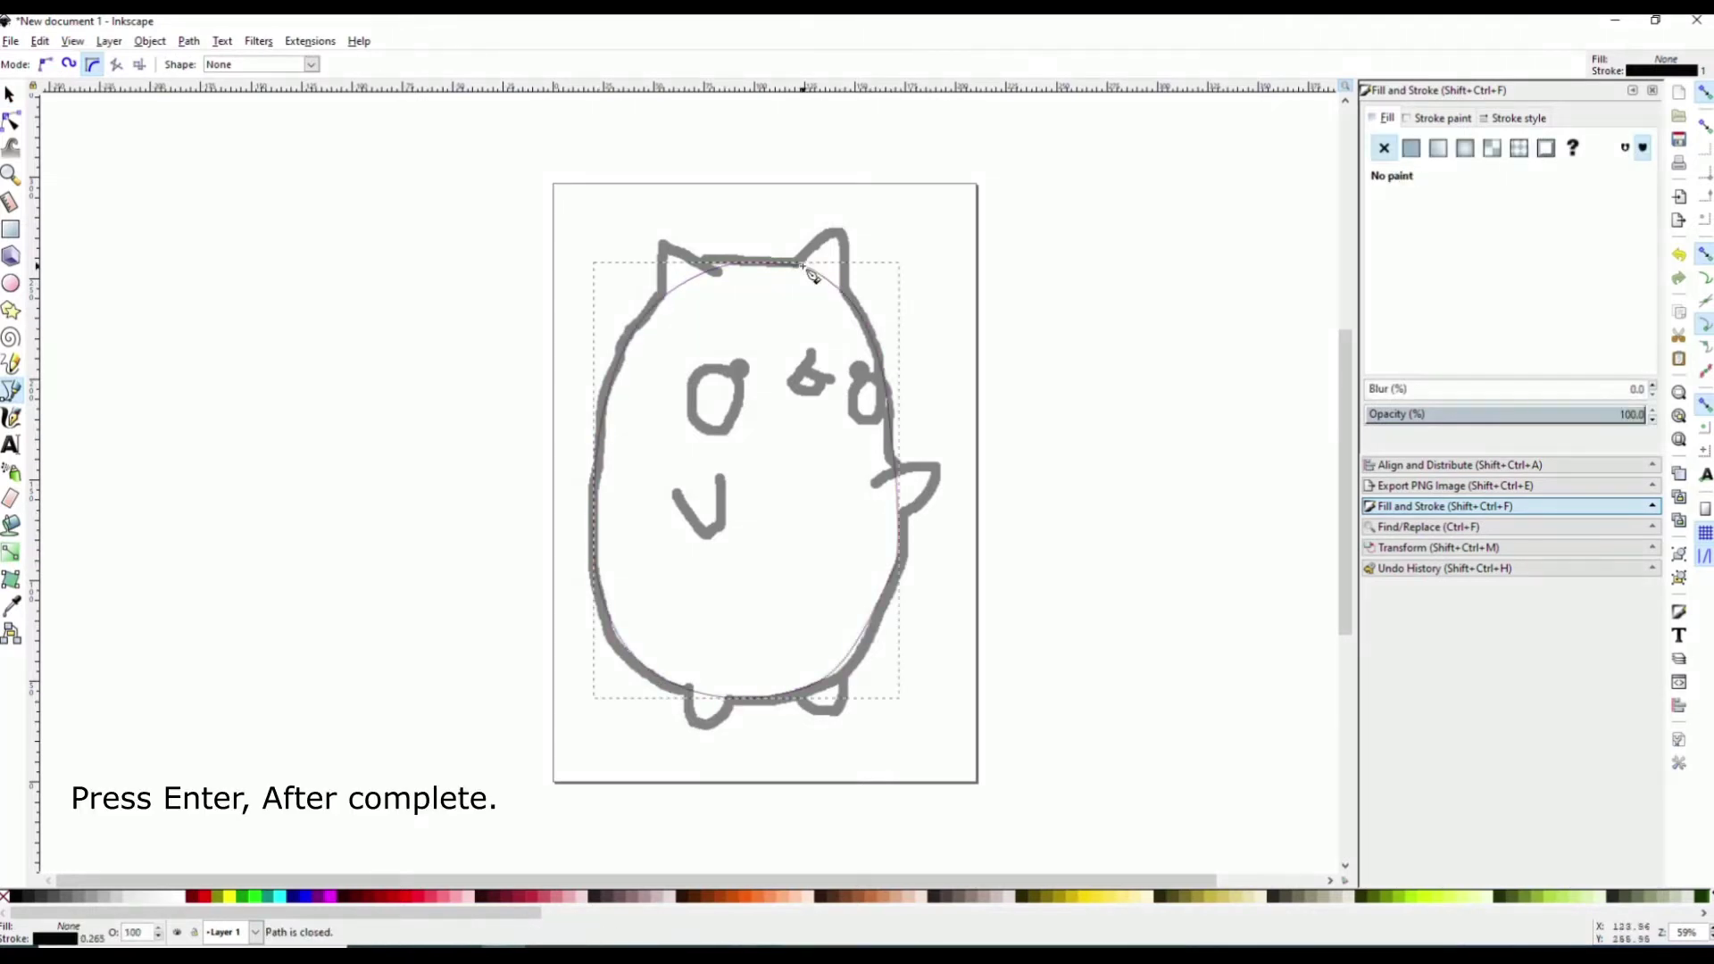
Fill the traced body white and set its stroke width to 3 mm
left_click(183, 897)
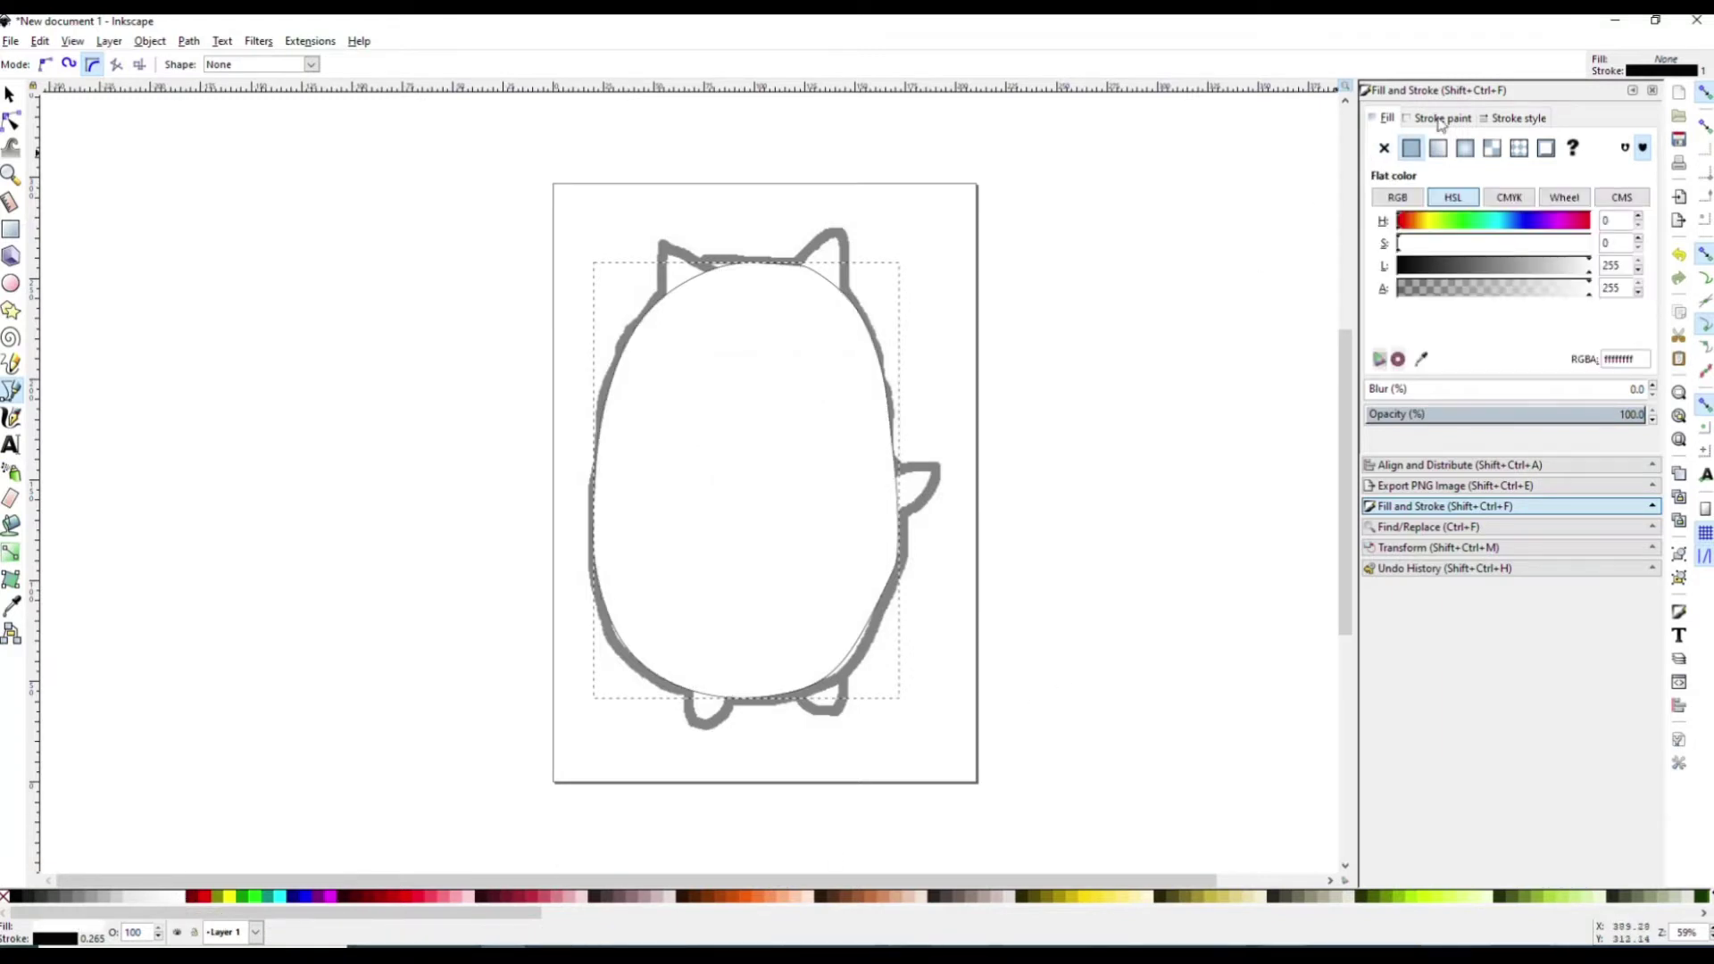
left_click(1518, 118)
scroll(1509, 144, "up", 3)
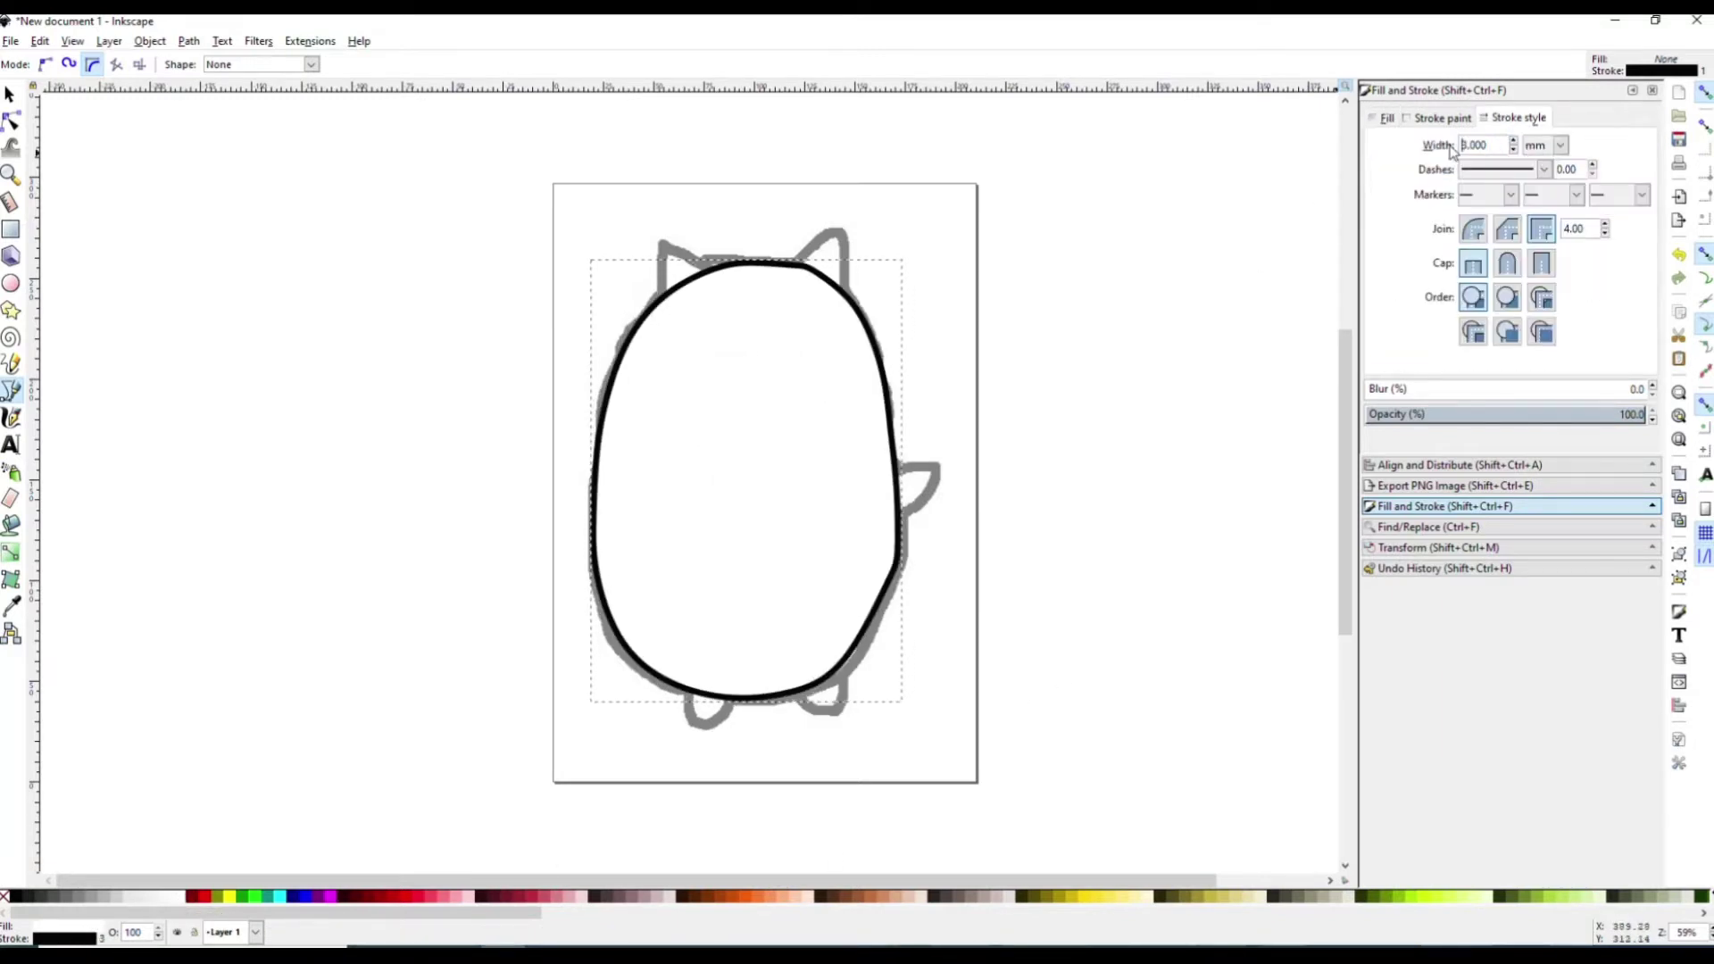
Adjust the nodes of the body outline so the curve follows the sketch more closely
left_click(12, 121)
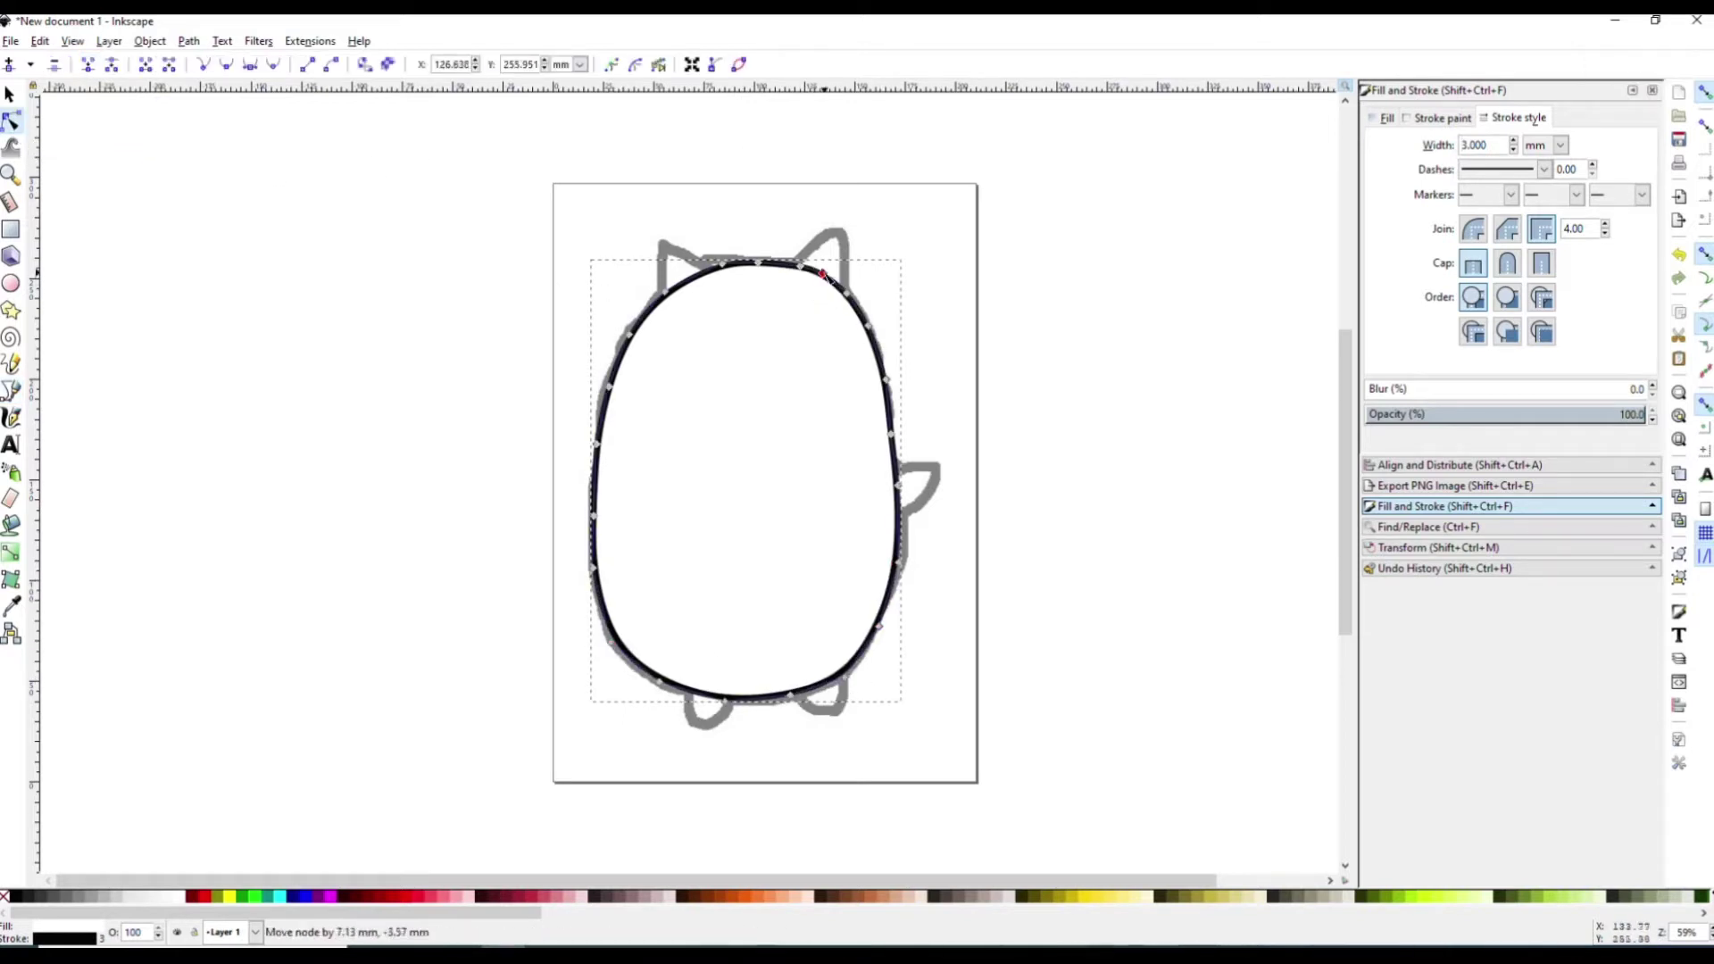
left_click(626, 341)
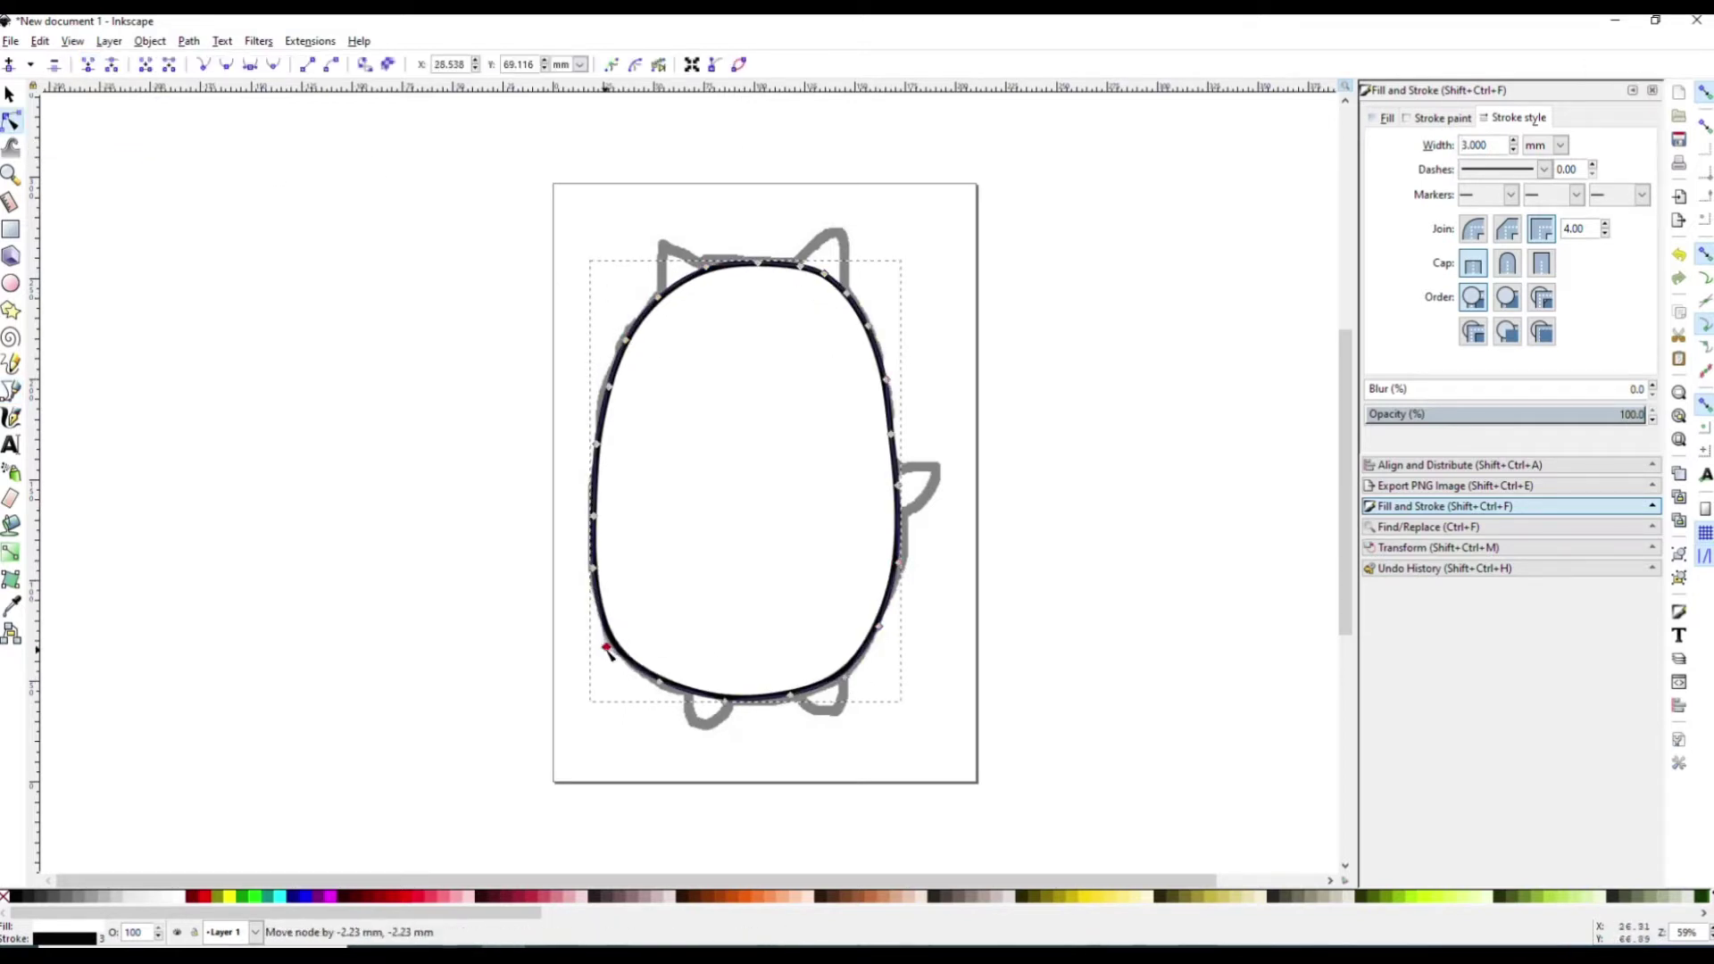
left_click_drag(614, 591, 579, 375)
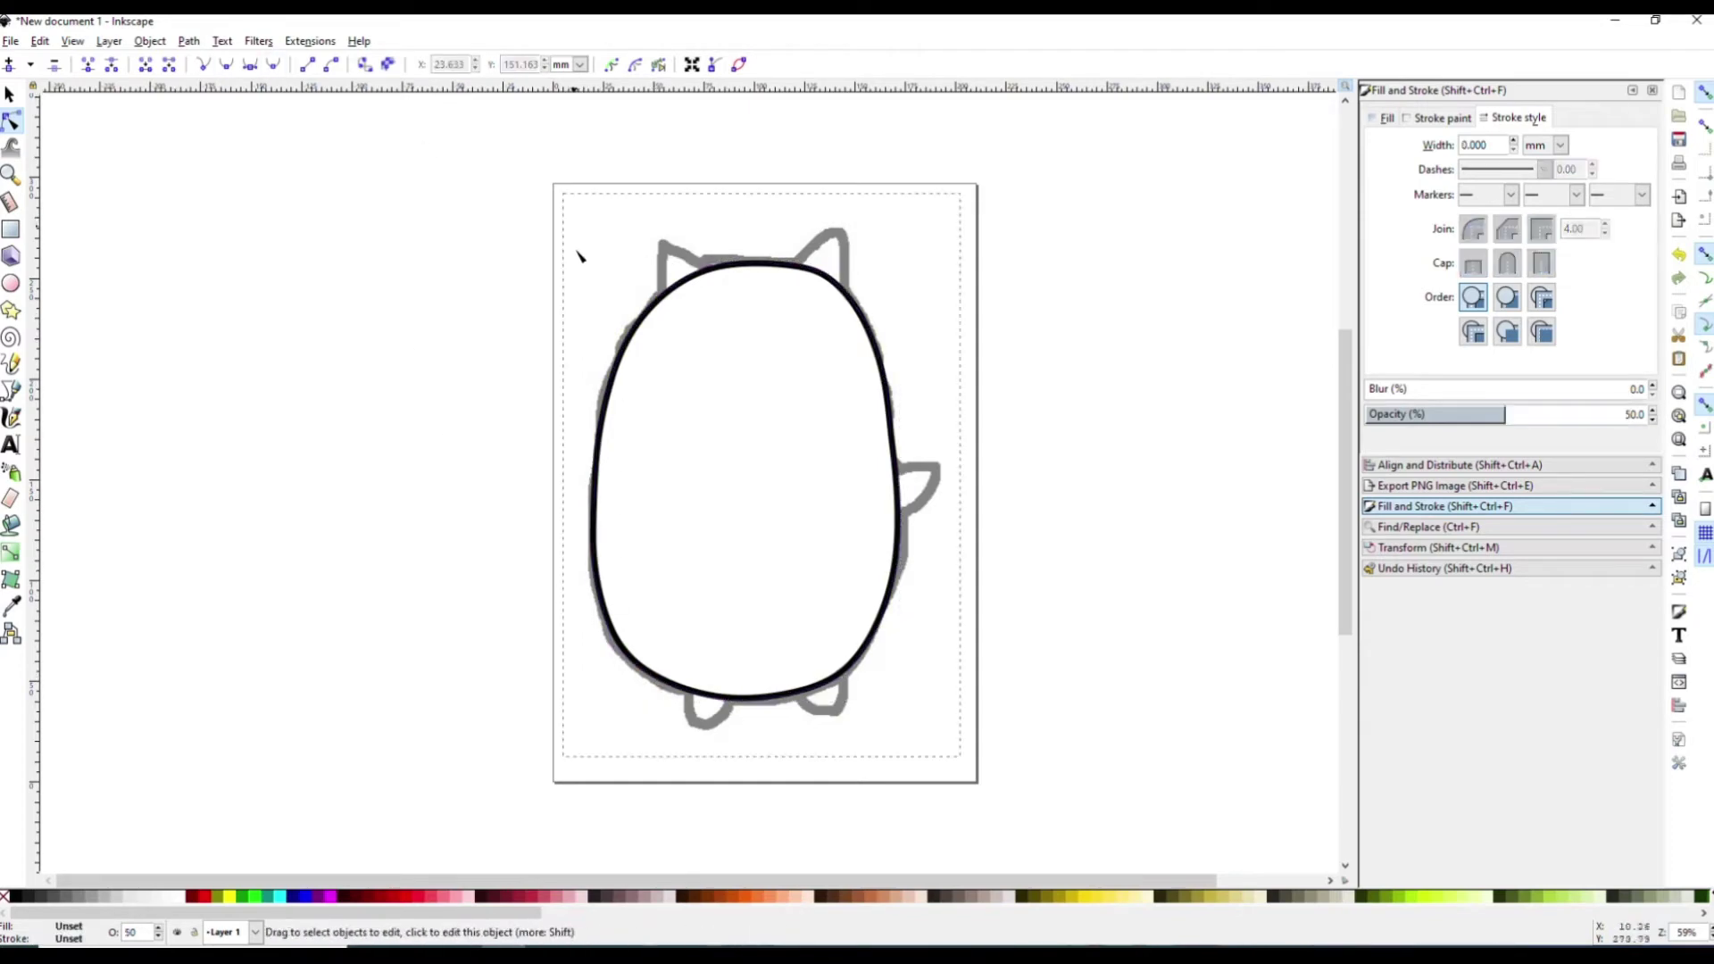
Change the stacking order so the semi-transparent sketch image lies above the white body shape
key("s")
left_click(217, 68)
left_click(572, 206)
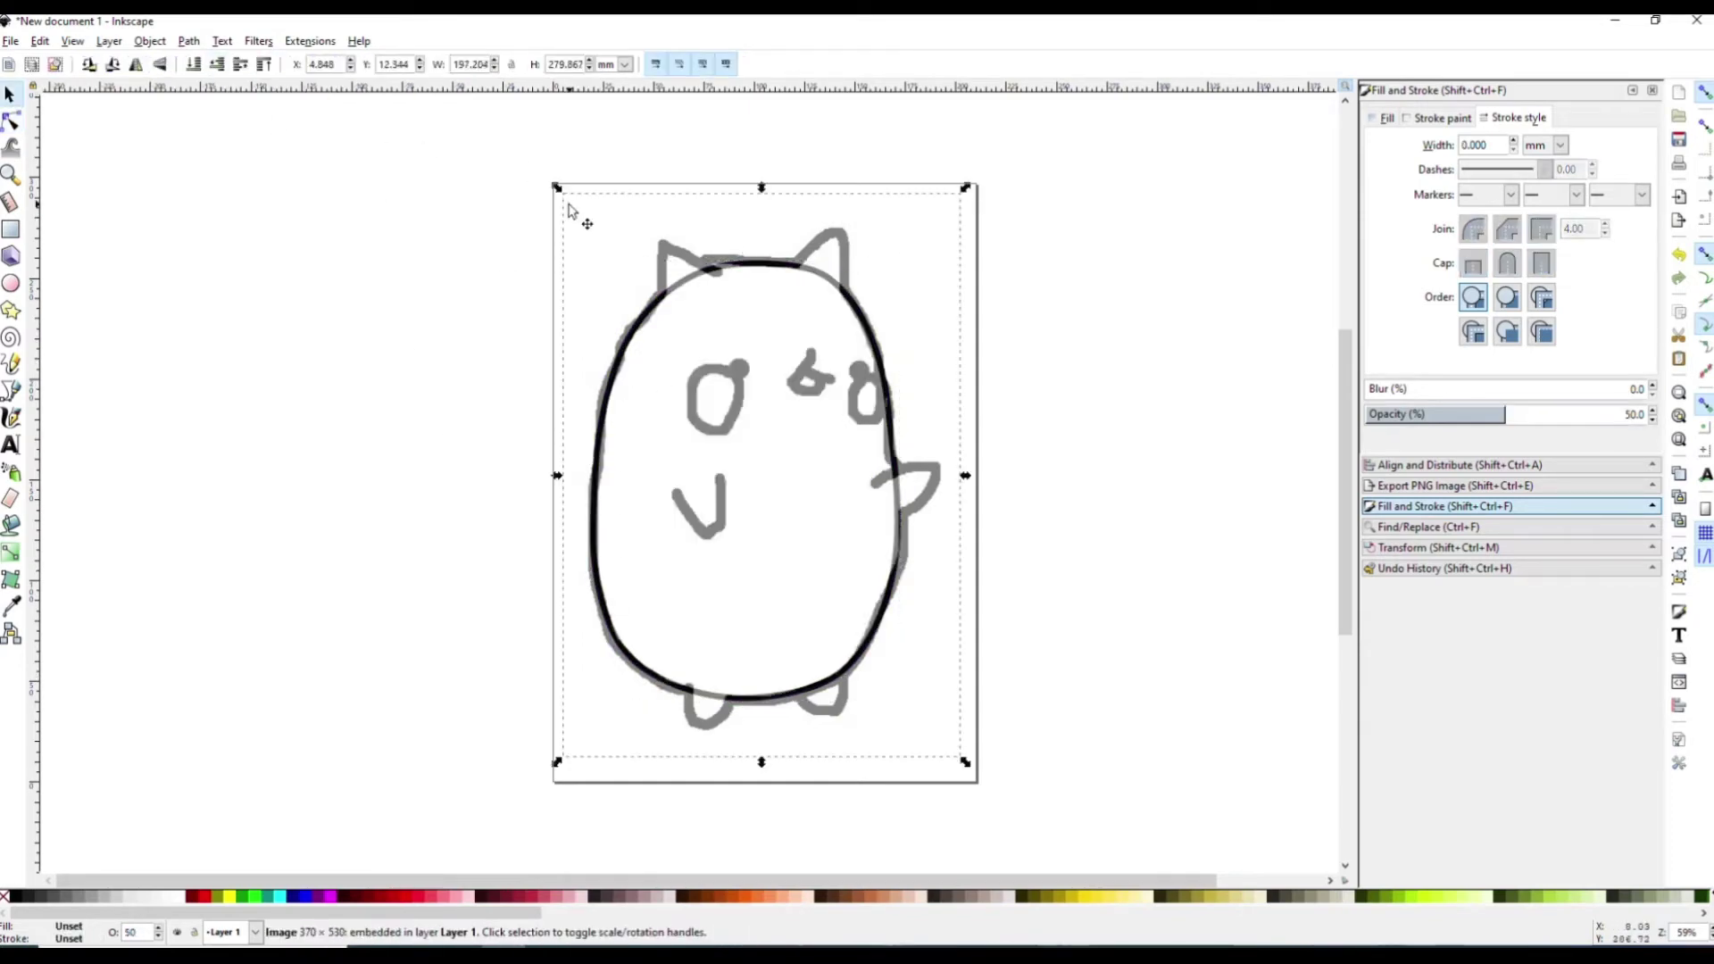
Draw an ellipse about 12 × 20 mm over the sketched left eye, fill it black and set its opacity to 100%
left_click(11, 283)
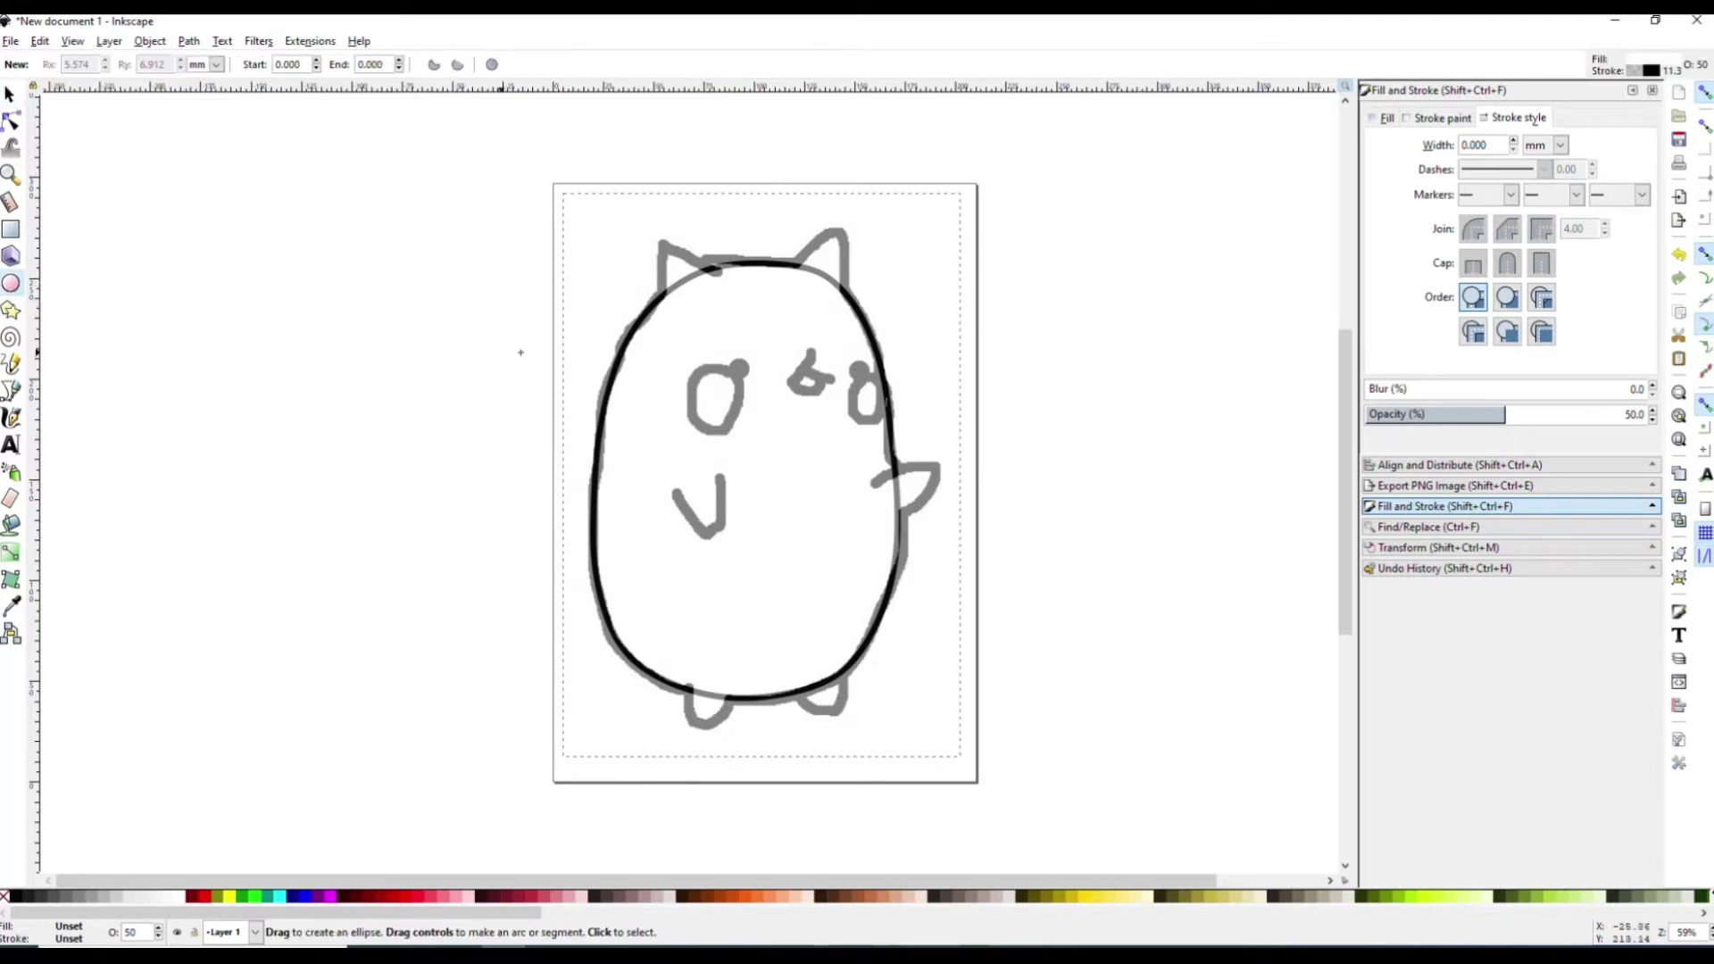
left_click_drag(740, 361, 714, 393)
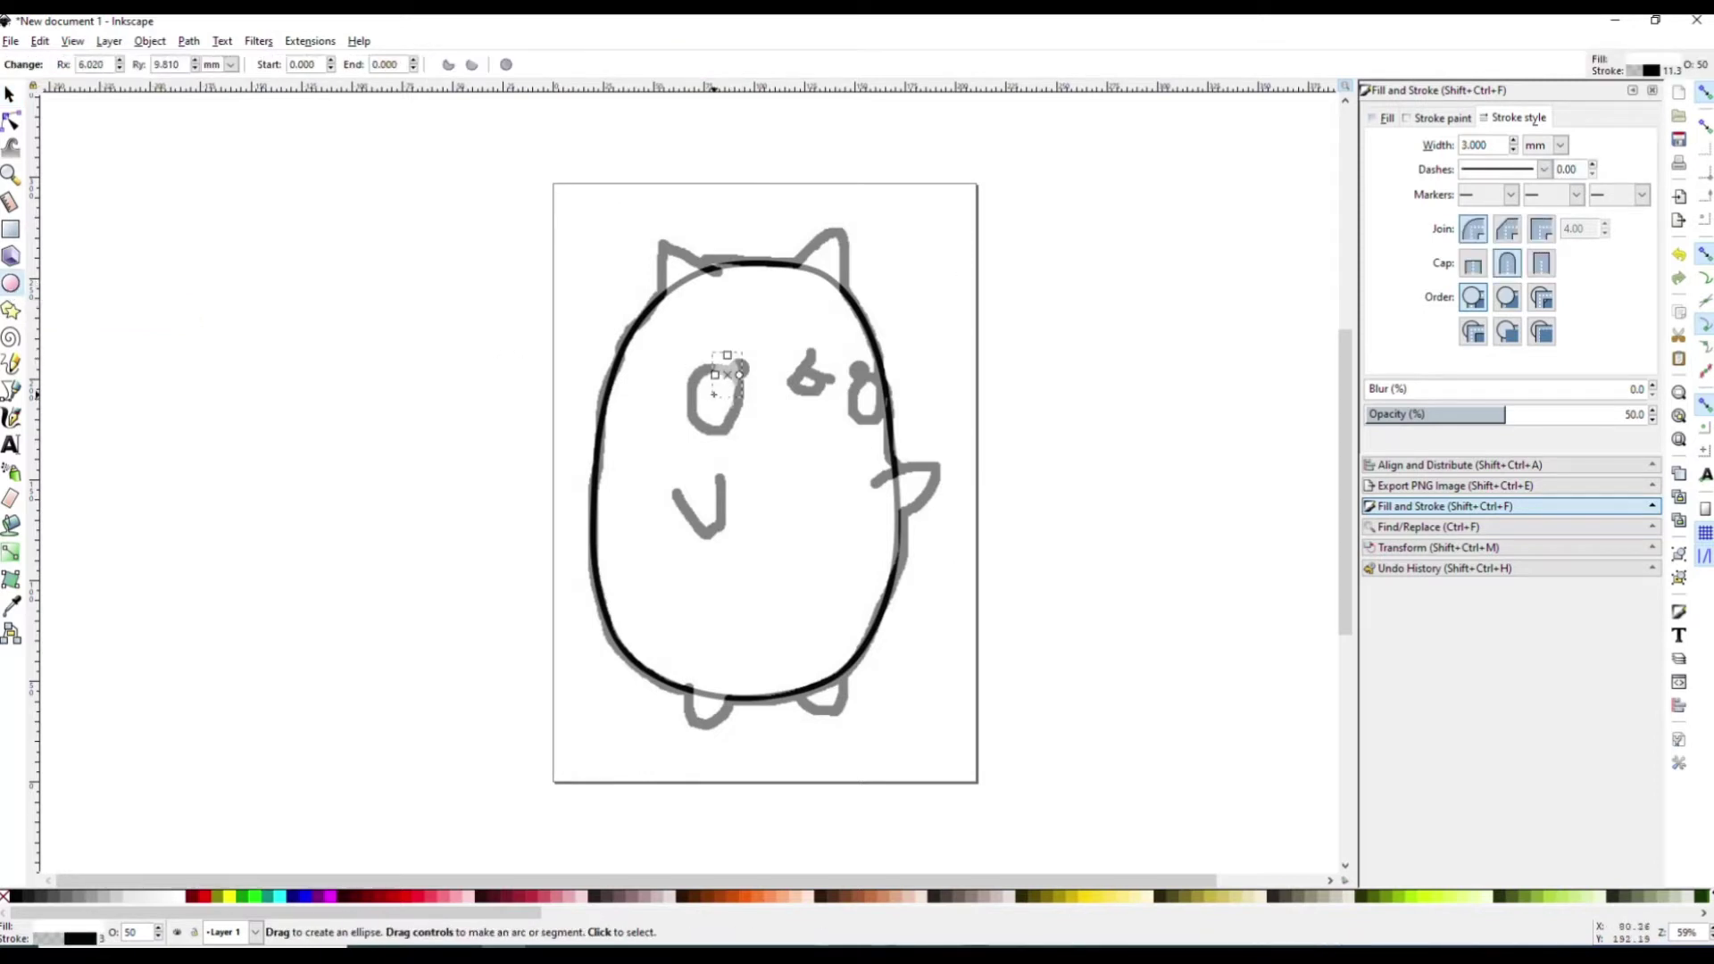
left_click(16, 897)
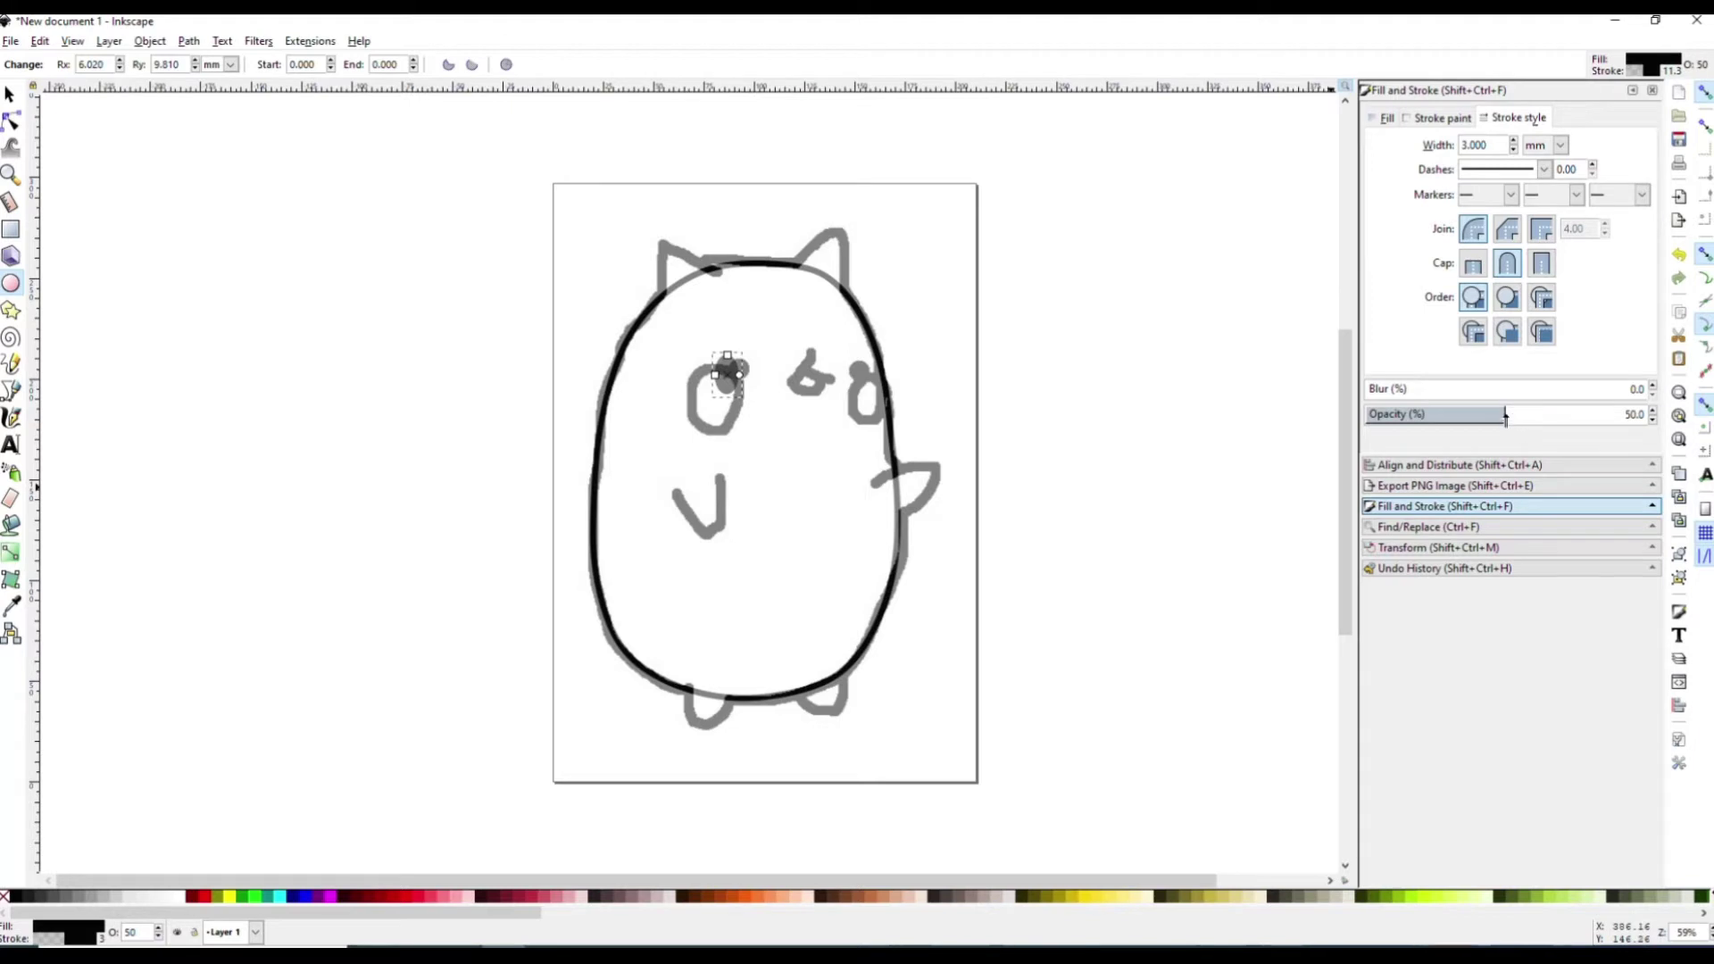
left_click_drag(1506, 415, 1658, 416)
Resize the black eye to about 14 × 18 mm over the sketched eye and place a duplicate on the right eye
left_click(12, 93)
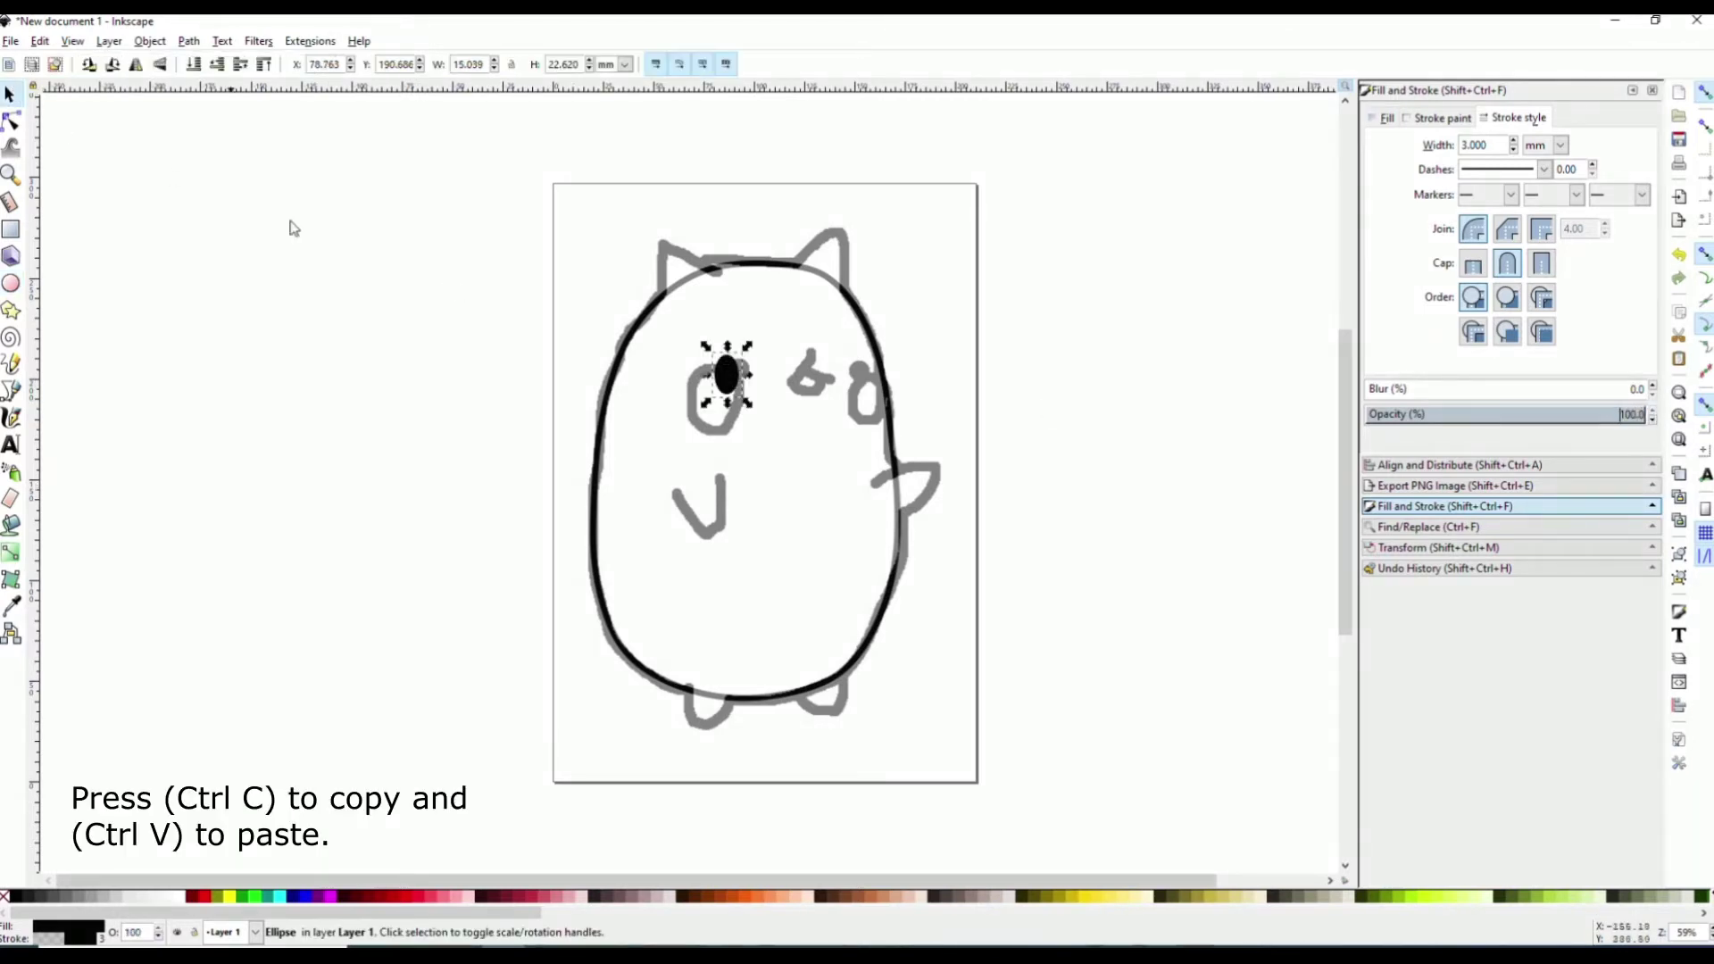
left_click_drag(728, 376, 745, 380)
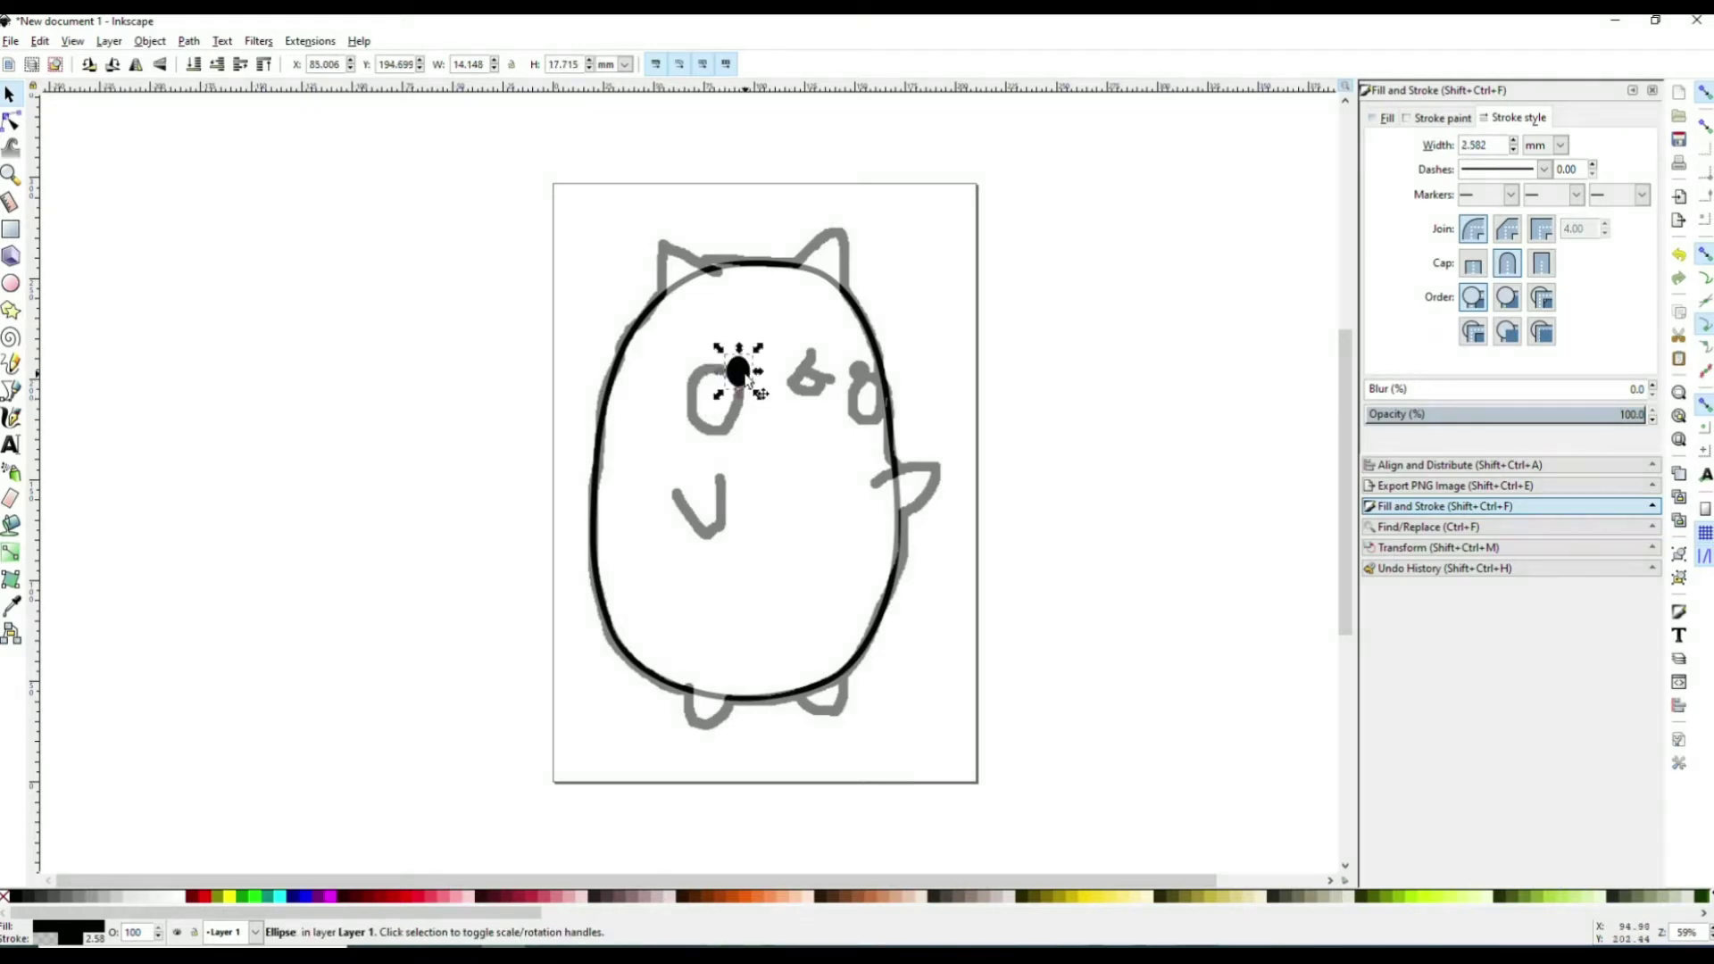
key("ctrl+d")
left_click_drag(750, 378, 854, 379)
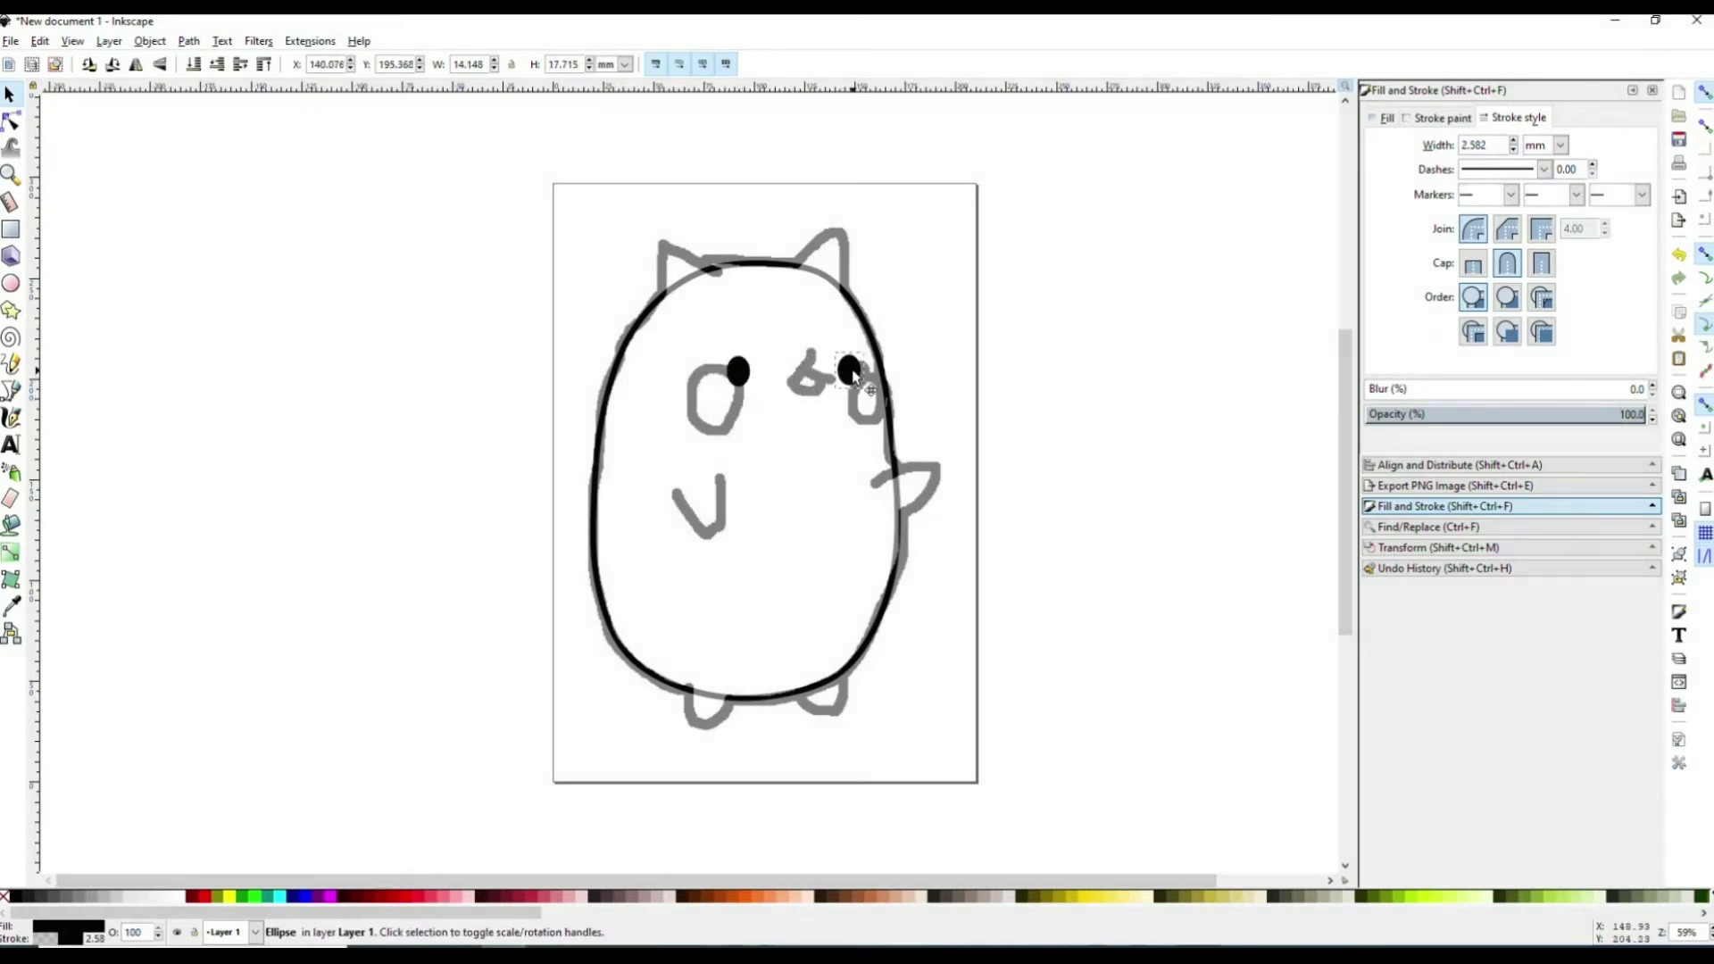
Make a pasted copy of the eye into a pink cheek about 34 × 42 mm, placed behind the left eye
key("ctrl+v")
left_click_drag(854, 418, 679, 440)
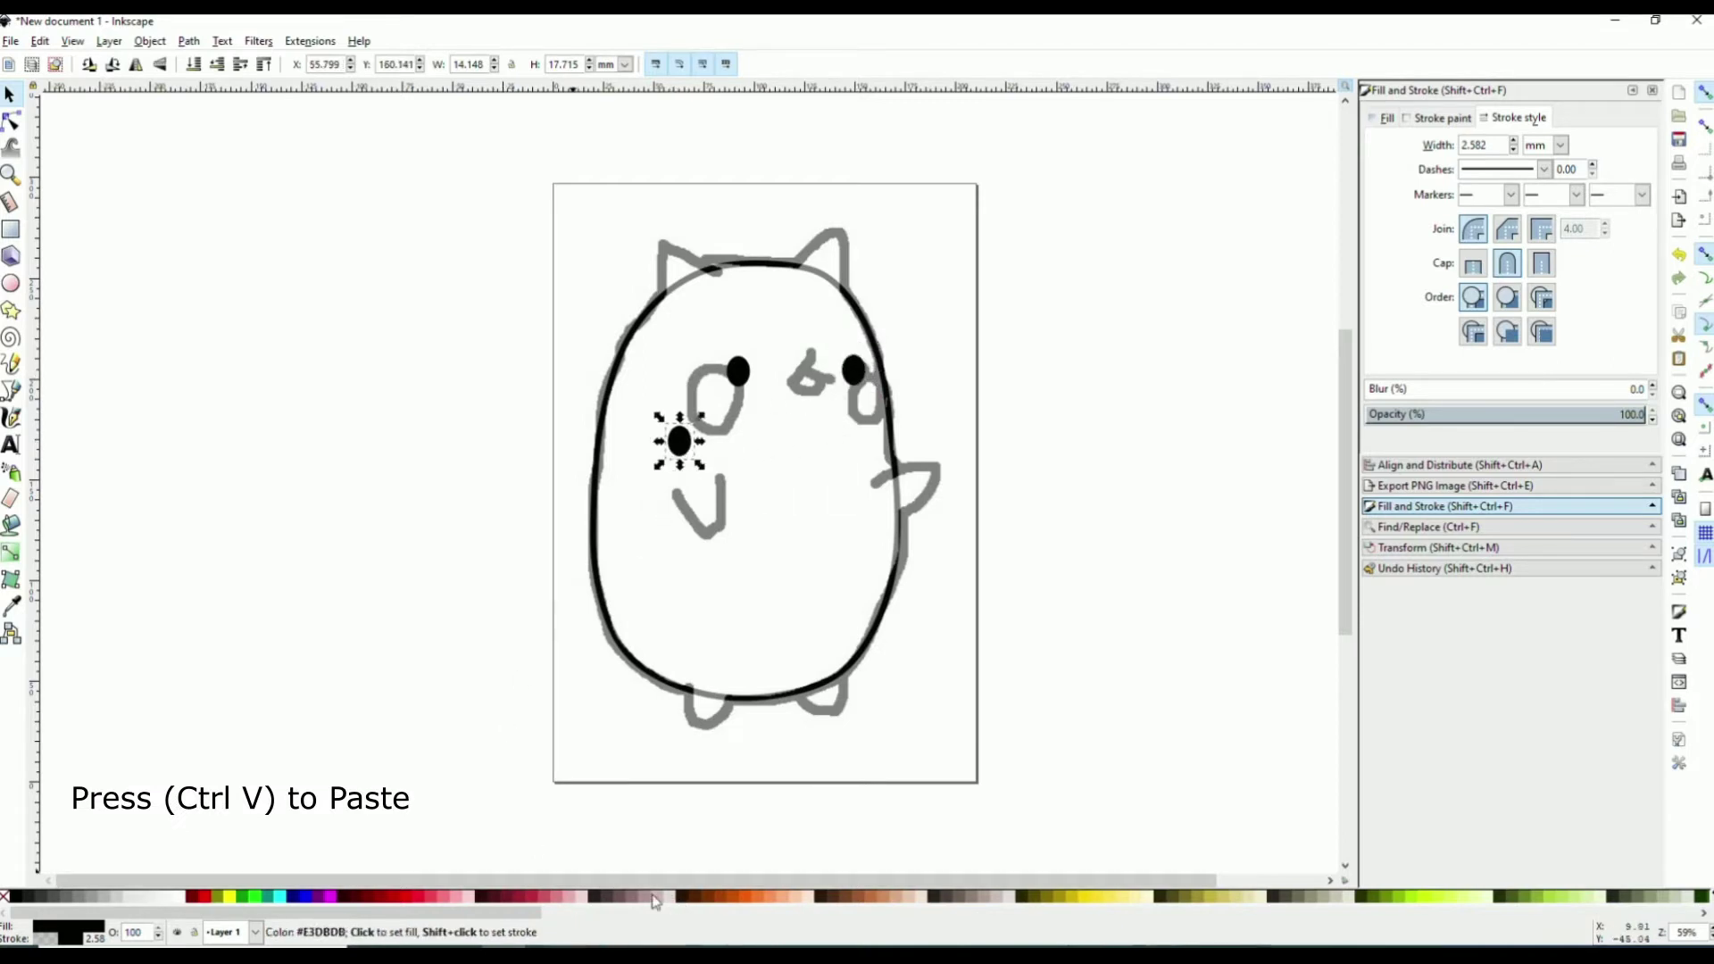
left_click(587, 897)
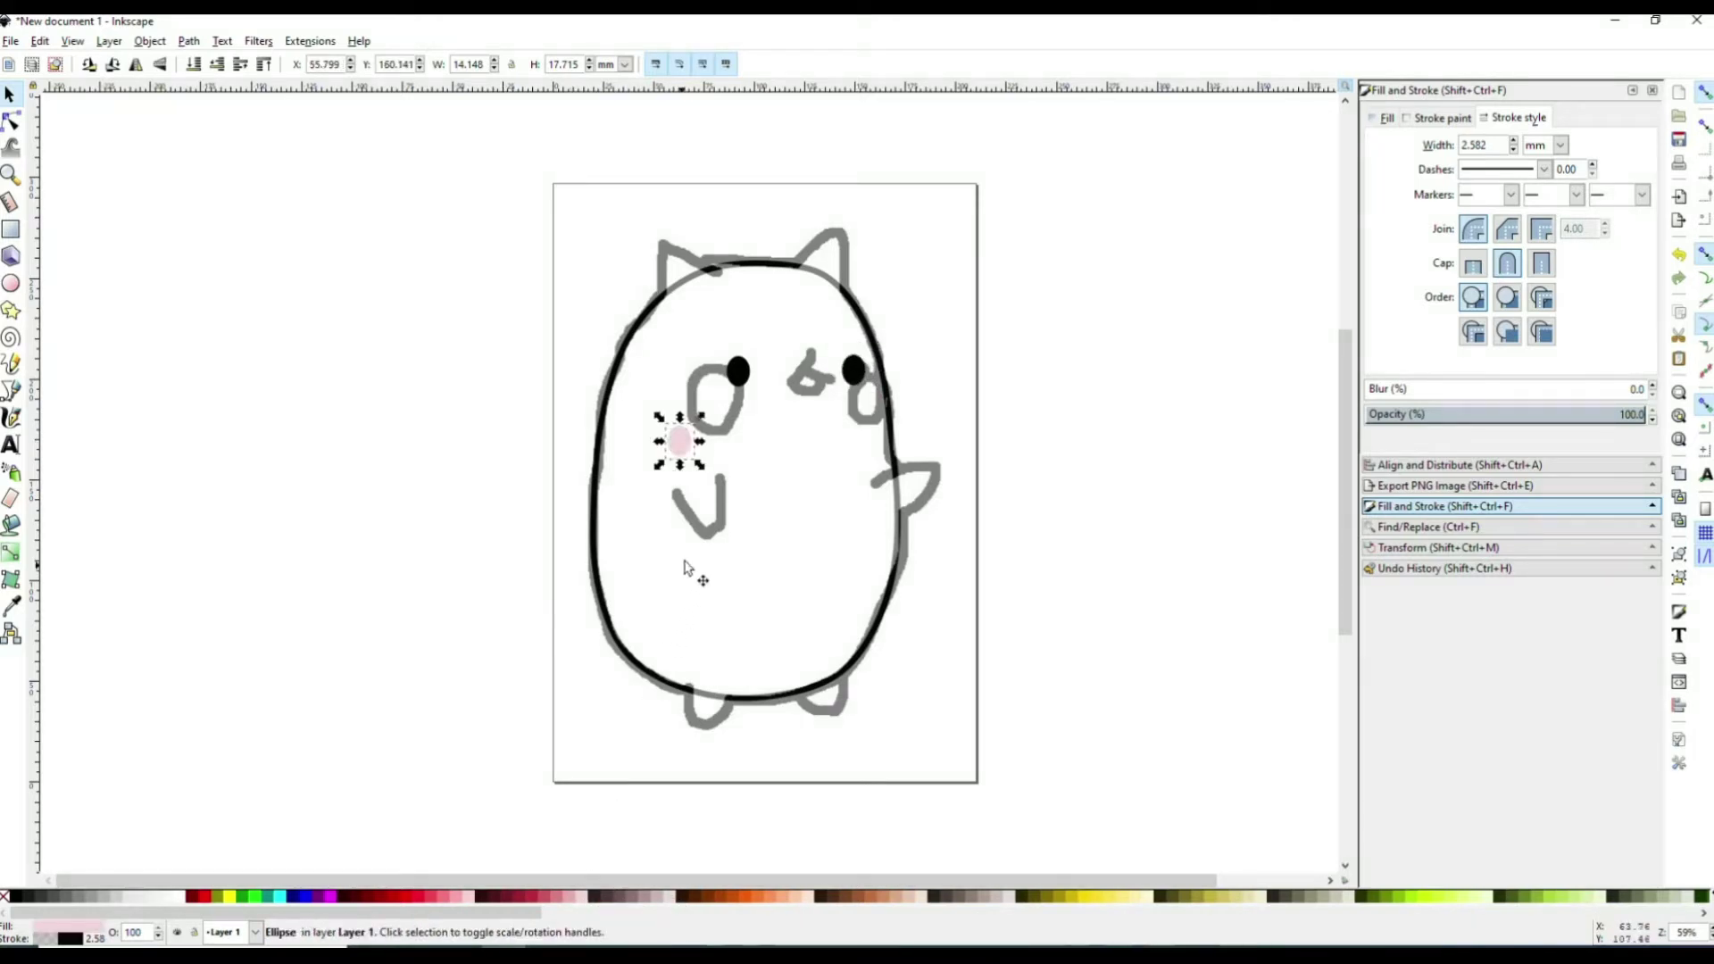
left_click_drag(699, 467, 715, 408)
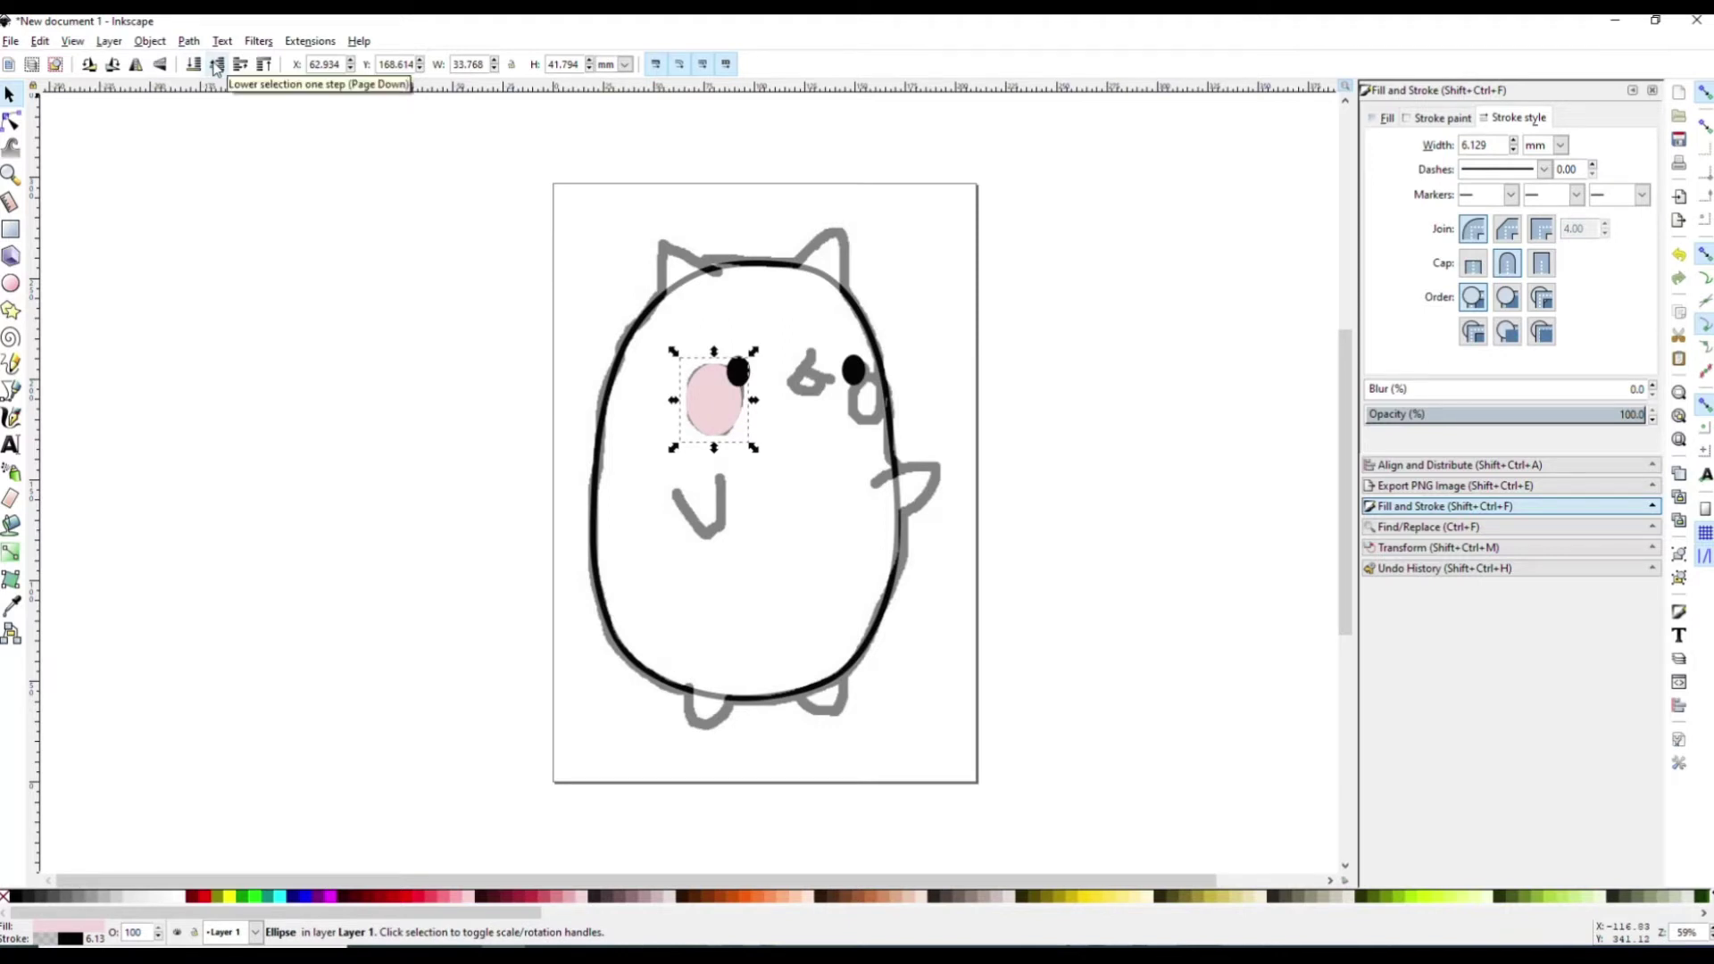
Copy the pink cheek to beneath the right eye and narrow the copy to about 25 × 40 mm
key("ctrl+c")
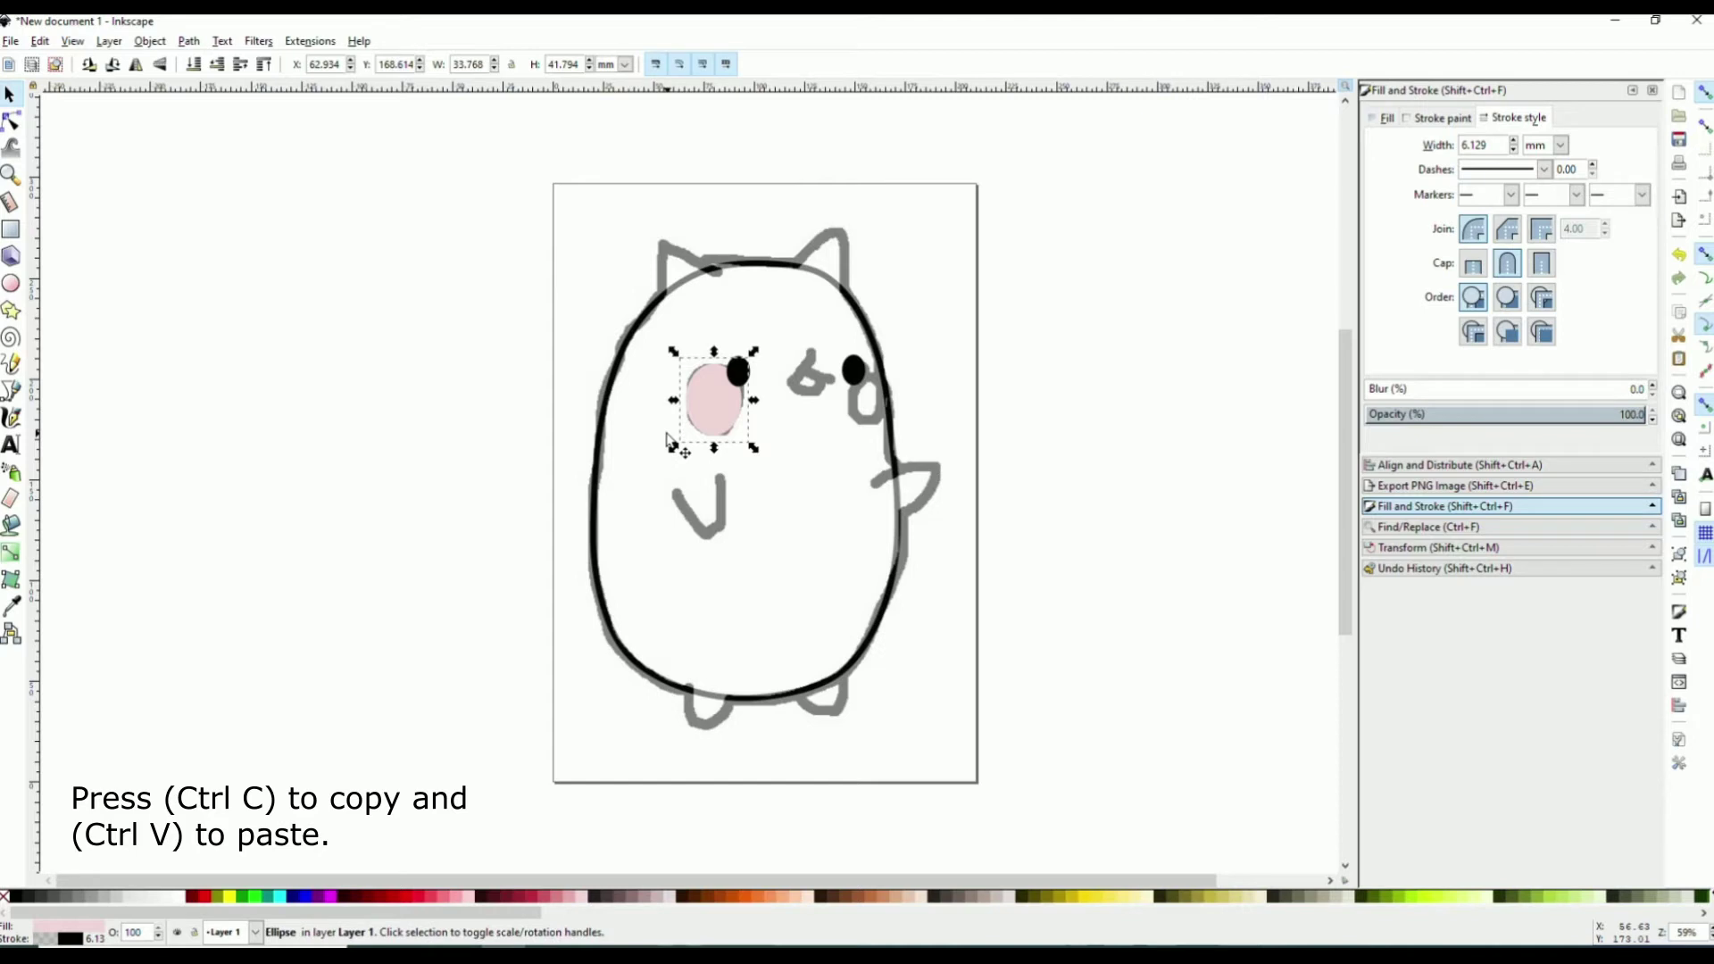
key("ctrl+v")
left_click_drag(665, 432, 855, 387)
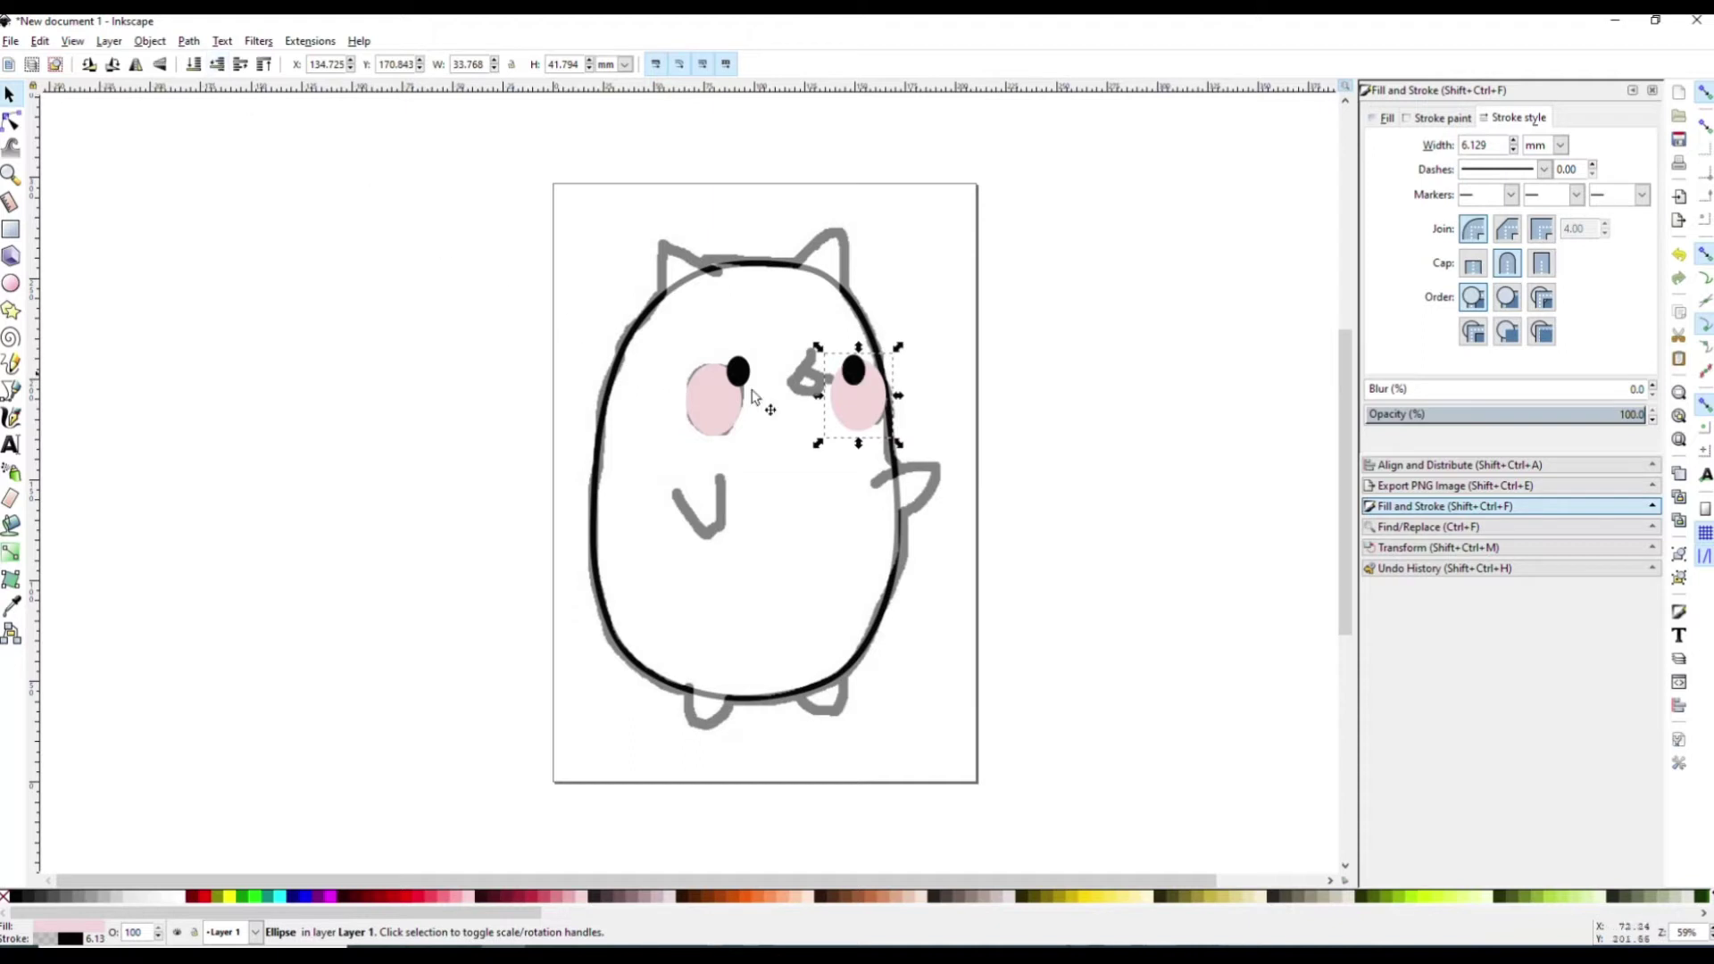
left_click_drag(824, 404, 868, 408)
left_click(1015, 414)
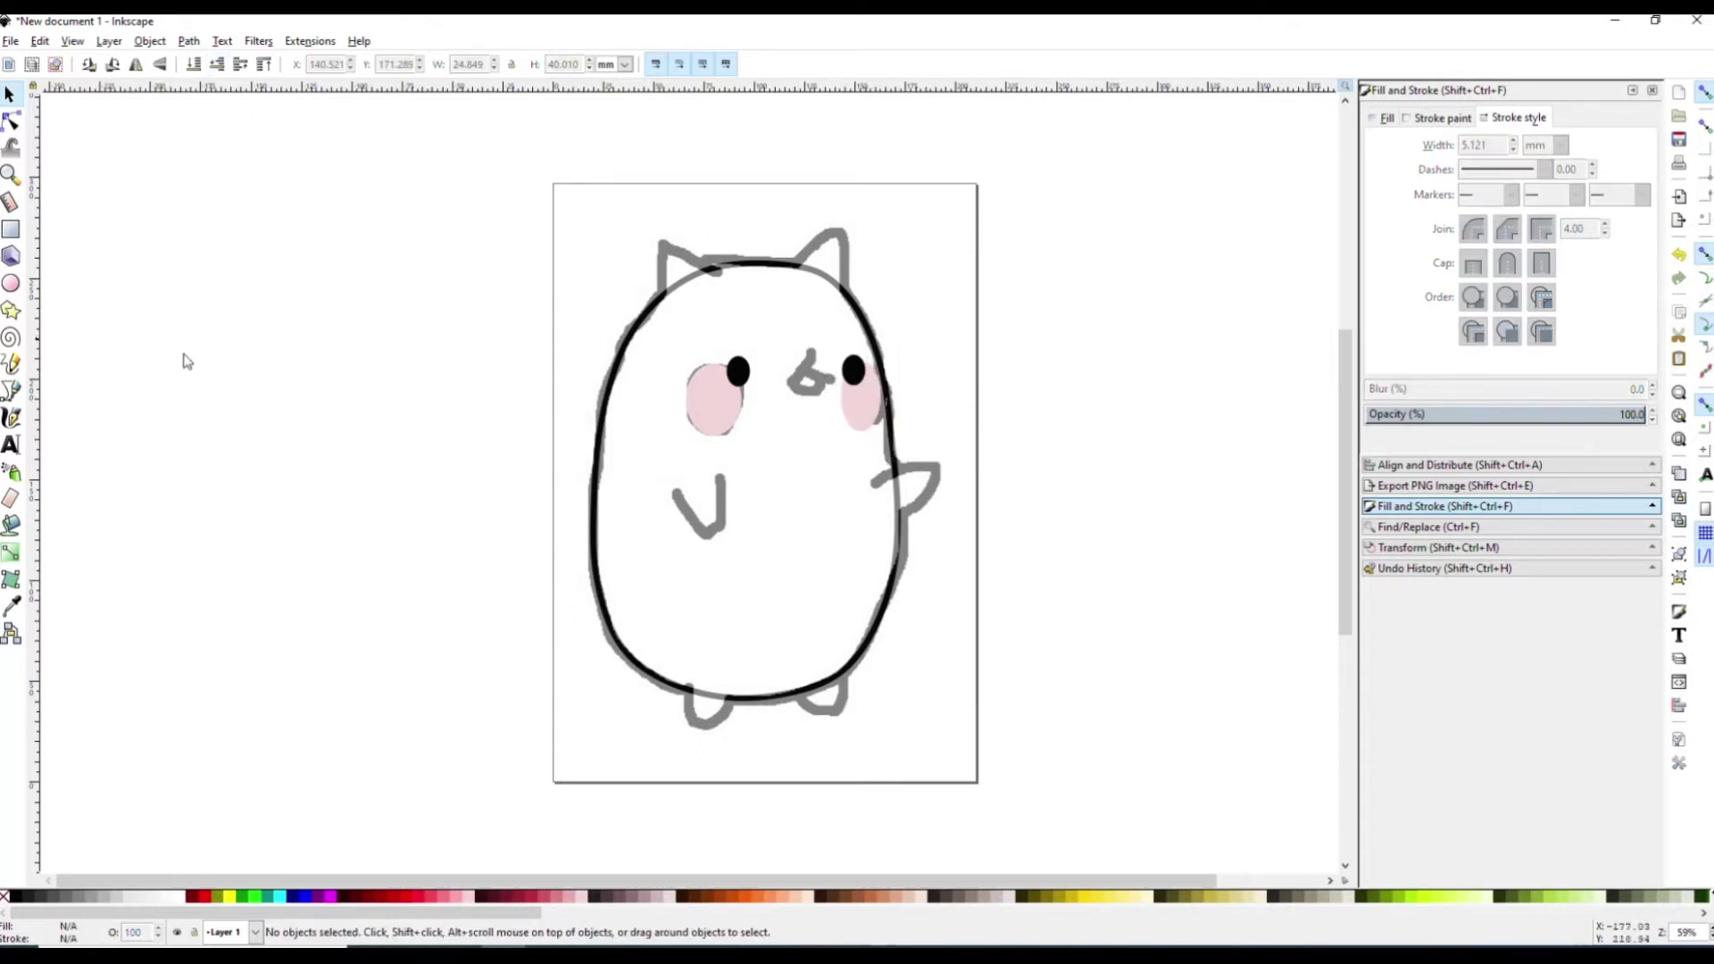
Trace the sketched arm below the left cheek as a U-shaped B-spline curve with a 3 mm stroke
left_click(11, 390)
left_click(721, 479)
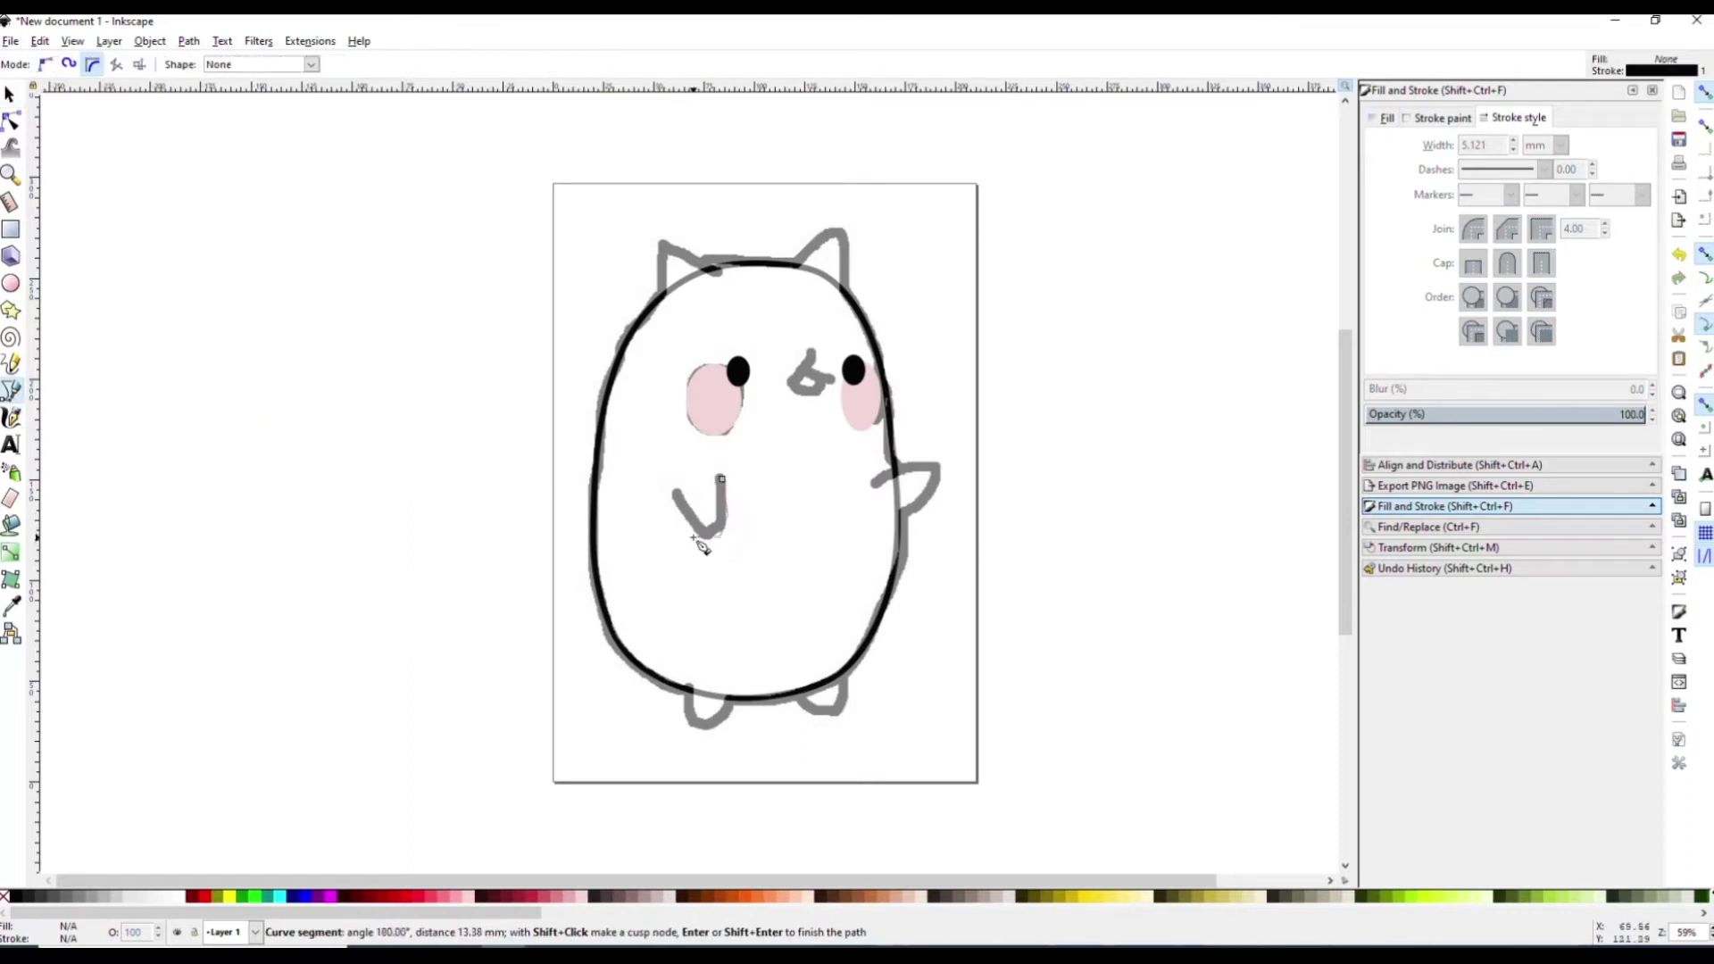
double_click(674, 493)
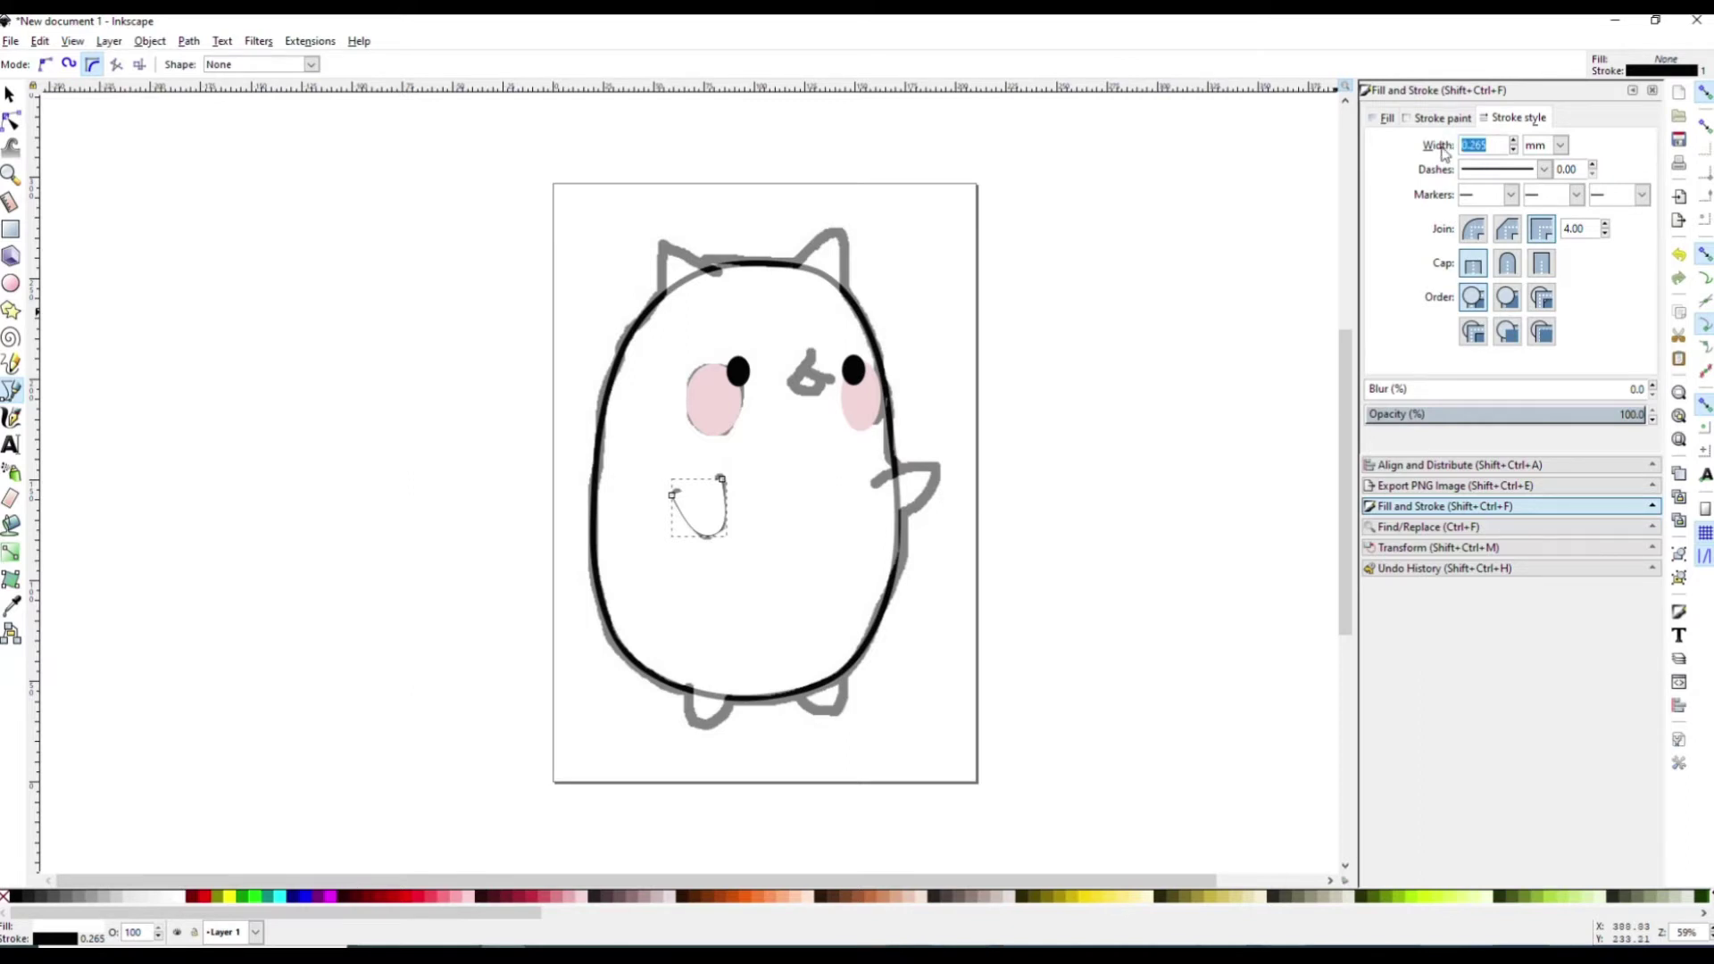
type("3")
key("Return")
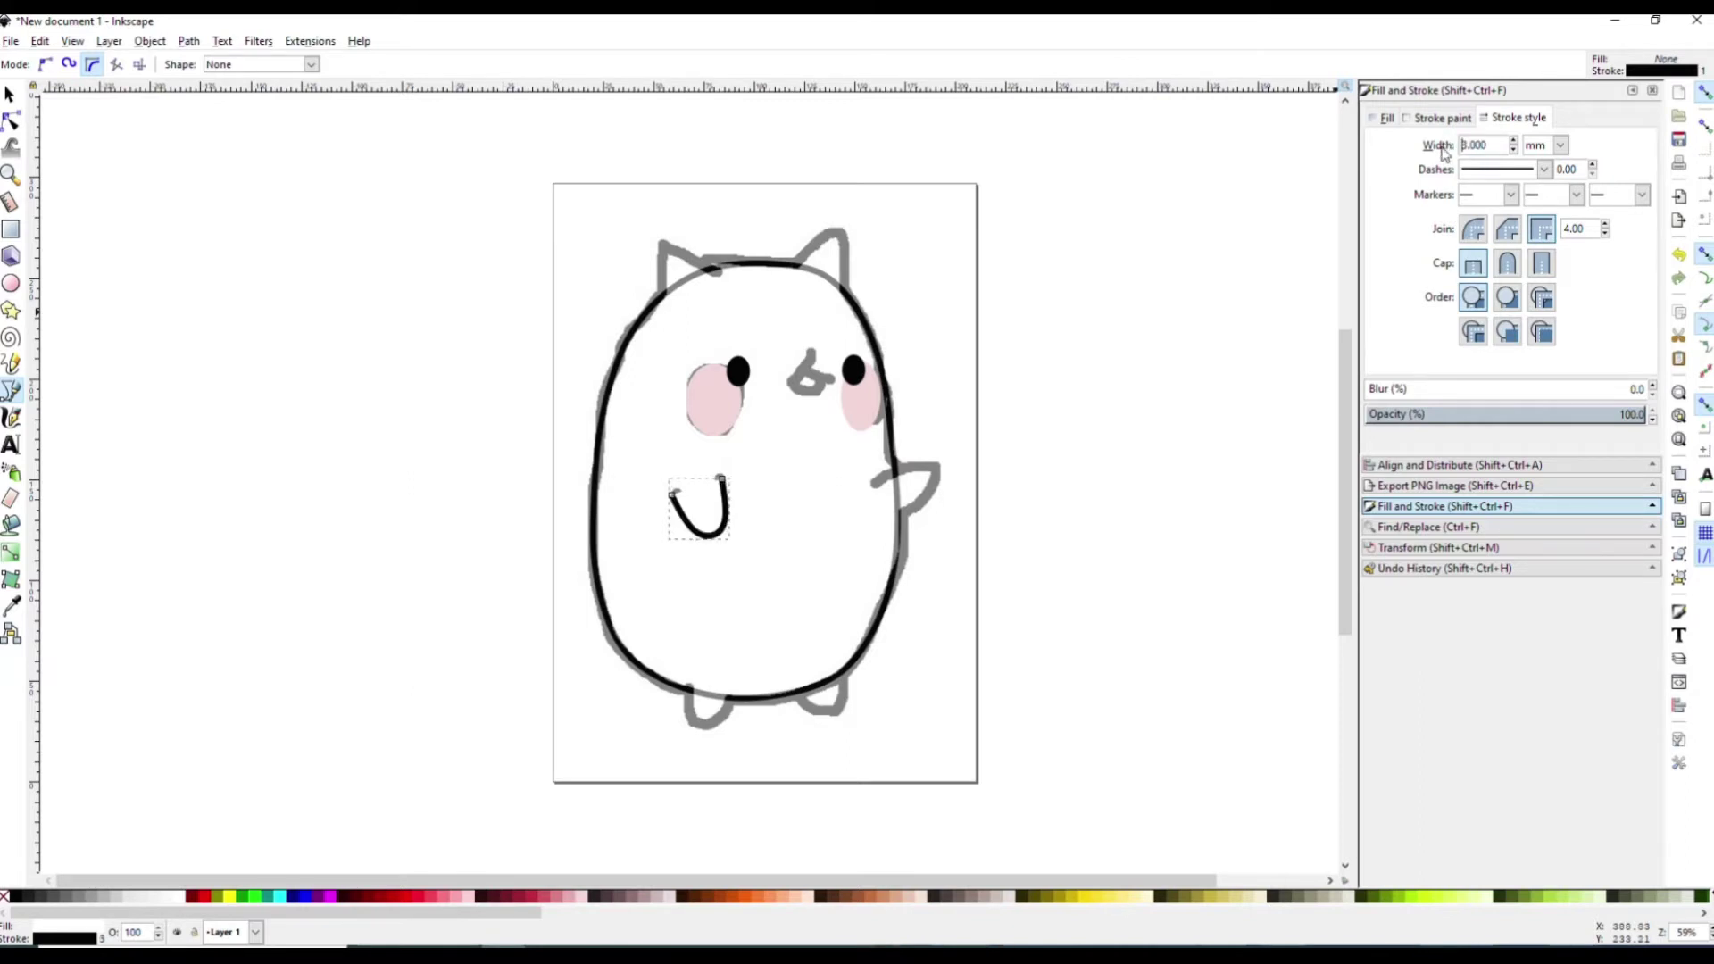
Adjust the nodes of the arm curve to round its lower end
left_click(11, 120)
left_click_drag(712, 553, 712, 556)
left_click(729, 517)
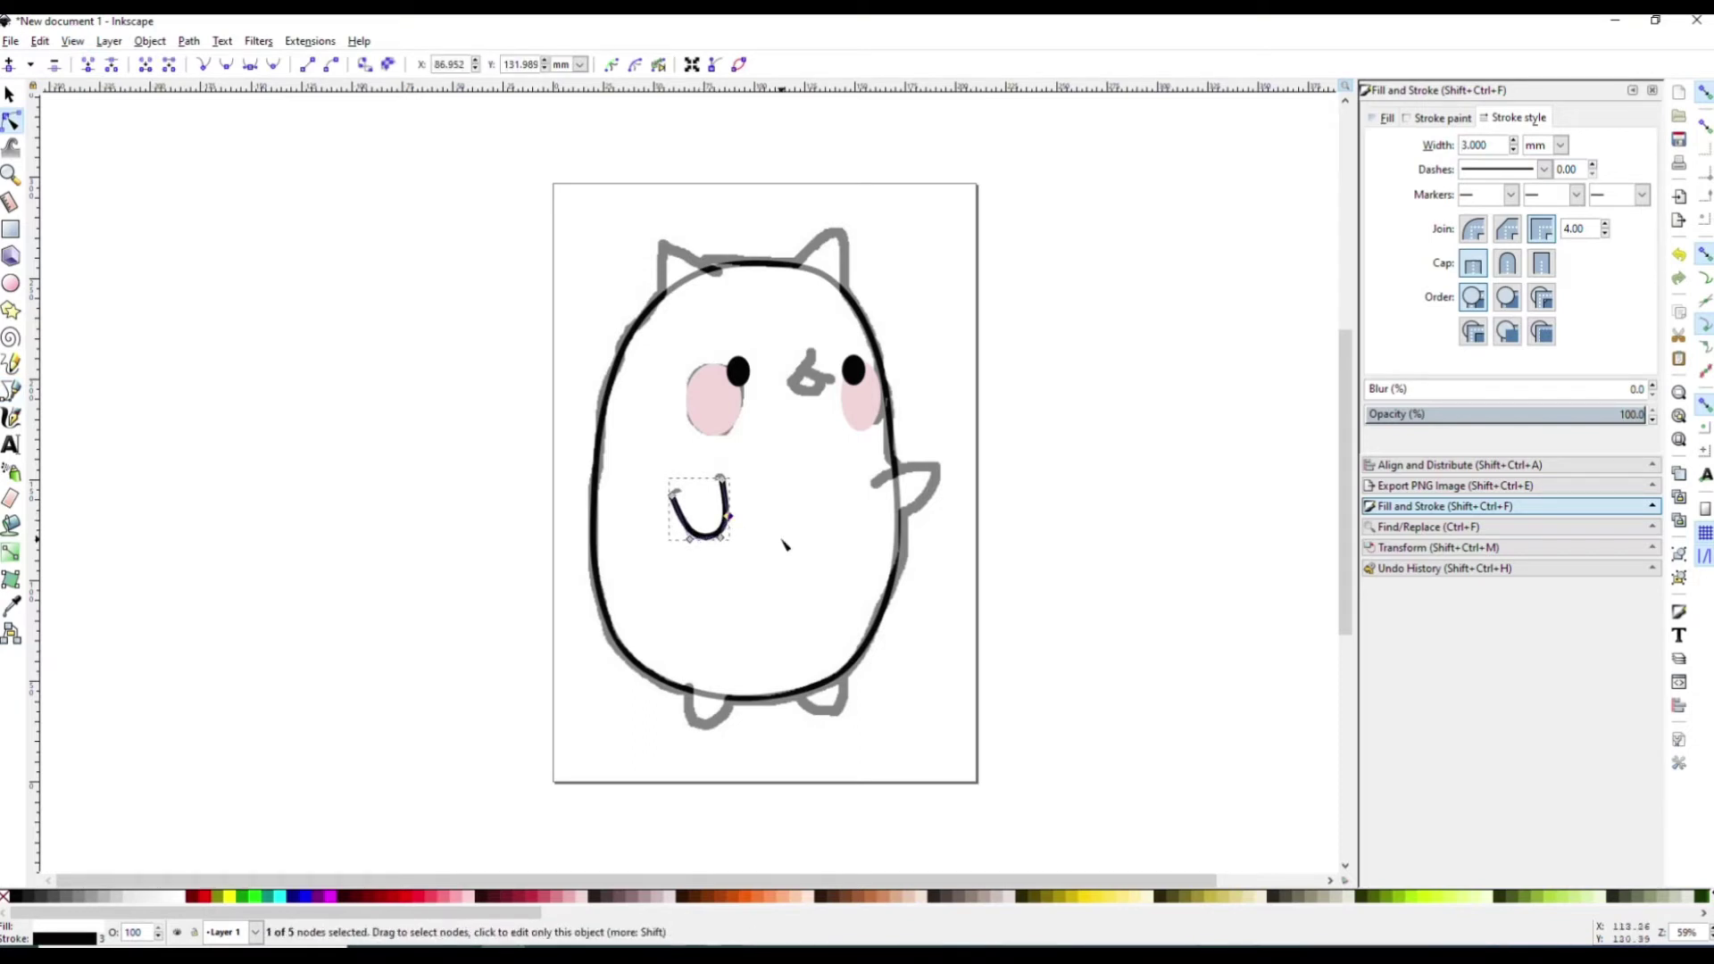
Paste copies of the arm curve and place them over the sketched right arm and both feet
left_click(783, 542)
key("ctrl+v")
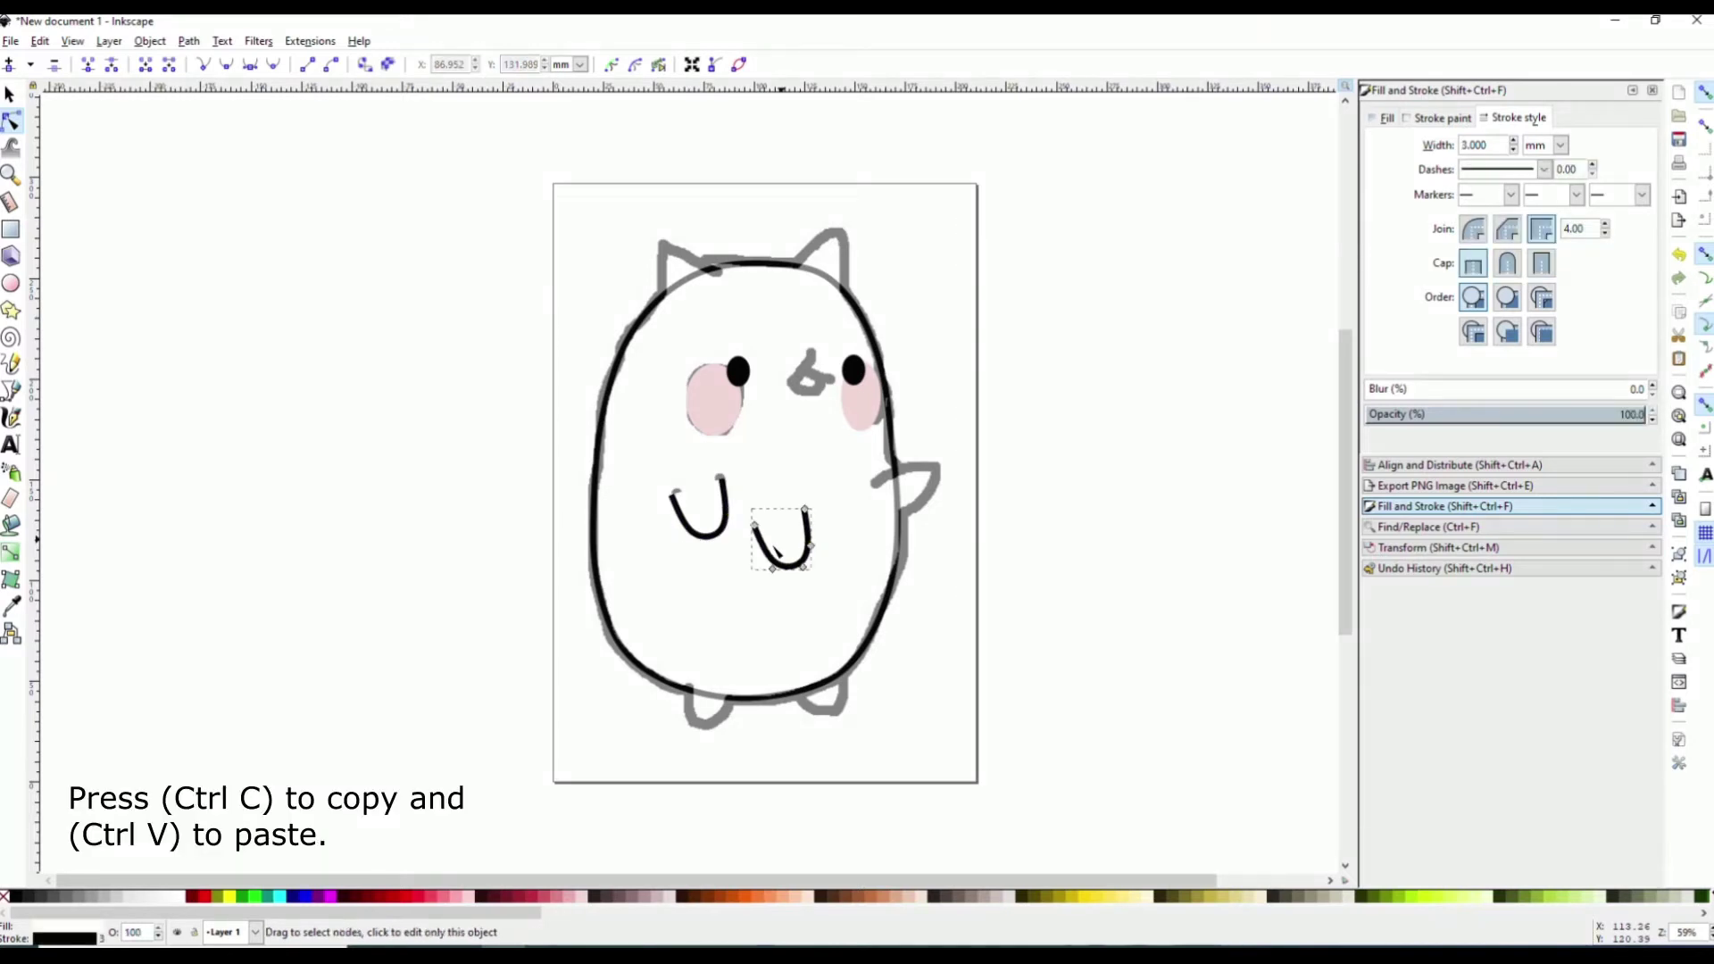
key("s")
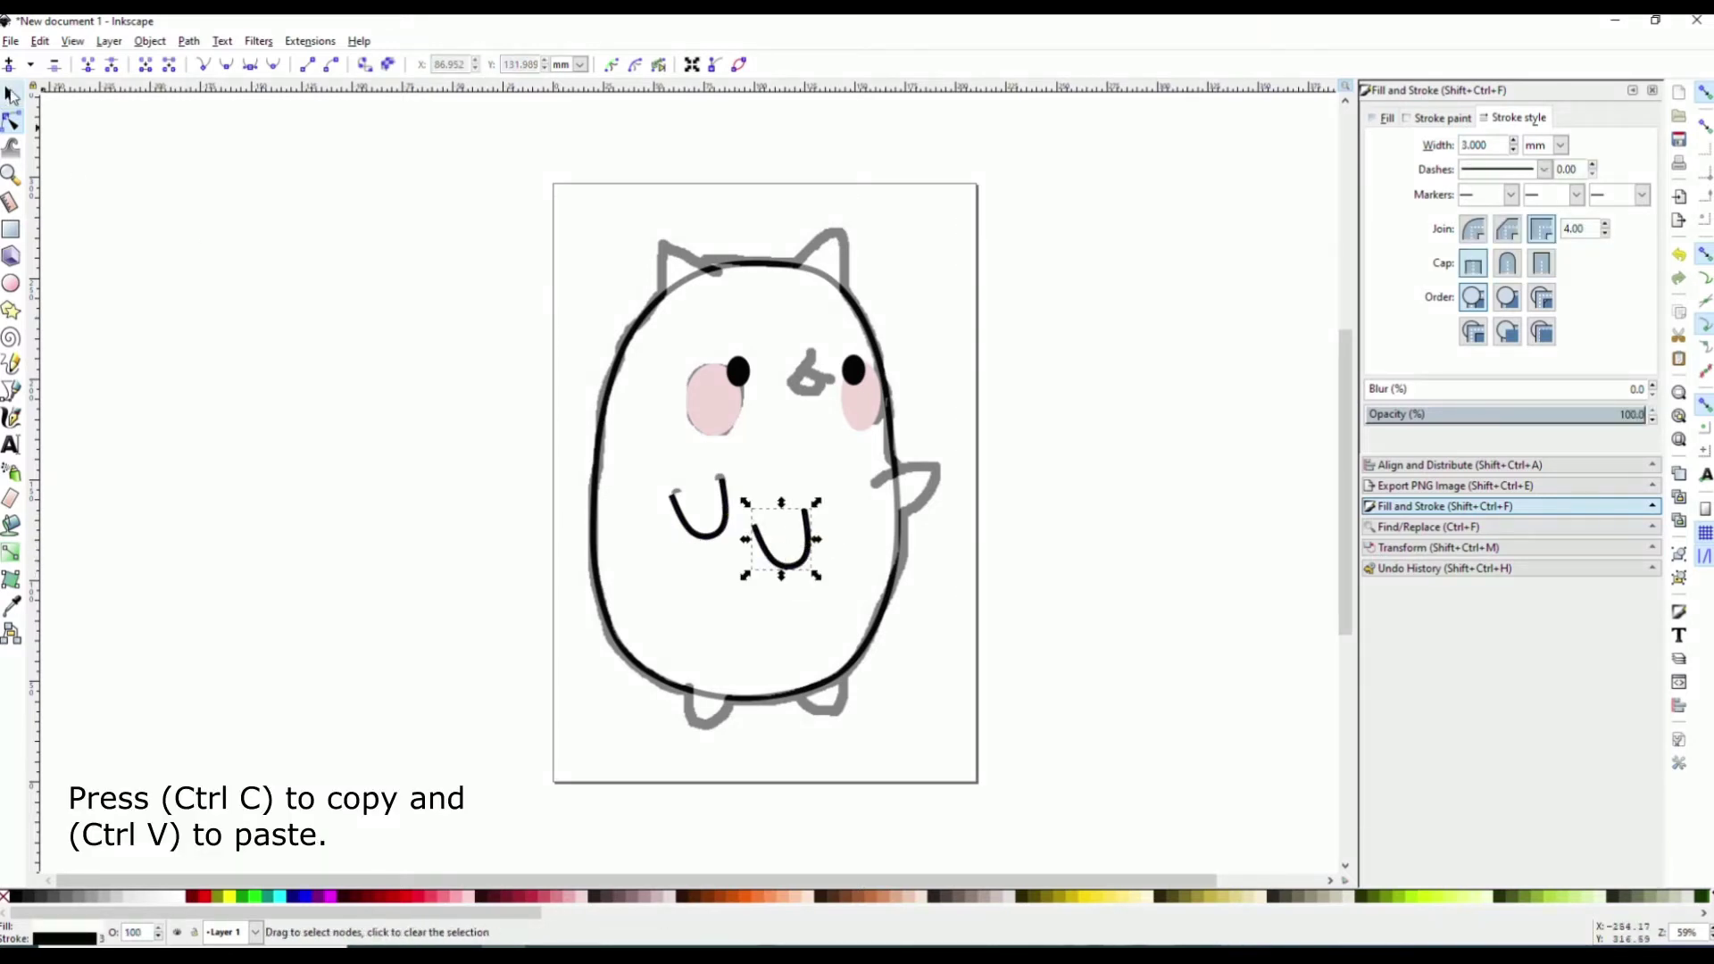
left_click_drag(776, 540, 825, 701)
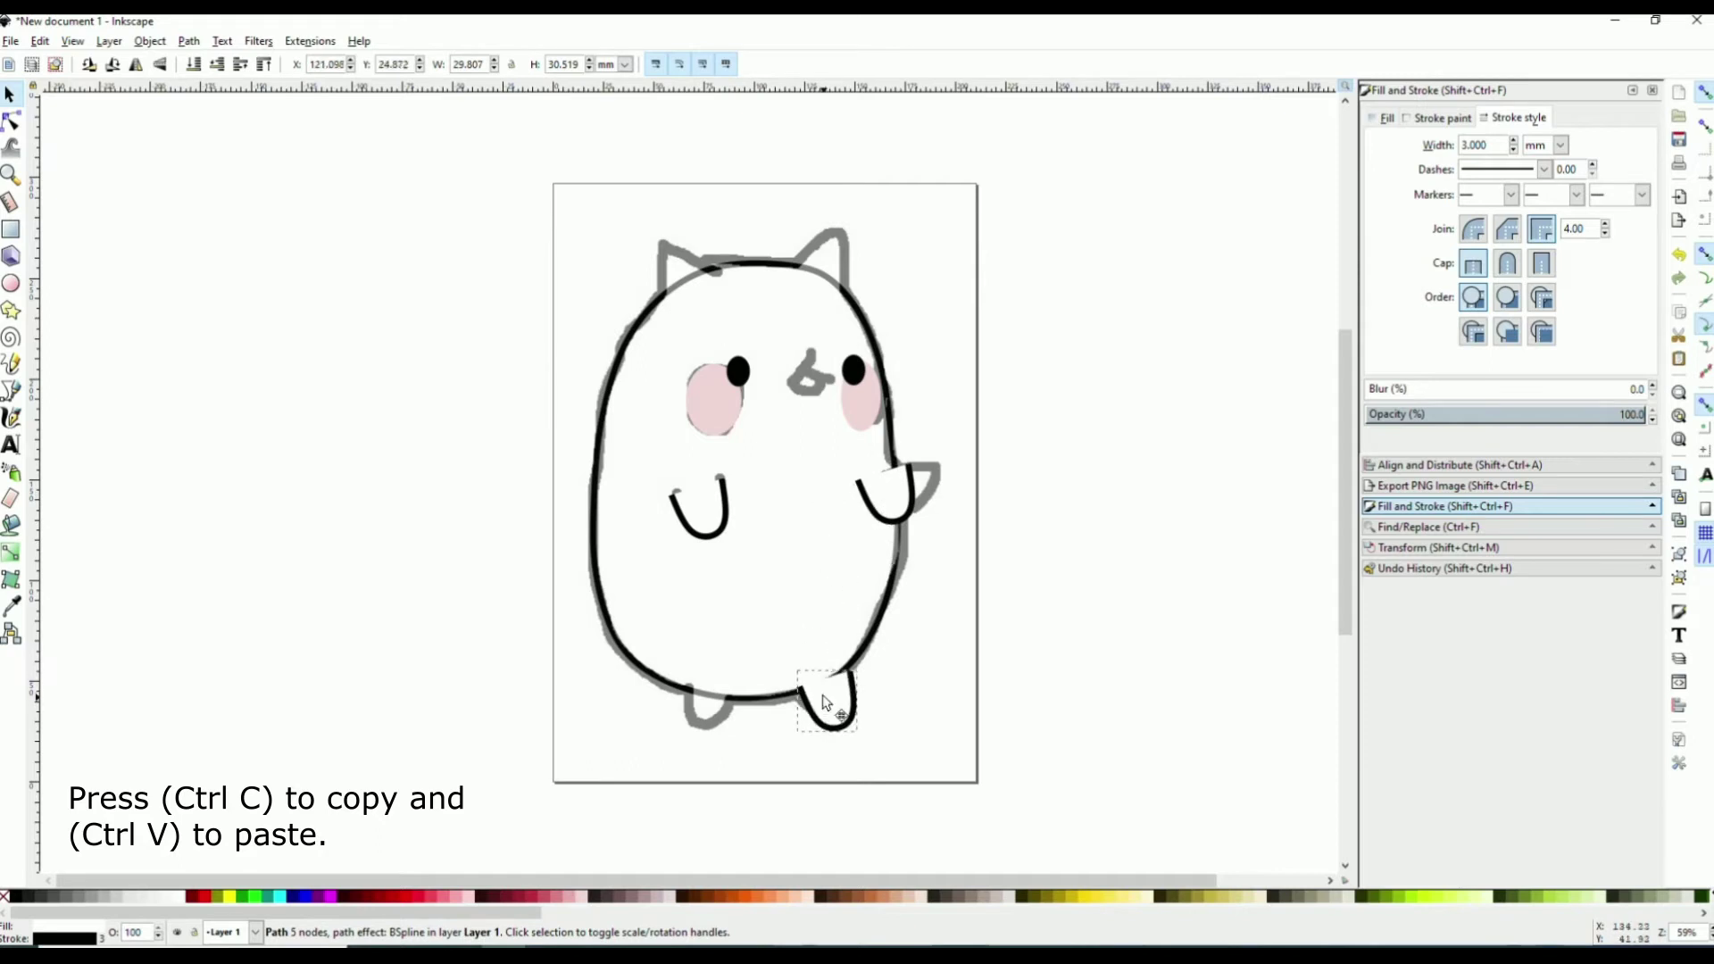
key("ctrl+v")
left_click_drag(736, 589, 701, 709)
Rotate the right arm copy to point outward from the body and adjust the right foot's angle and position
left_click(884, 488)
left_click(884, 489)
left_click_drag(921, 531, 925, 459)
left_click(828, 705)
left_click_drag(828, 706, 822, 705)
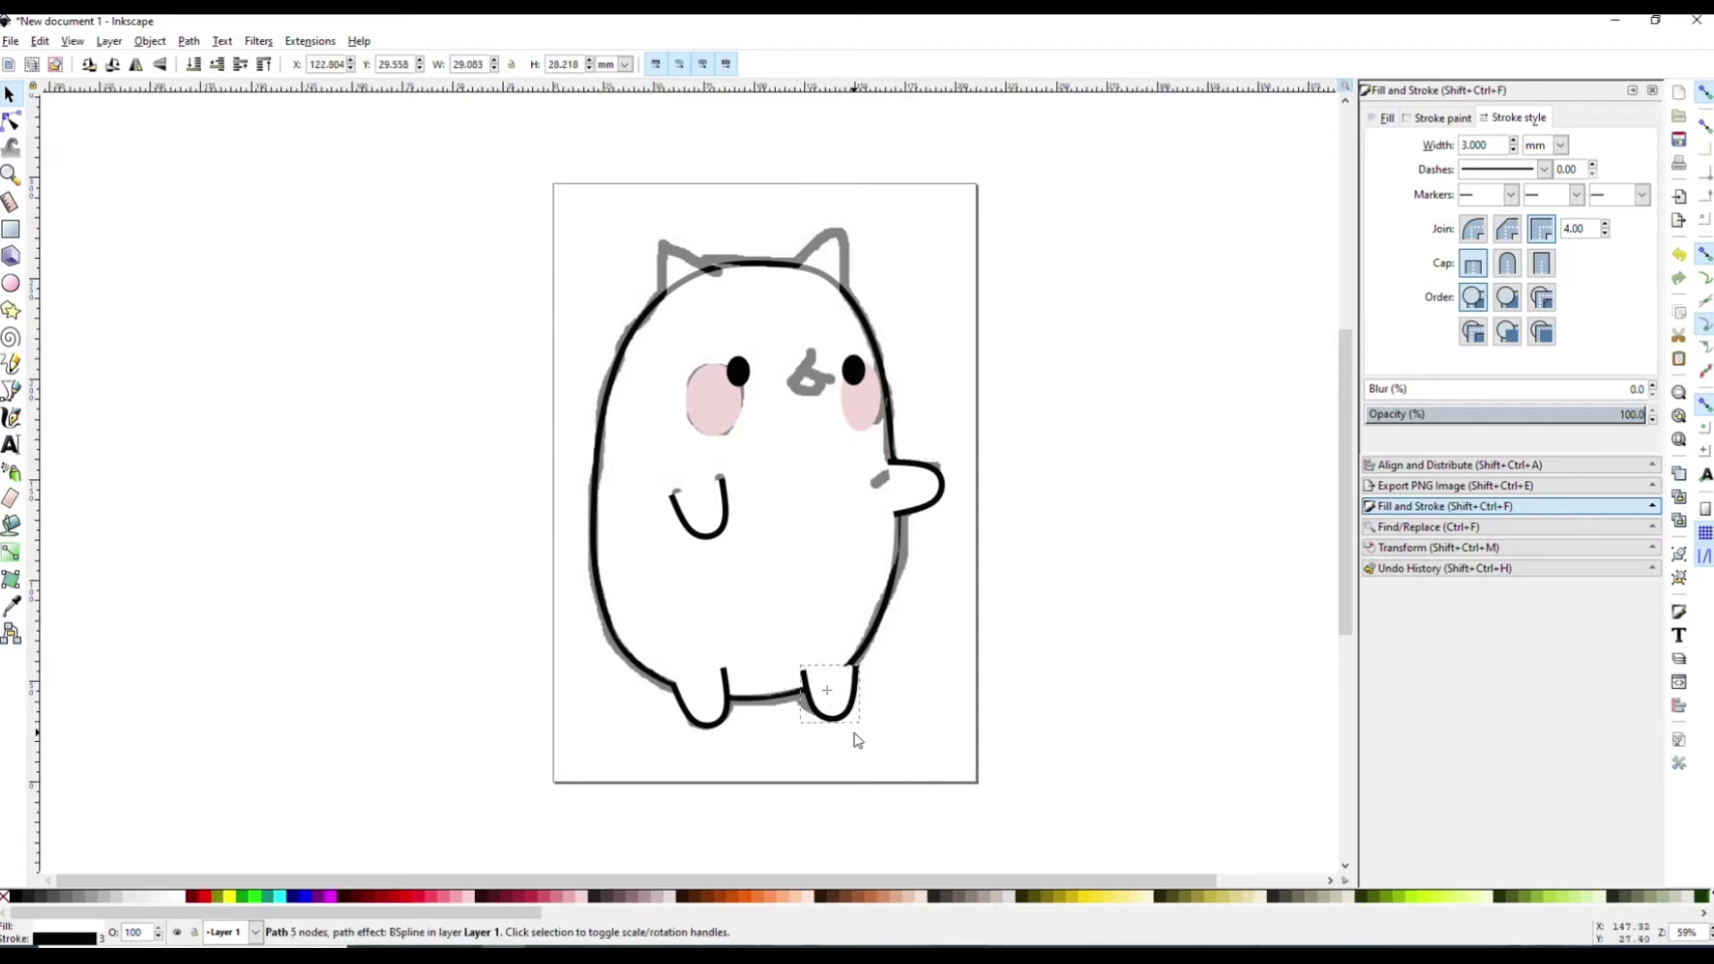
Nudge both feet into their final positions on the lower edge of the body
left_click(725, 735)
left_click_drag(725, 735, 729, 733)
left_click(625, 634)
Trace the sketched left ear as an open B-spline curve with a white fill and a 3 mm stroke
key("b")
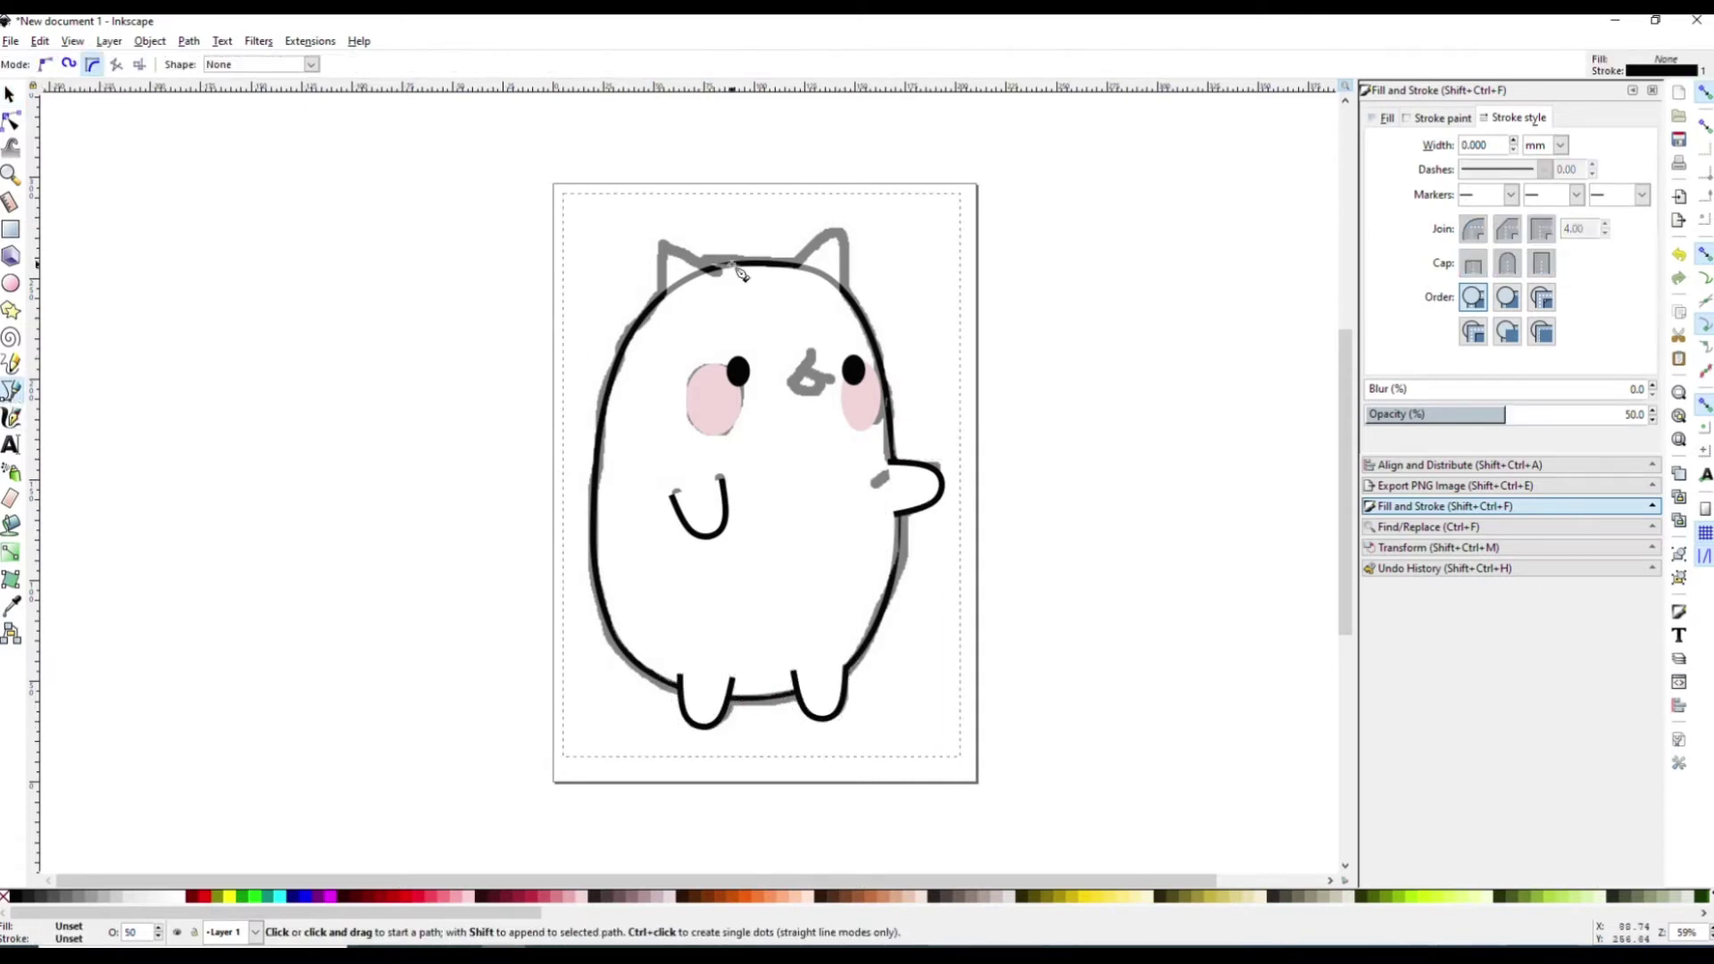
left_click_drag(714, 269, 694, 258)
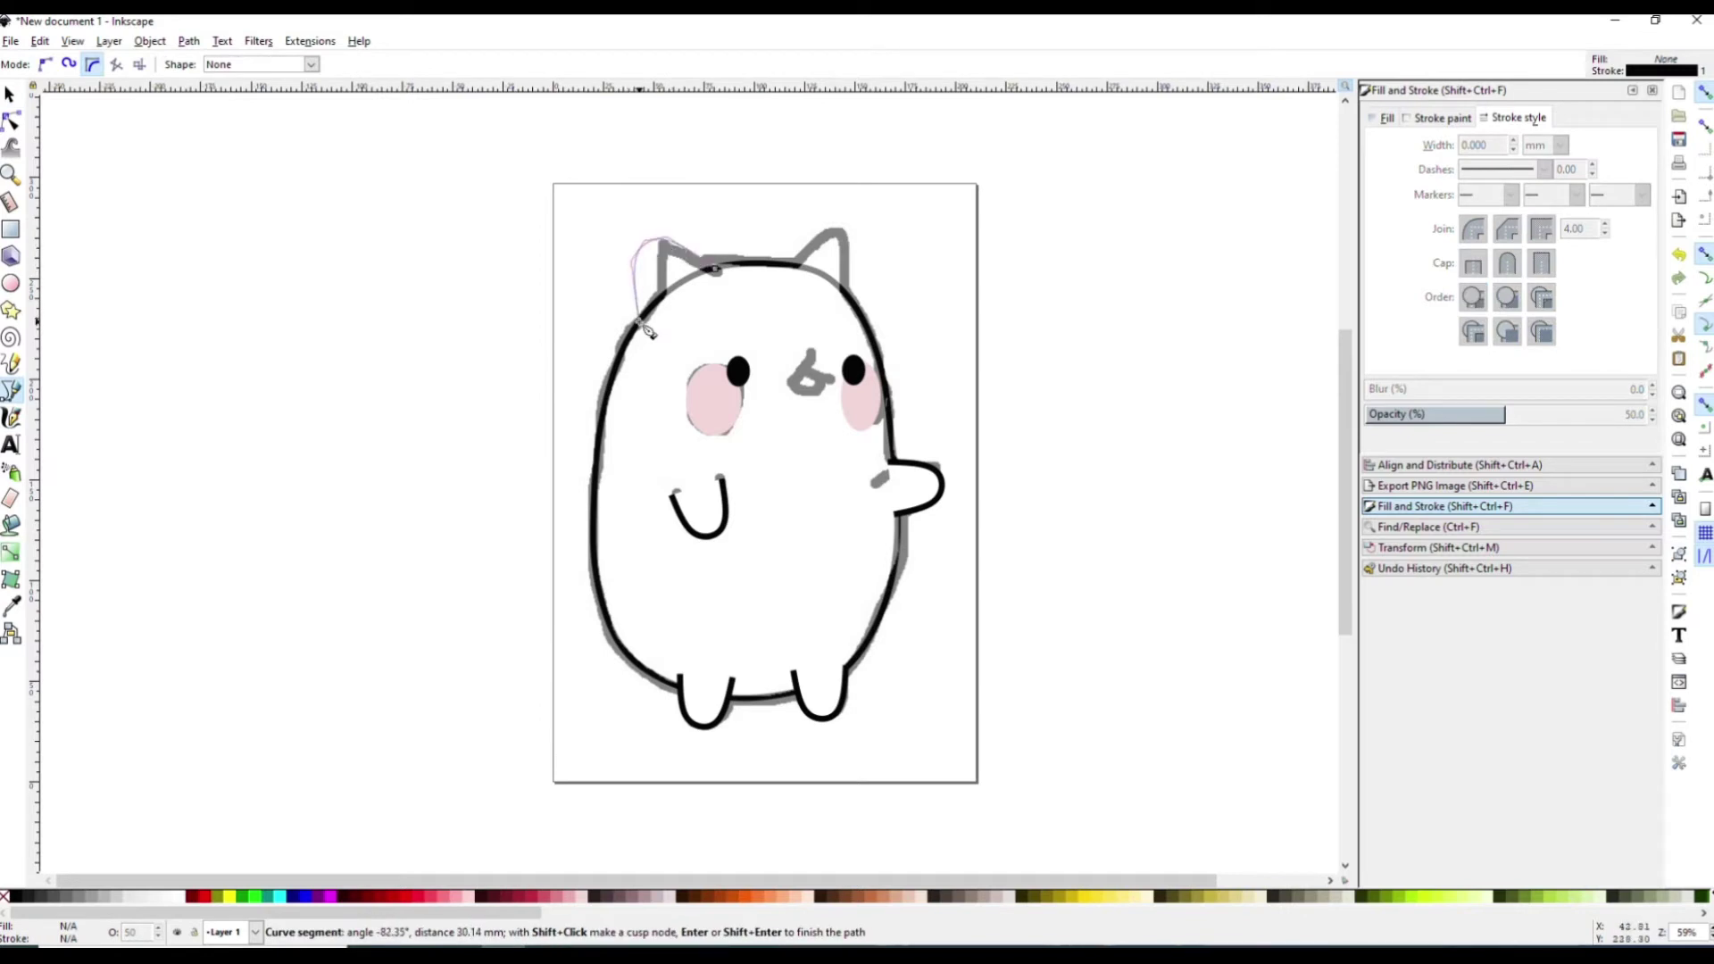
double_click(638, 320)
left_click(179, 898)
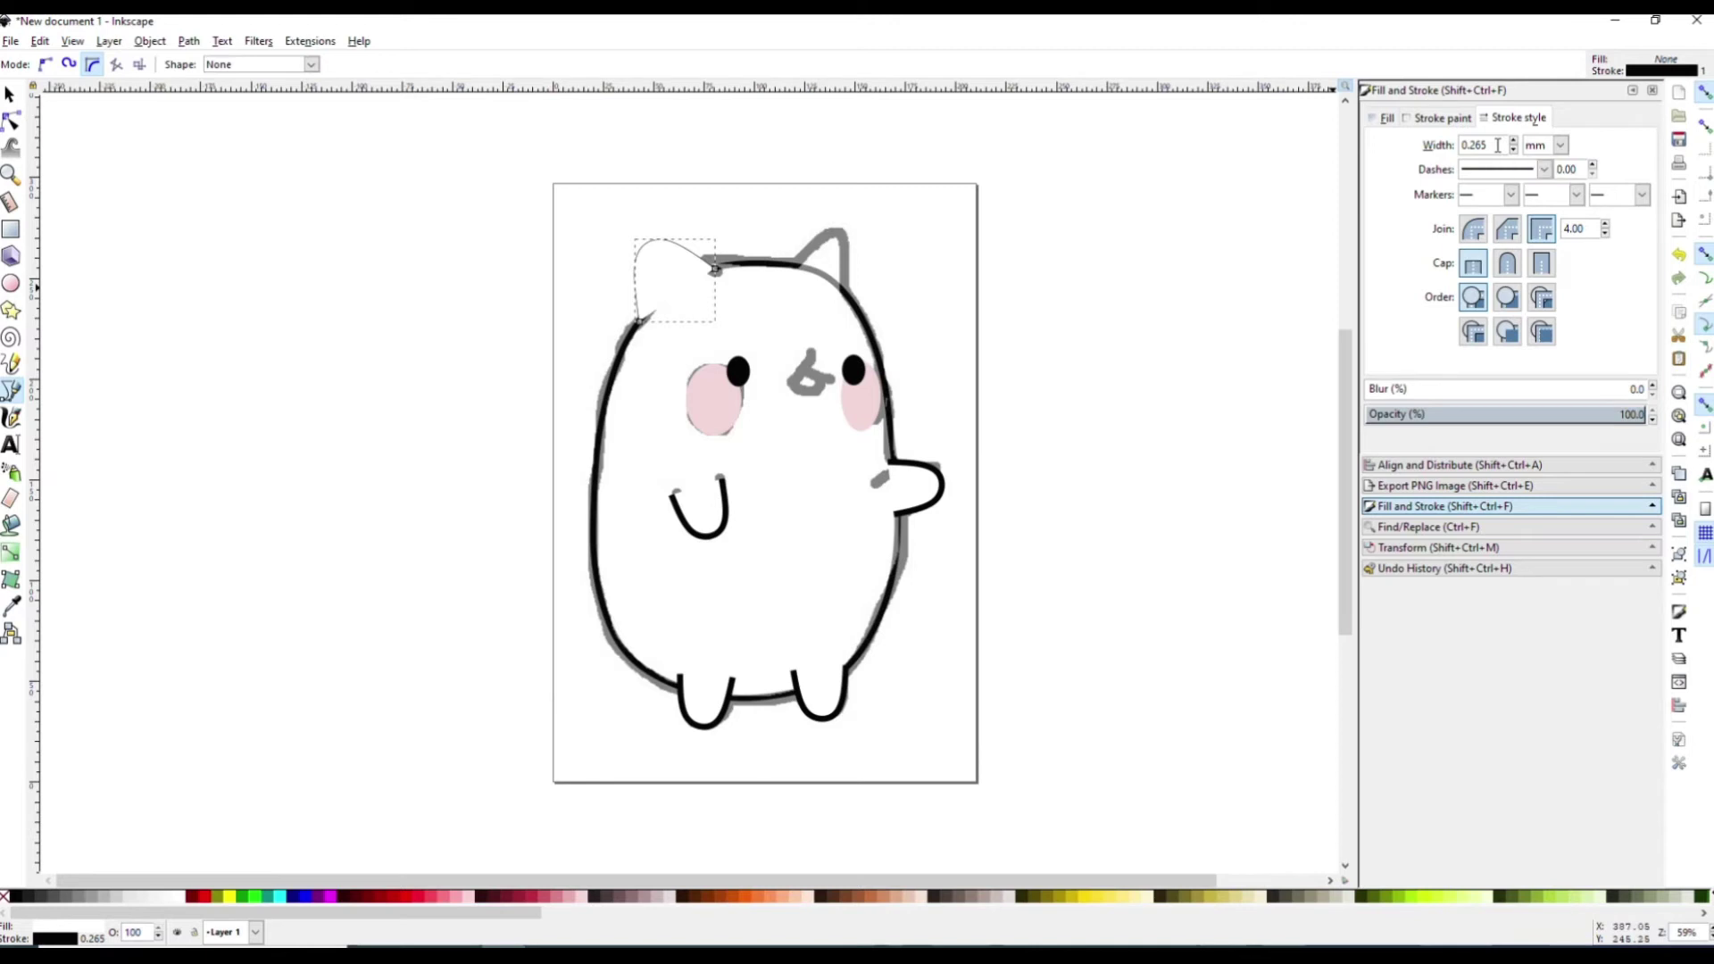
key("Return")
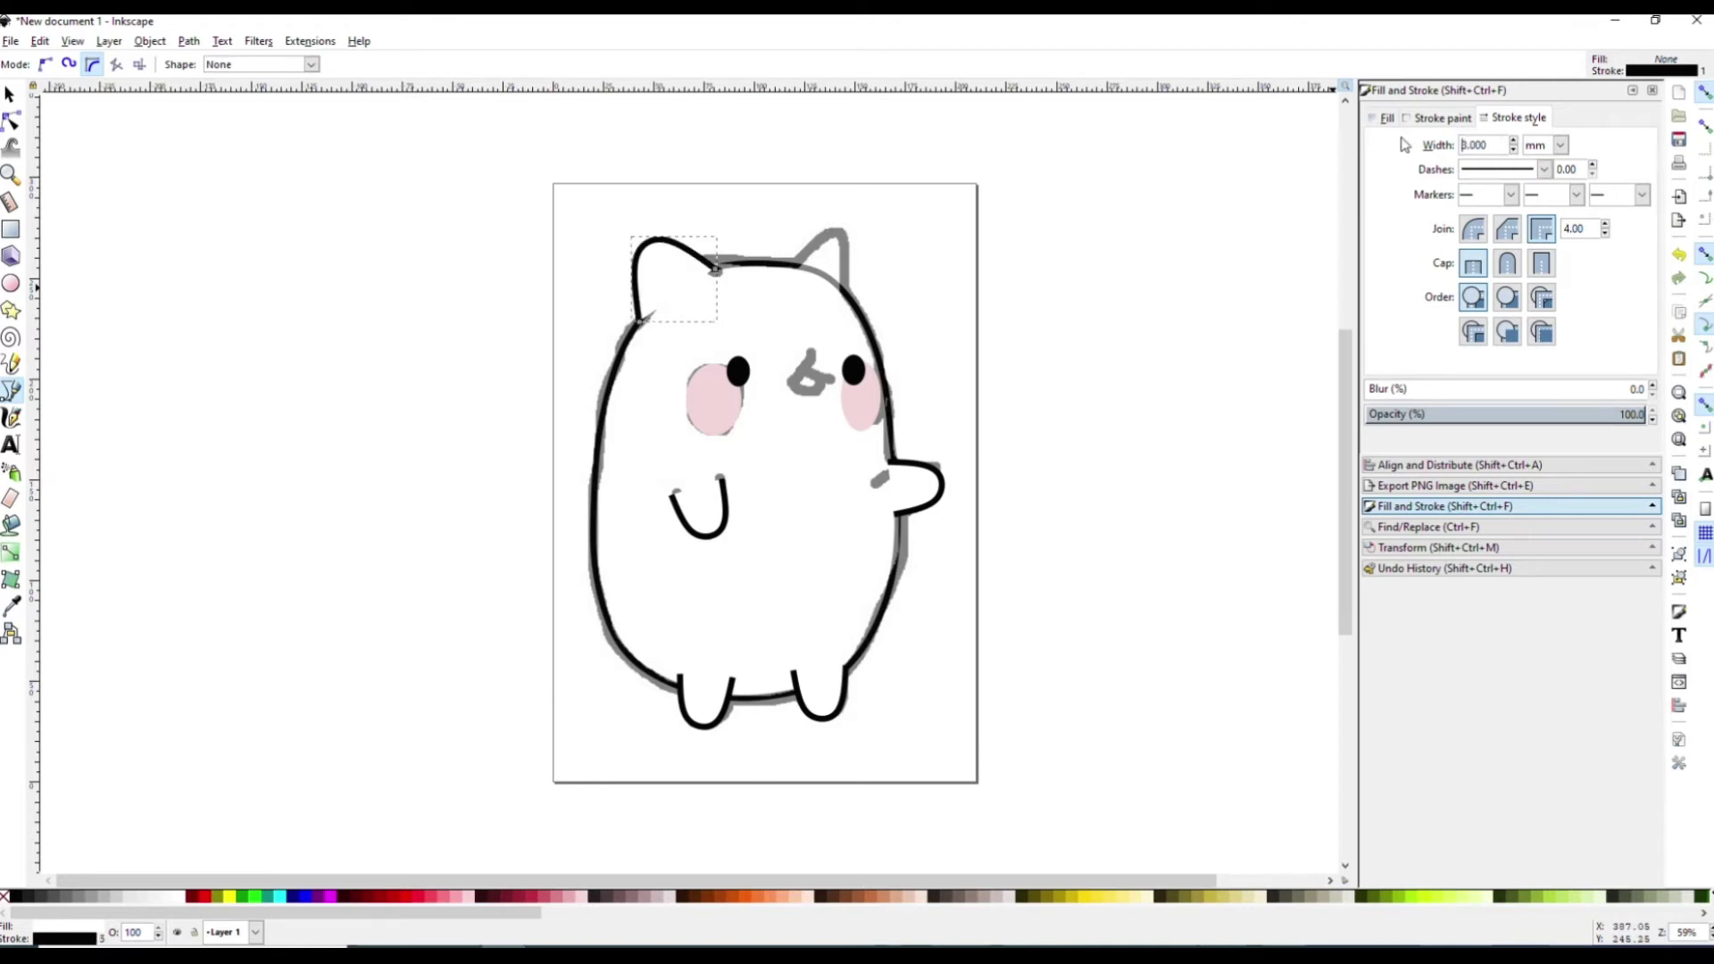
Adjust the nodes of the left ear curve to refine its tip and fit it to the head
left_click(11, 121)
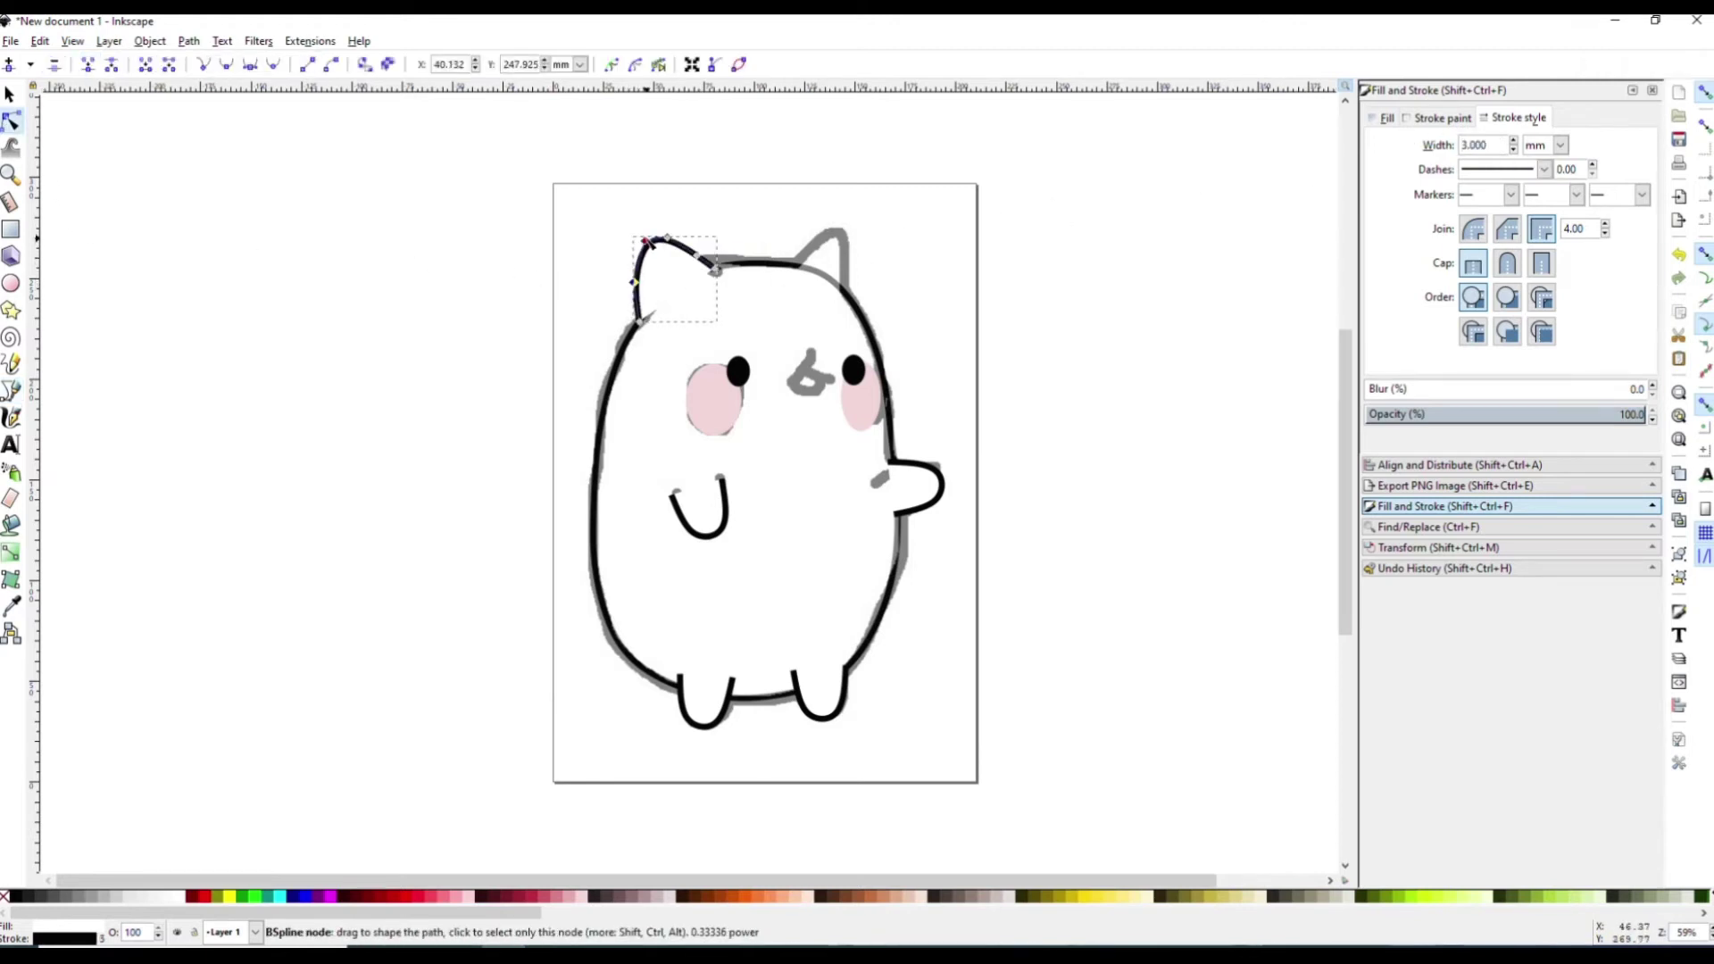
left_click_drag(636, 251, 634, 239)
key("s")
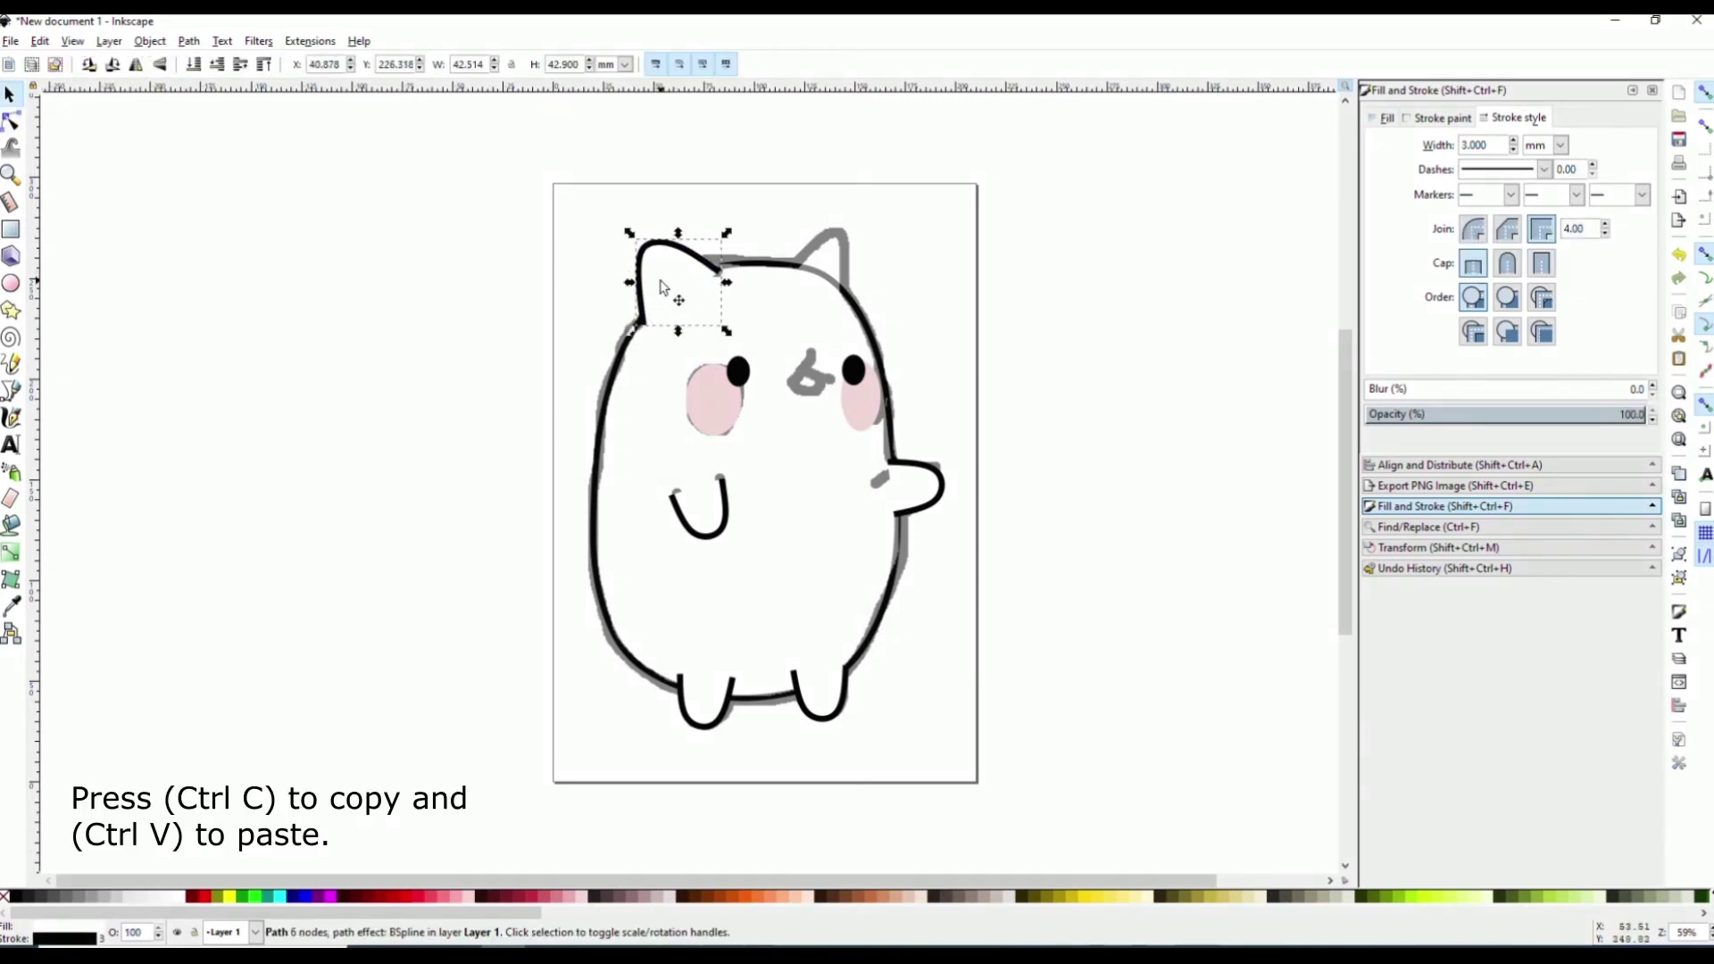
Duplicate the left ear, flip the copy horizontally and place it over the sketched right ear
key("ctrl+c")
key("ctrl+v")
left_click_drag(571, 322, 823, 262)
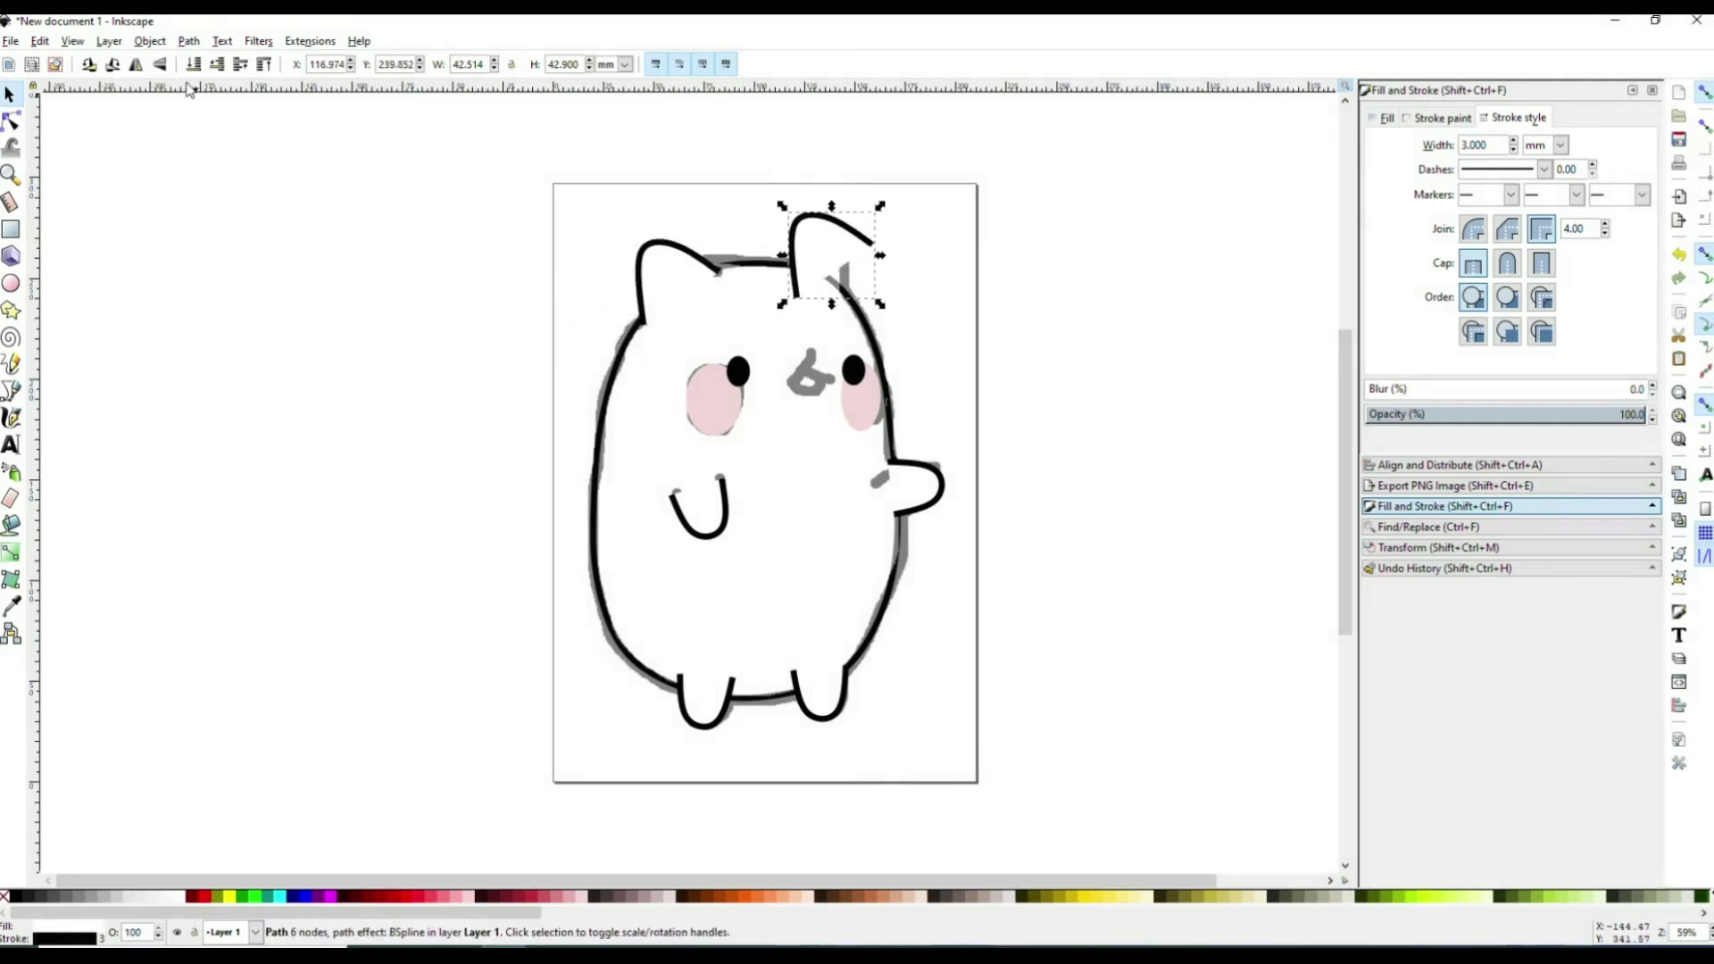
left_click(136, 64)
left_click_drag(820, 255, 814, 272)
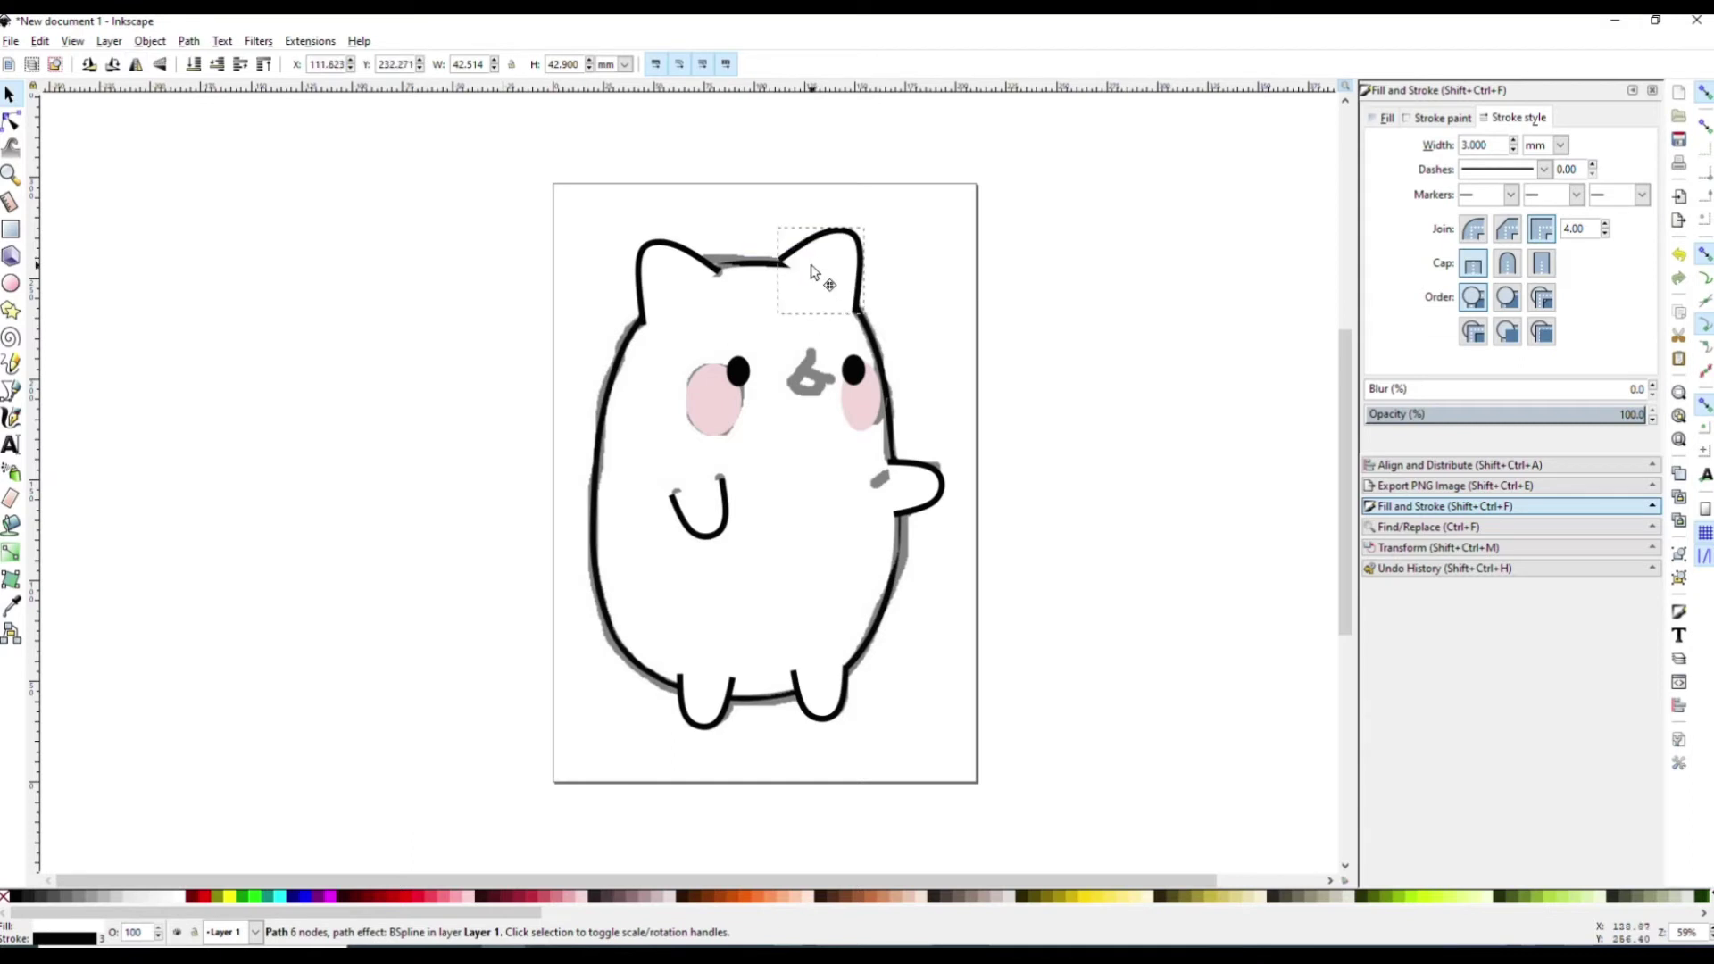
Paste another copy of the left ear beside the head, fill it light pink and set its stroke width to 0
left_click(670, 274)
key("ctrl+x")
key("ctrl+v")
left_click_drag(670, 274, 546, 339)
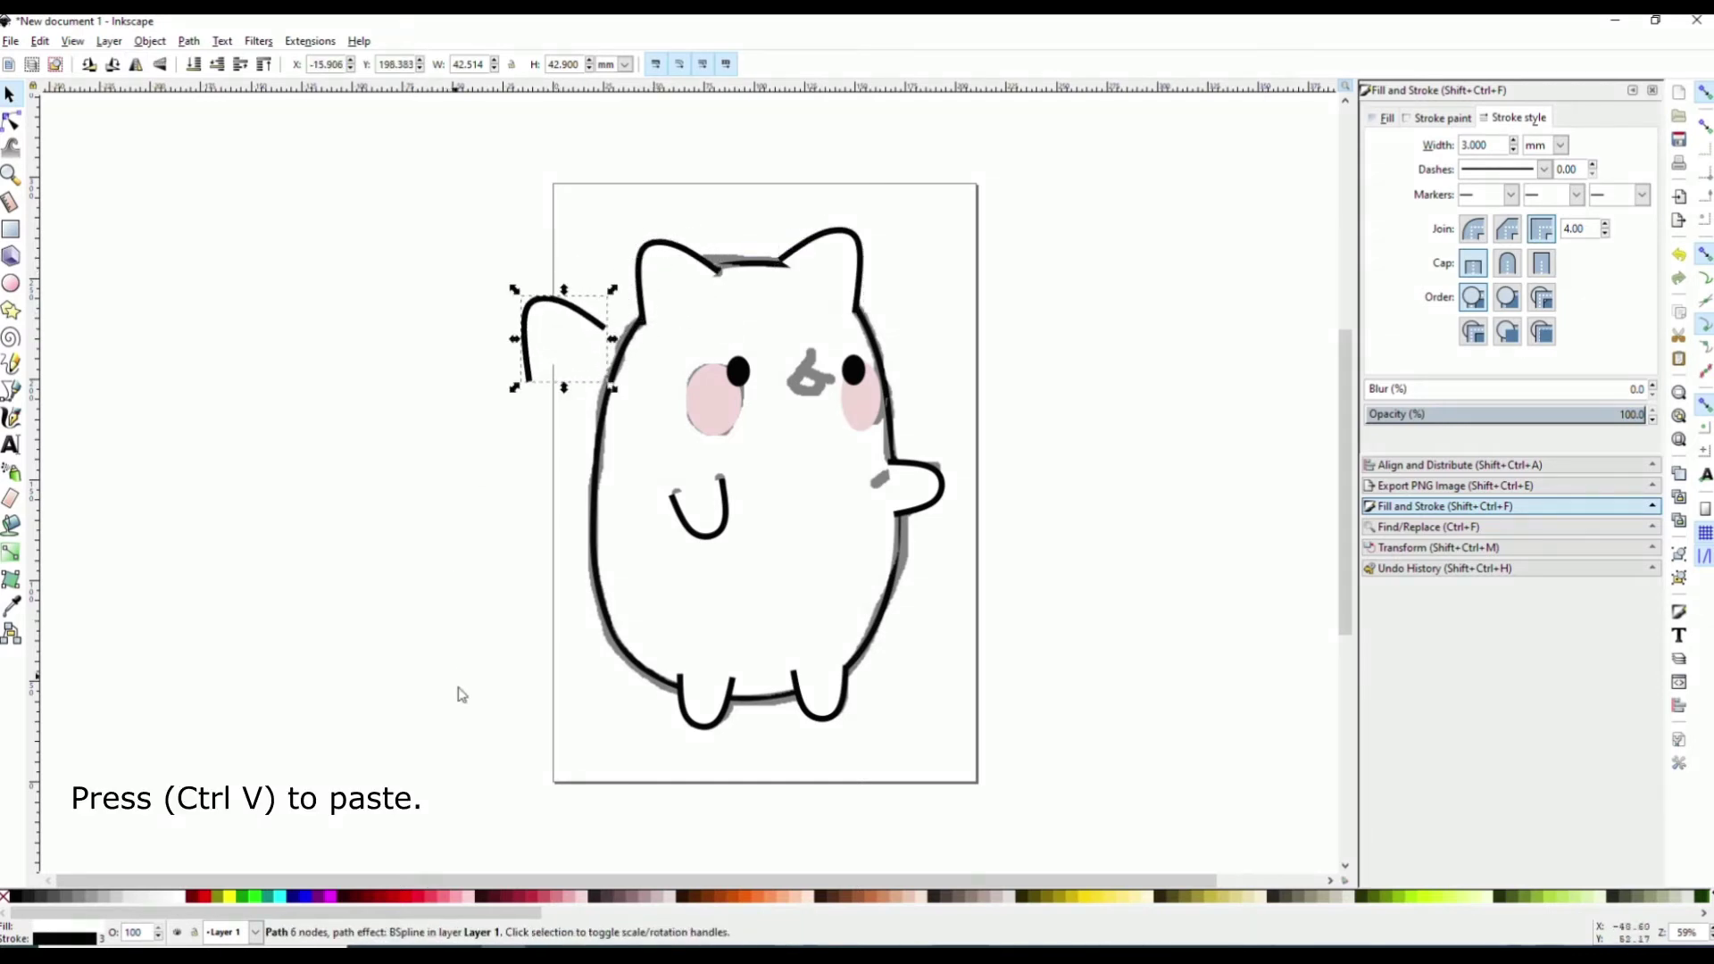
left_click(581, 897)
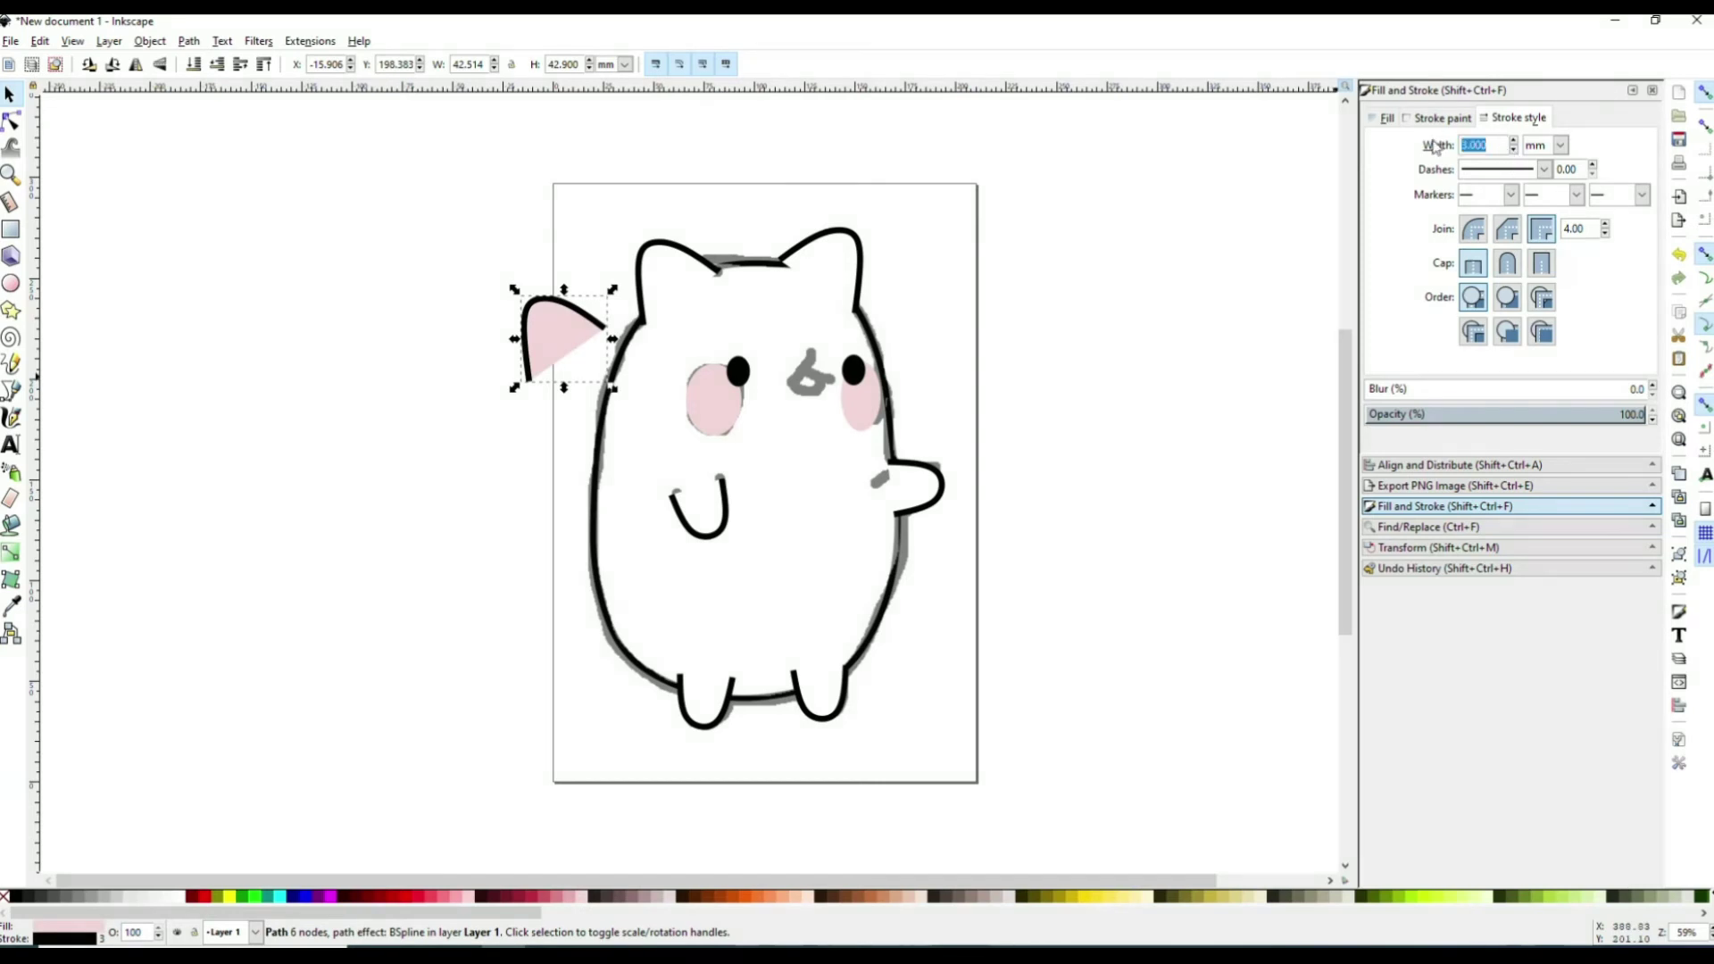
type("0")
key("Return")
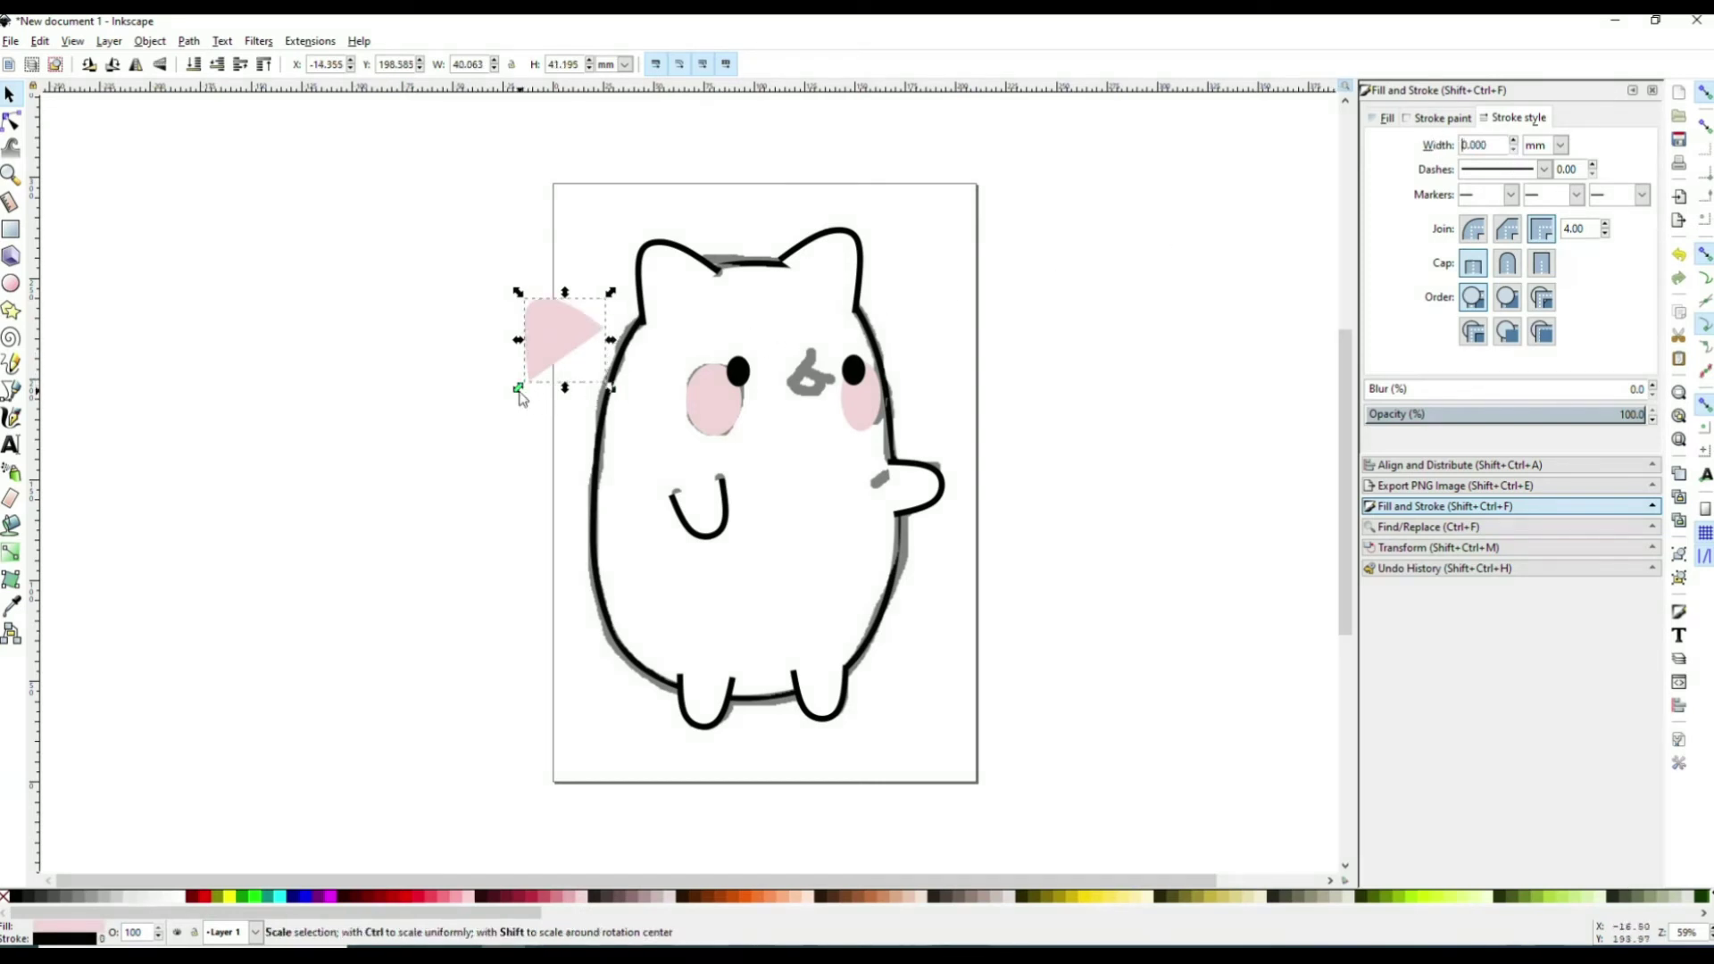
Shrink the pink ear copy, turn snapping off, and fit and reshape it inside the left ear to about 30 by 26 mm
left_click_drag(520, 395, 672, 287)
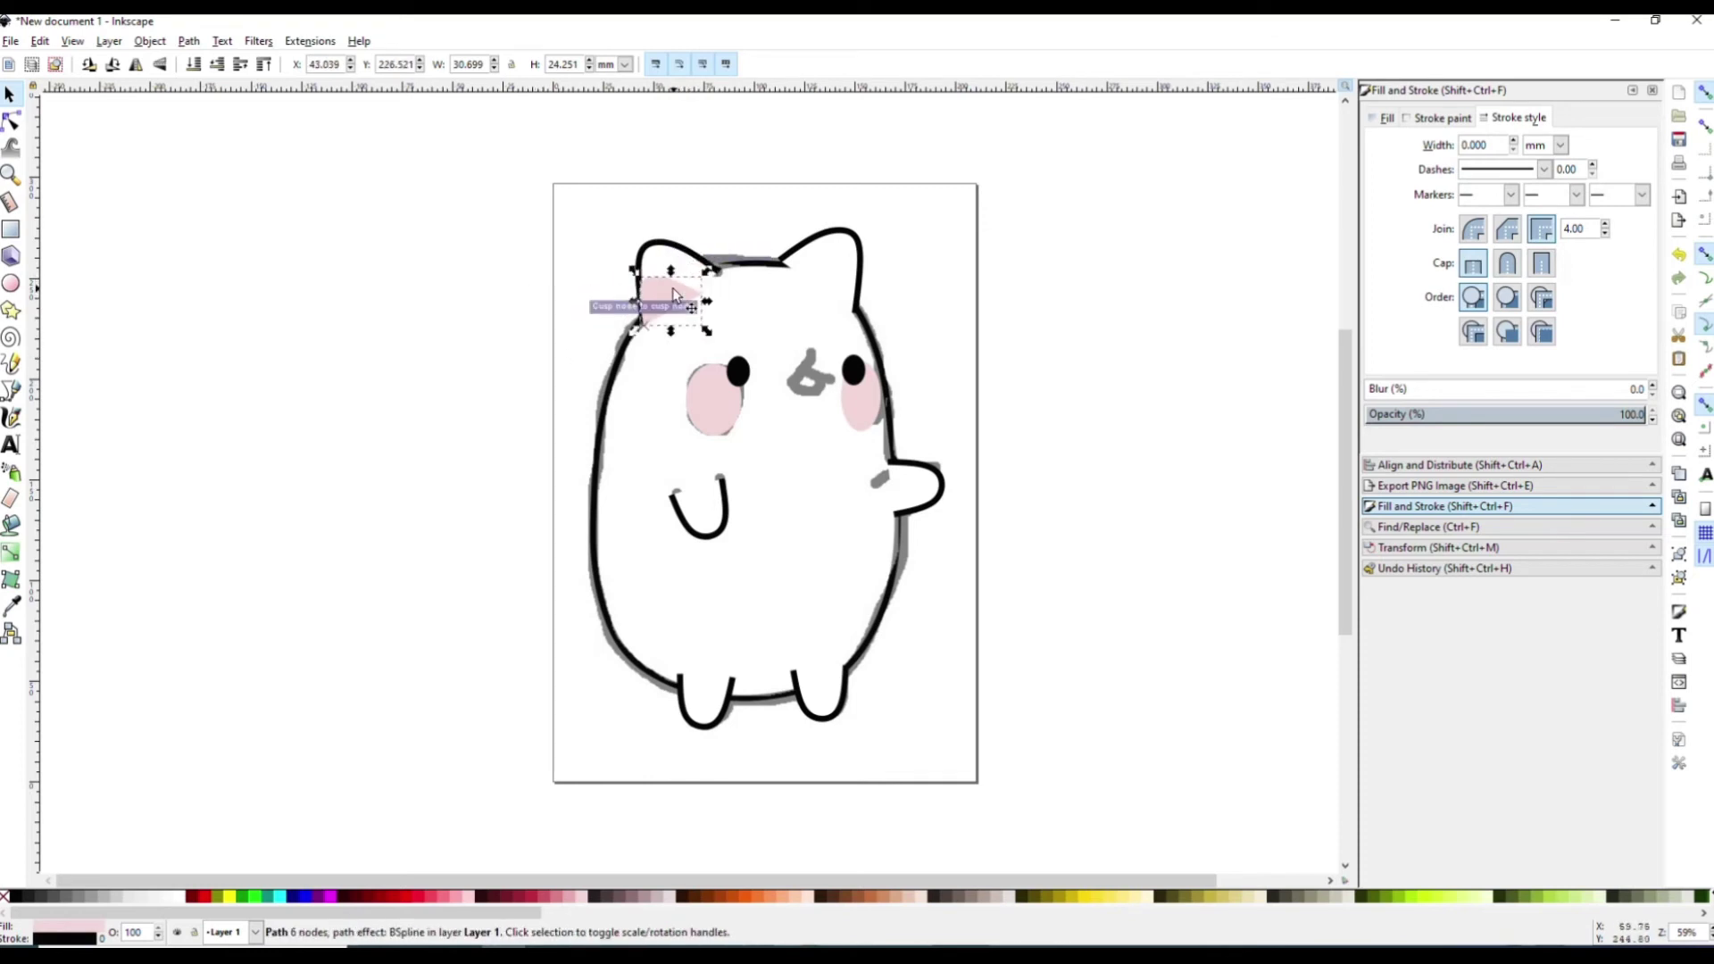
left_click(1705, 98)
left_click_drag(668, 306, 678, 291)
key("n")
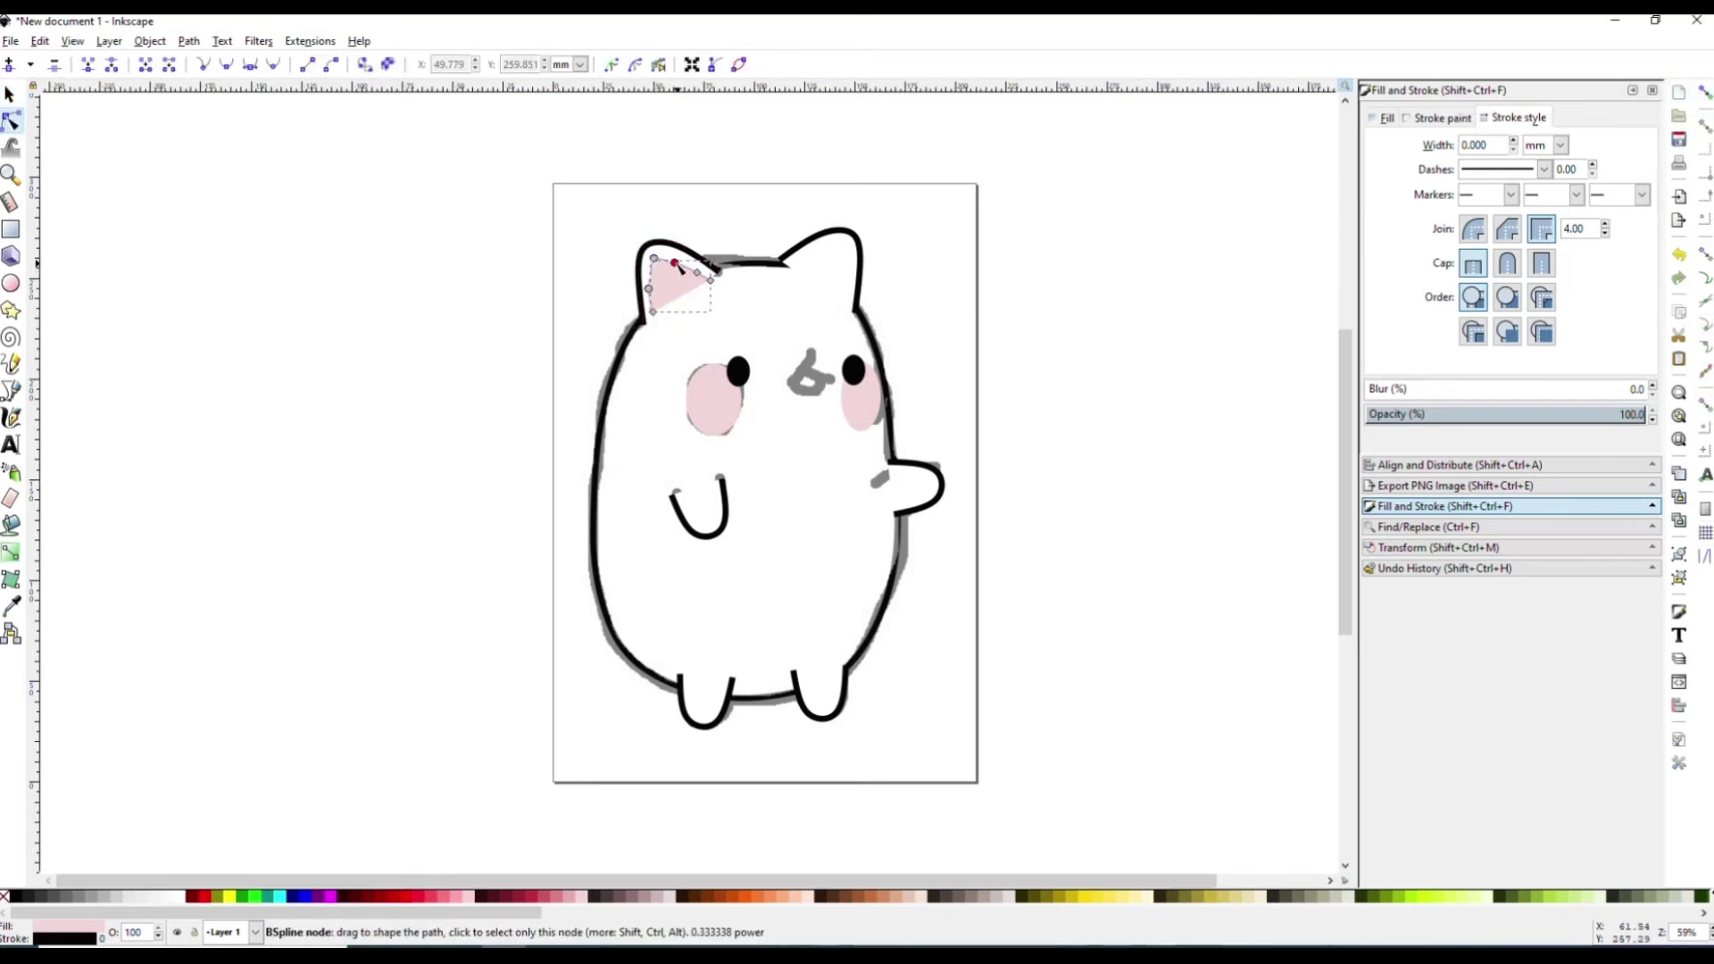
key("s")
left_click(576, 265)
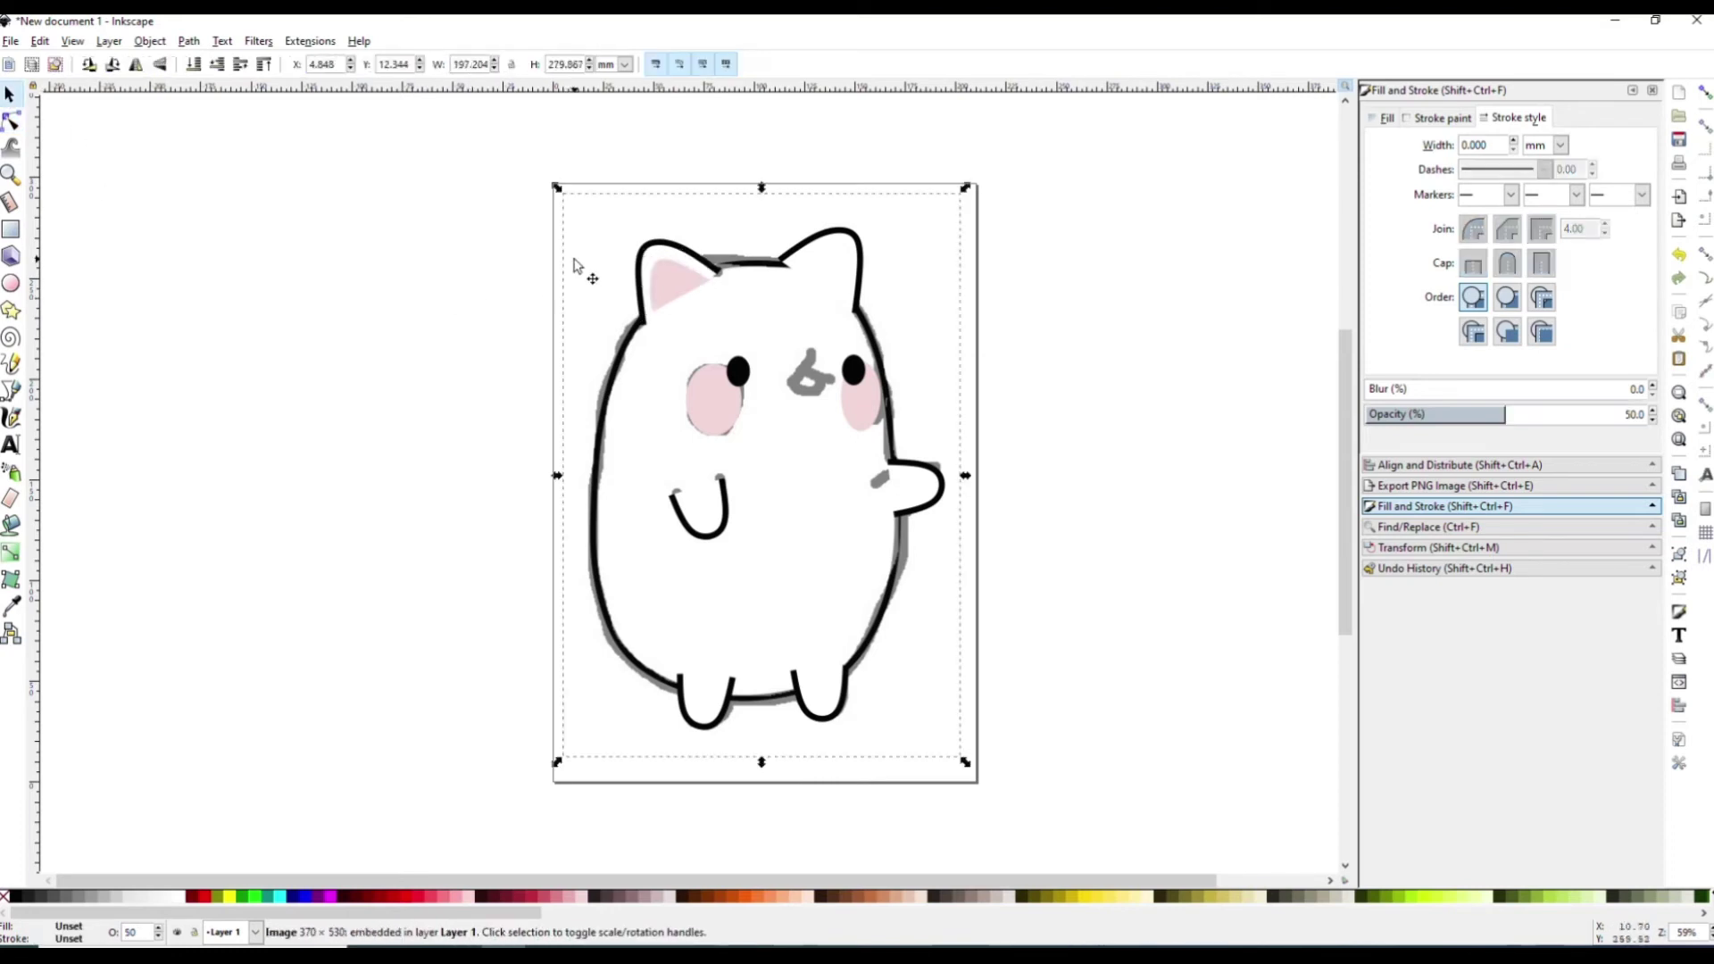
Trace the left half of the sketched mouth as a B-spline curve with a 3 mm stroke and adjust its nodes
key("b")
left_click(807, 345)
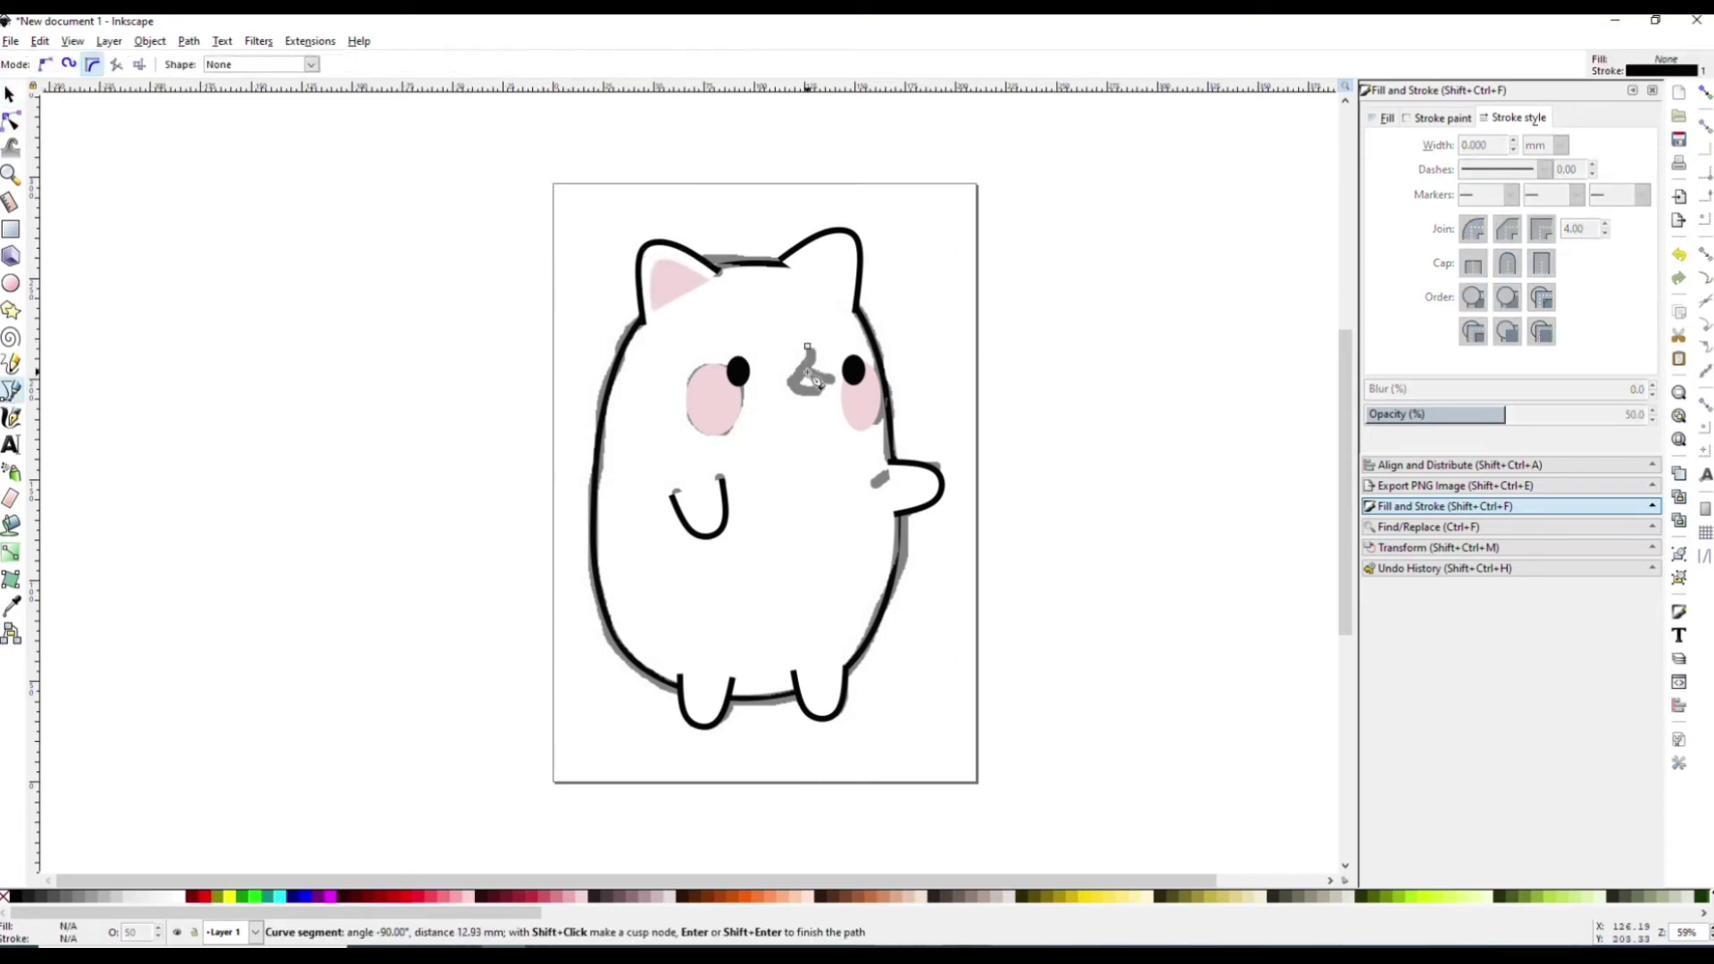
double_click(787, 390)
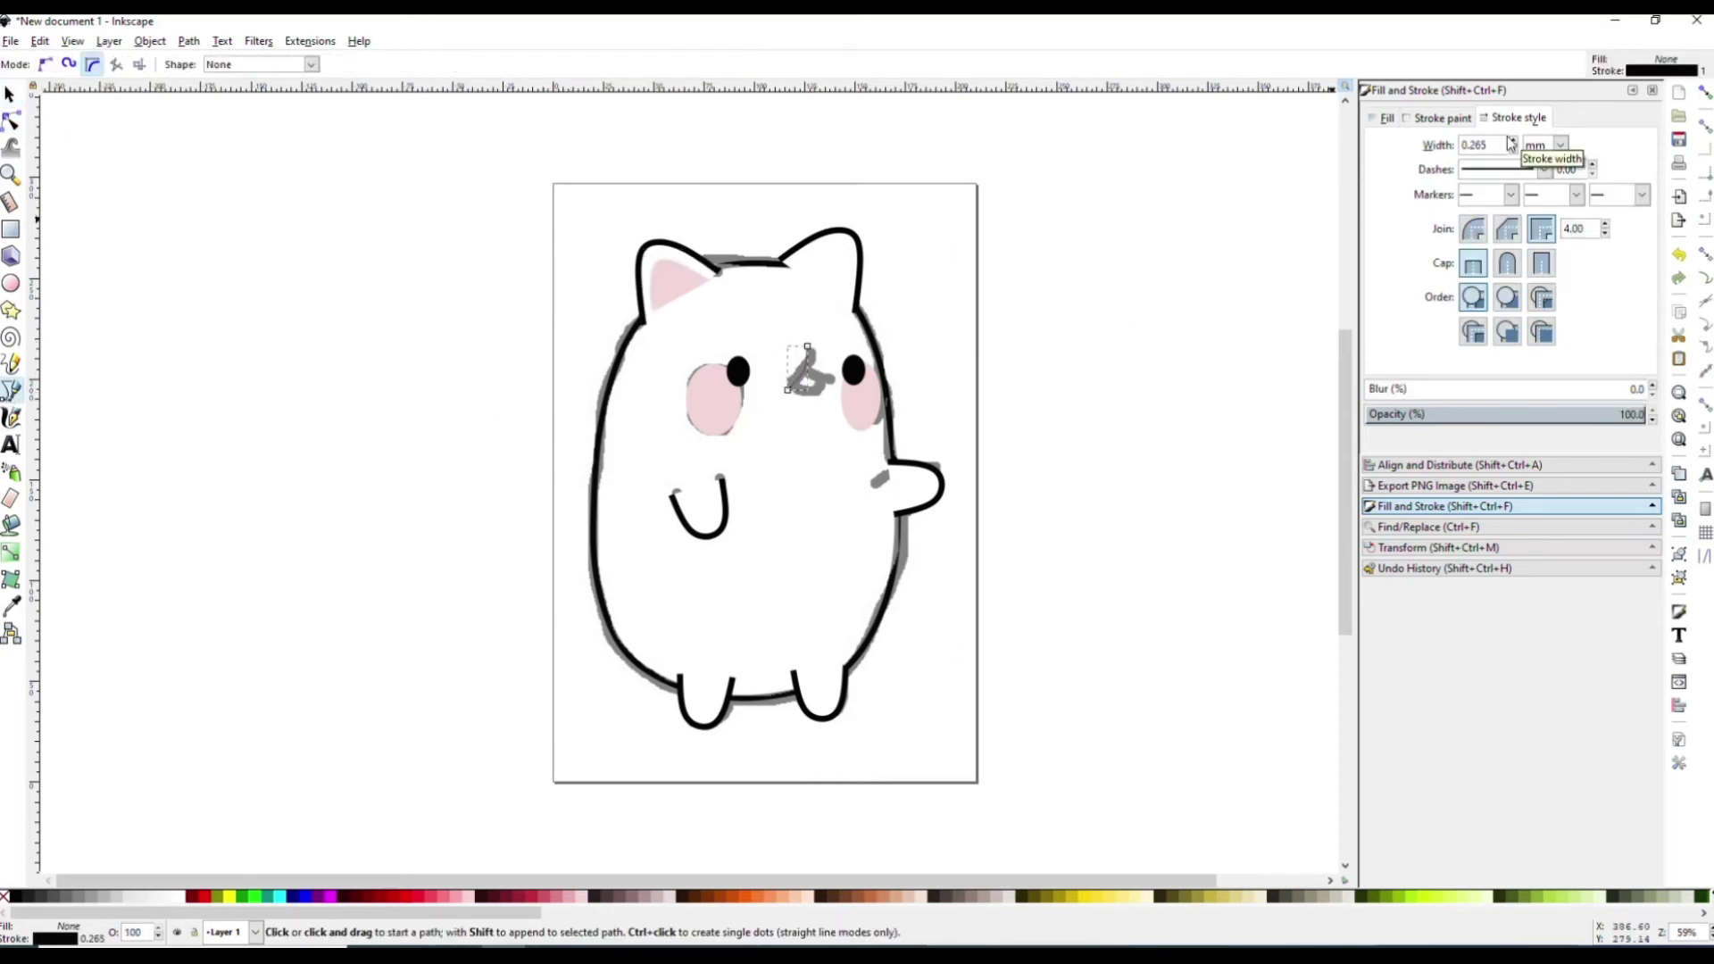
type("3")
key("Return")
key("n")
left_click_drag(787, 390, 779, 392)
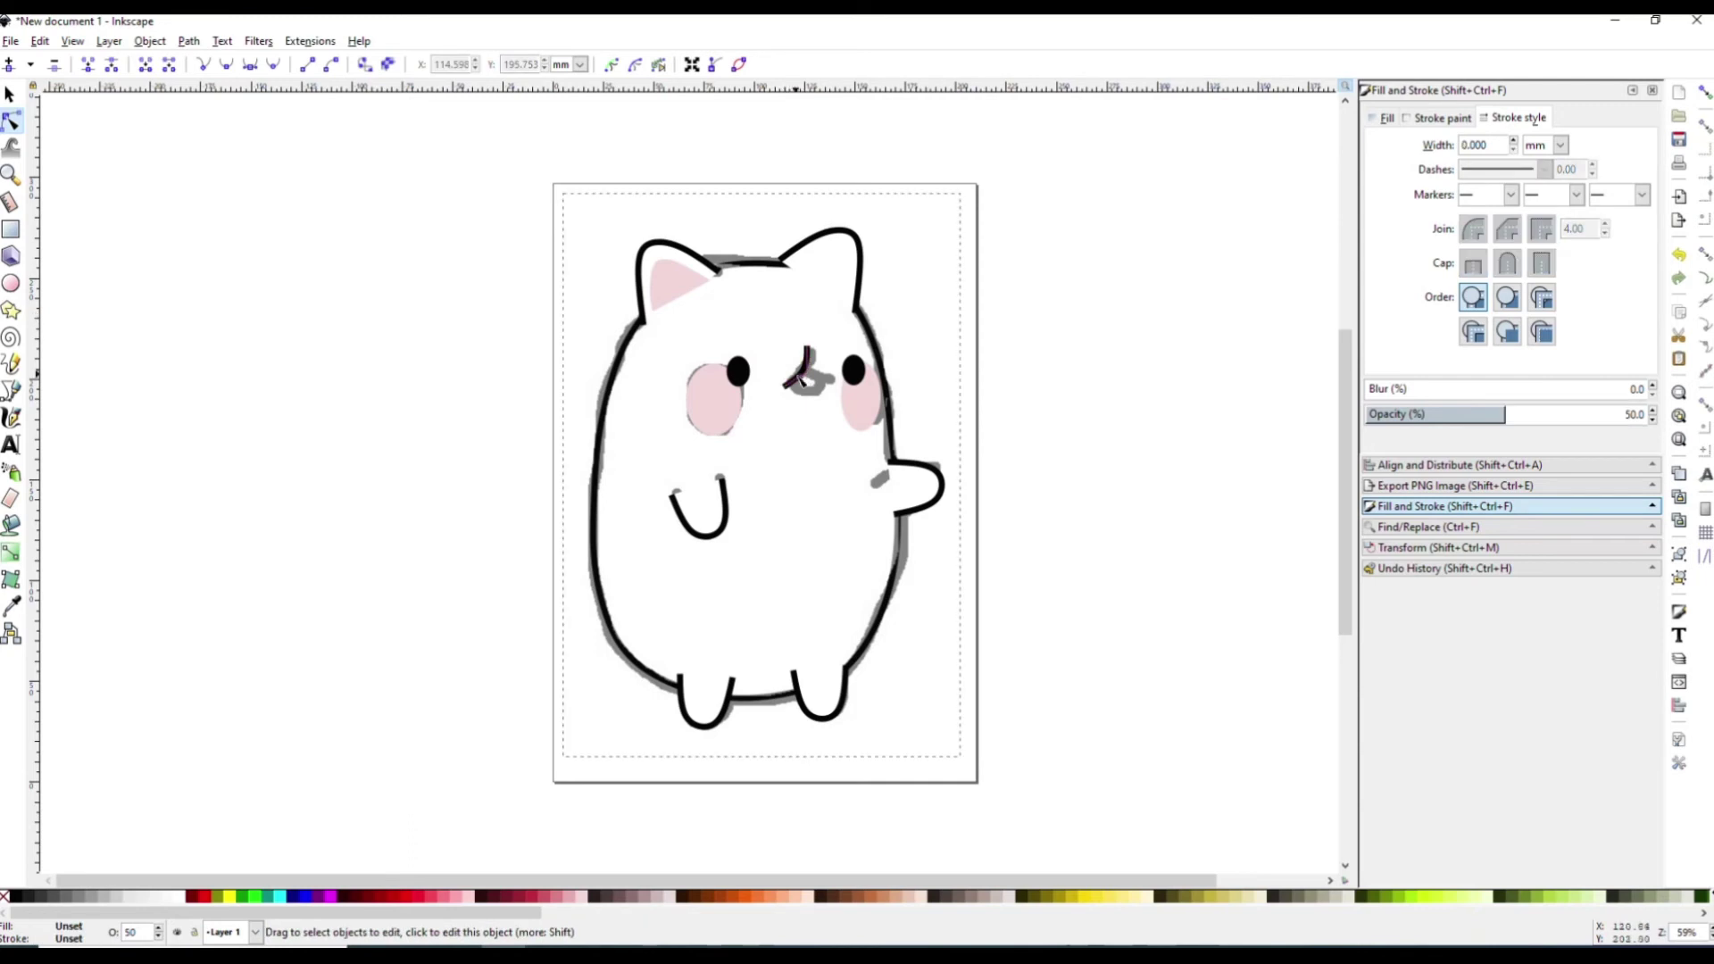
Duplicate the mouth curve, flip the copy horizontally and join it to the original as the right half of the mouth
key("ctrl+c")
key("ctrl+v")
left_click(11, 94)
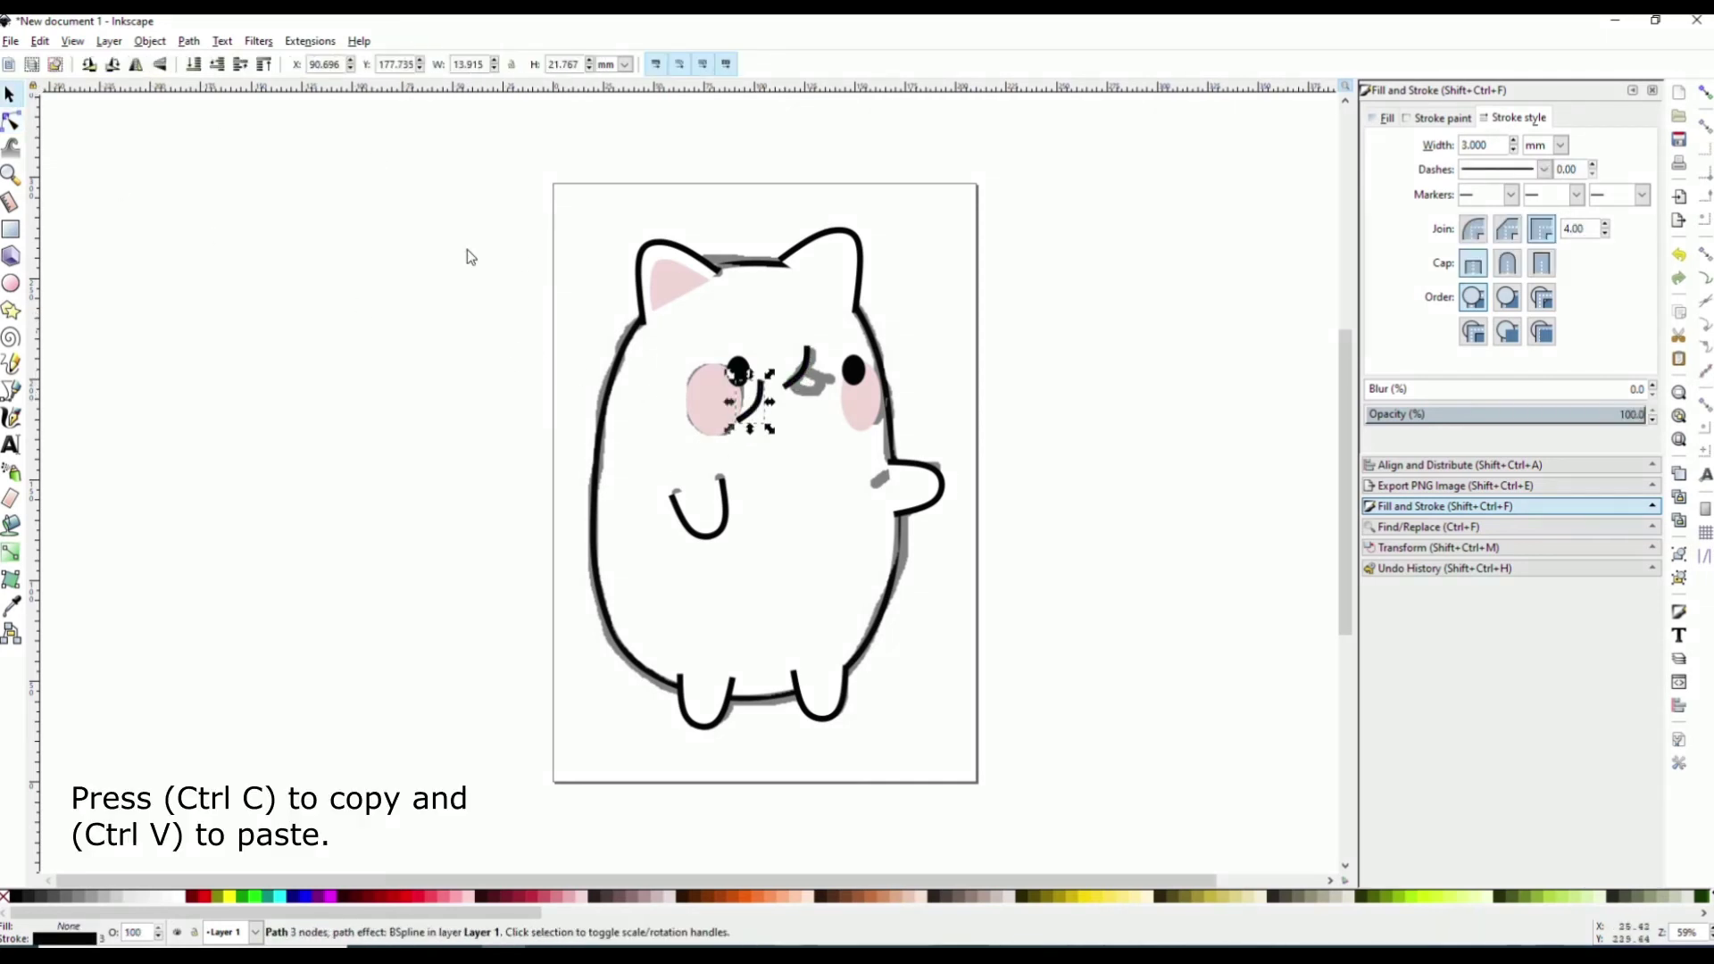
left_click(136, 66)
left_click_drag(748, 417, 816, 382)
Turn snapping back on and move the sketch image off the page to the left of the traced character
left_click(1705, 92)
left_click(786, 525)
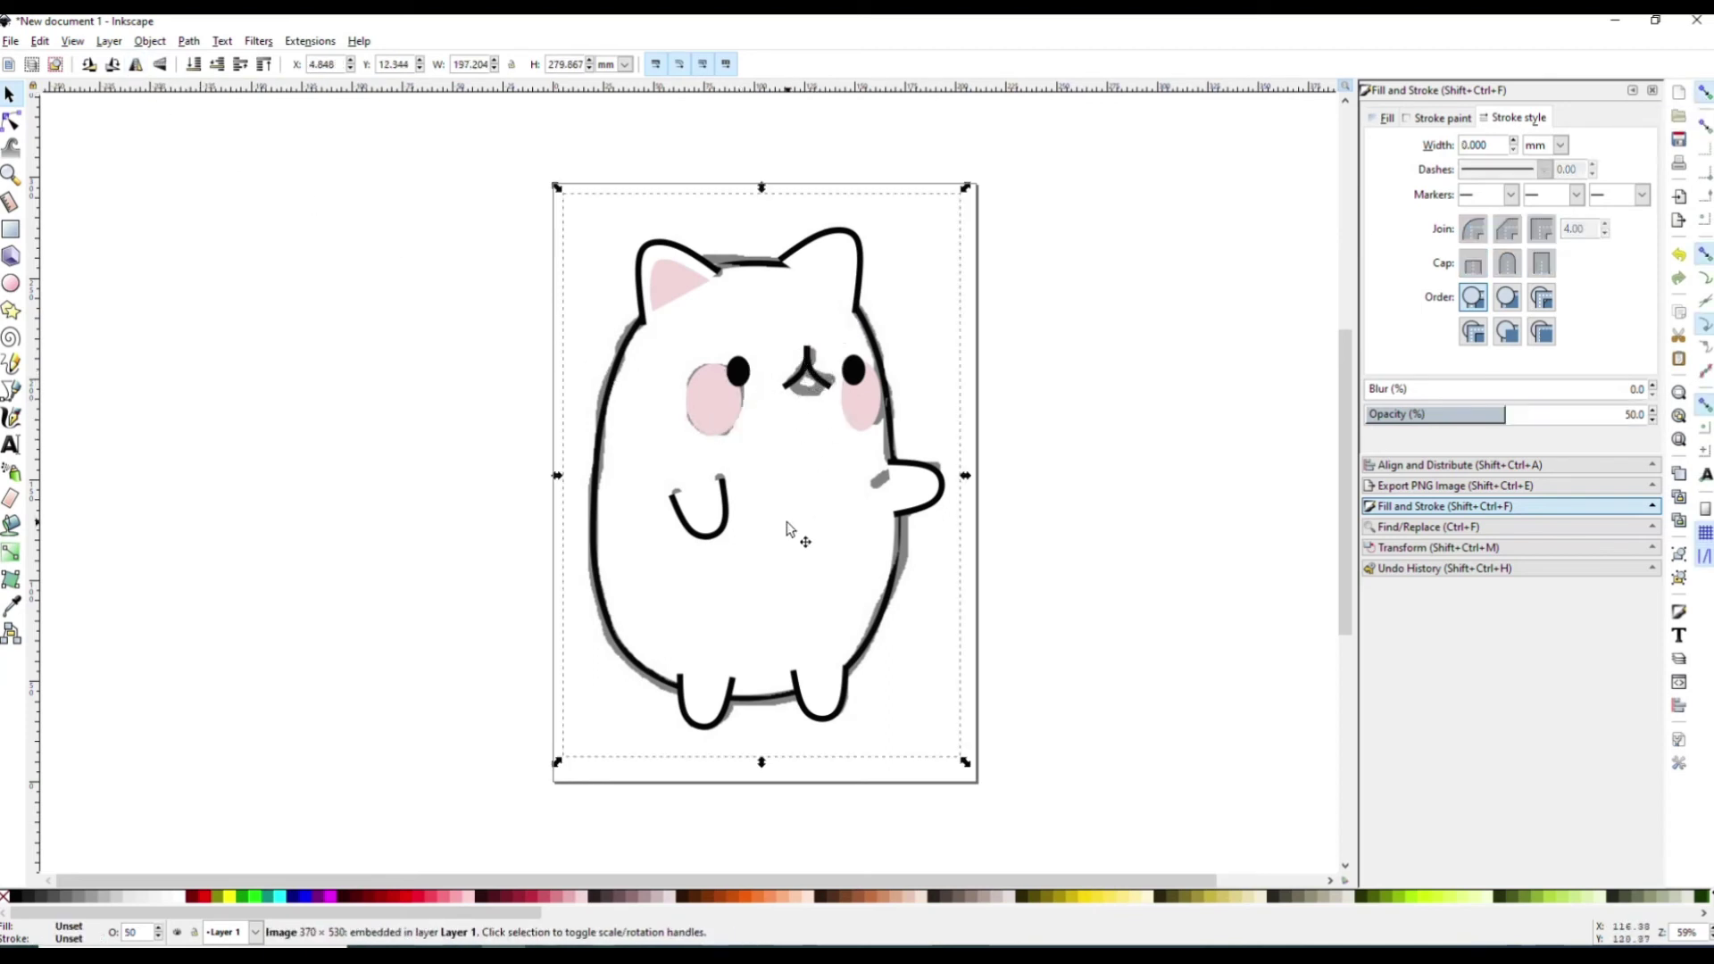
mouse_move(808, 506)
left_mouse_down()
mouse_move(497, 500)
mouse_move(357, 524)
left_mouse_up()
Lower the right ear and right foot behind the body, and shift the left ear and its pink inner shape slightly right
left_click(839, 255)
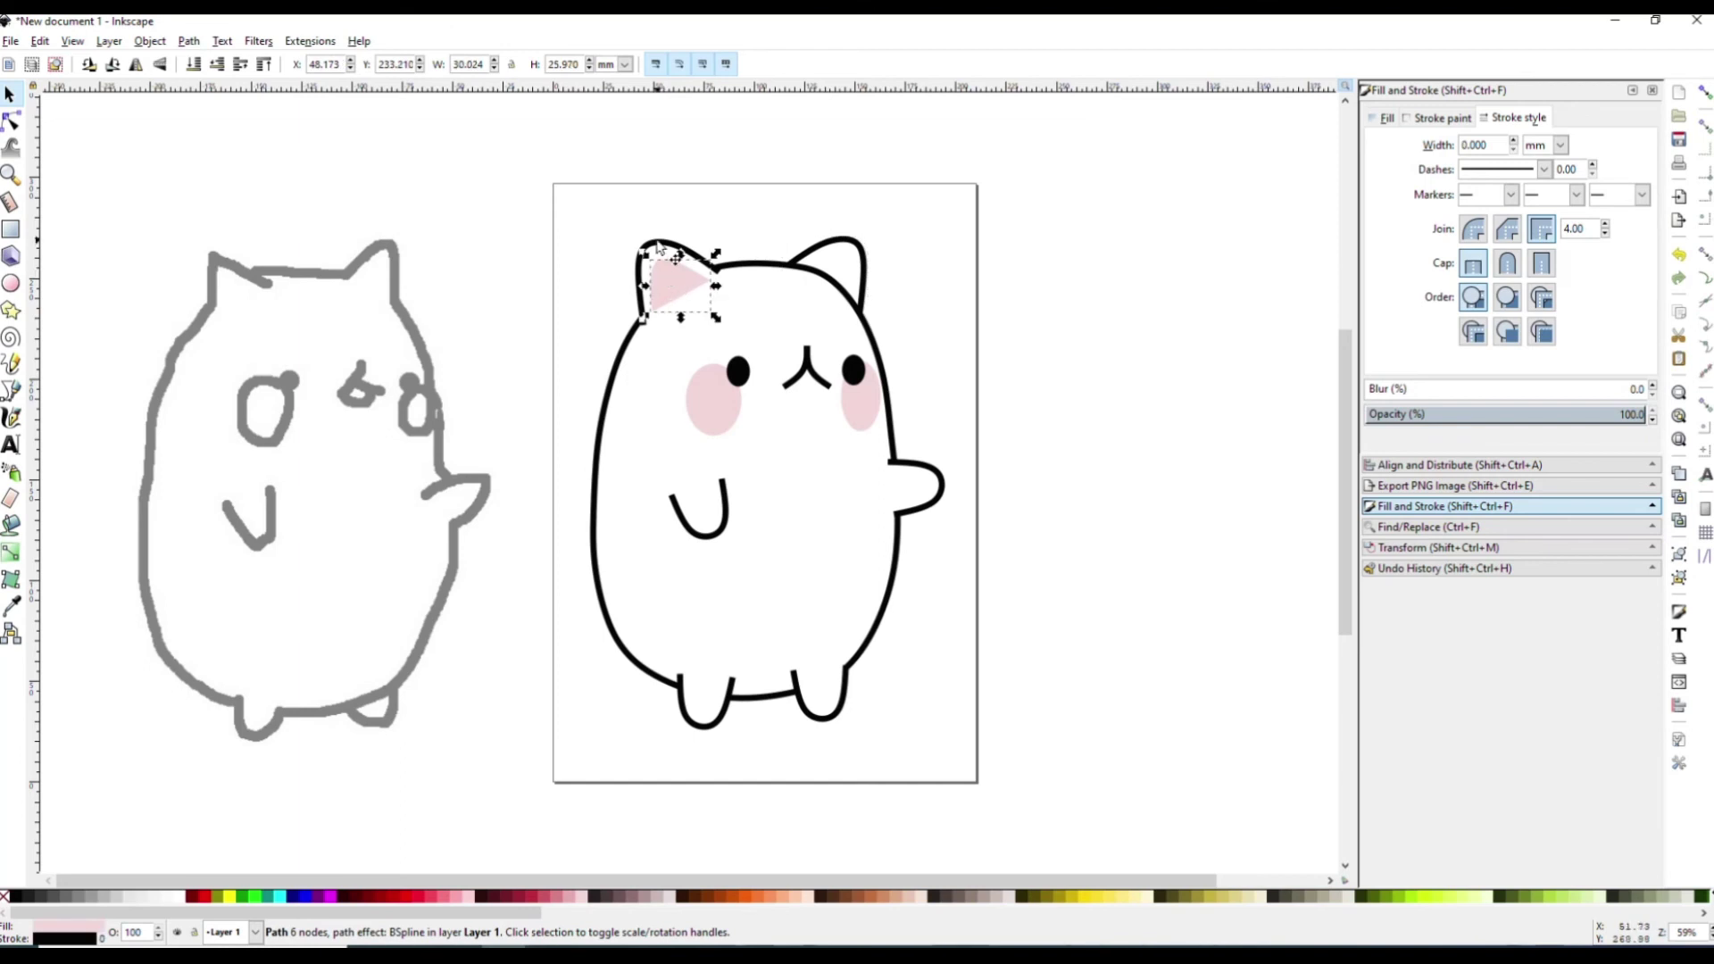
left_click(671, 281)
left_click(1196, 682)
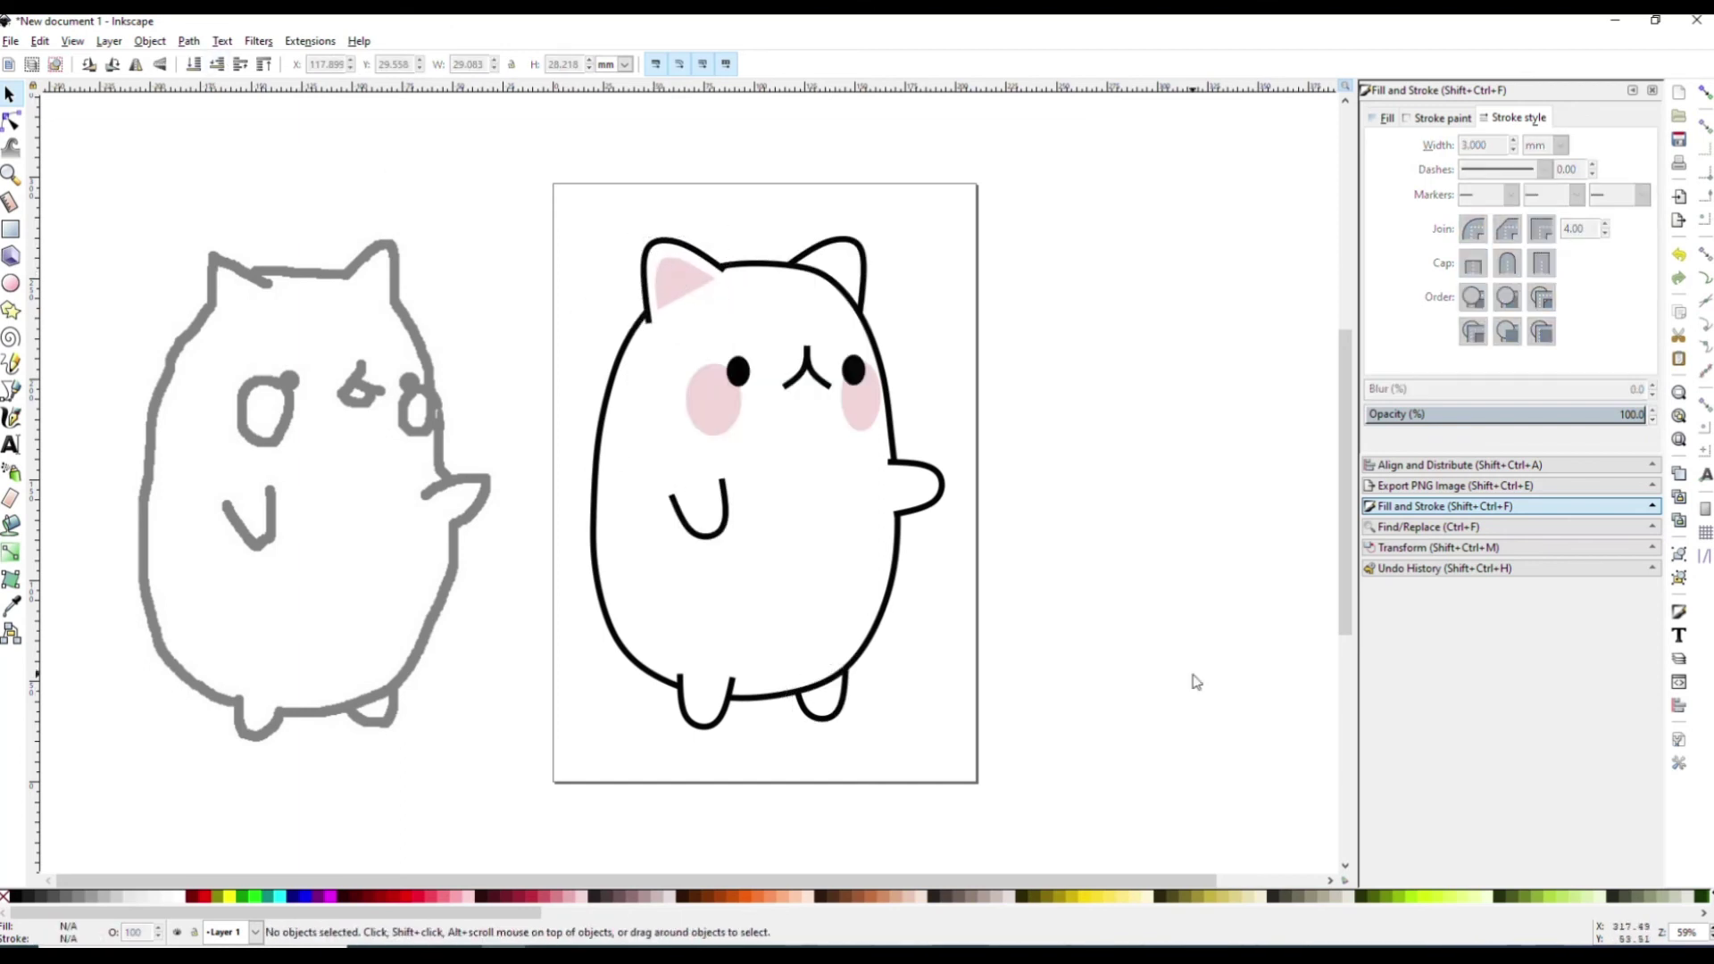
Group all the parts of the traced character and nudge the group slightly on the page
left_click_drag(510, 196, 1059, 769)
right_click(764, 591)
left_click(804, 937)
mouse_move(788, 600)
left_mouse_down()
mouse_move(769, 559)
mouse_move(793, 598)
left_mouse_up()
left_click(1144, 643)
Export the whole page area as a PNG image with the filename G:1
key("shift+ctrl+e")
type("G")
left_click(836, 313)
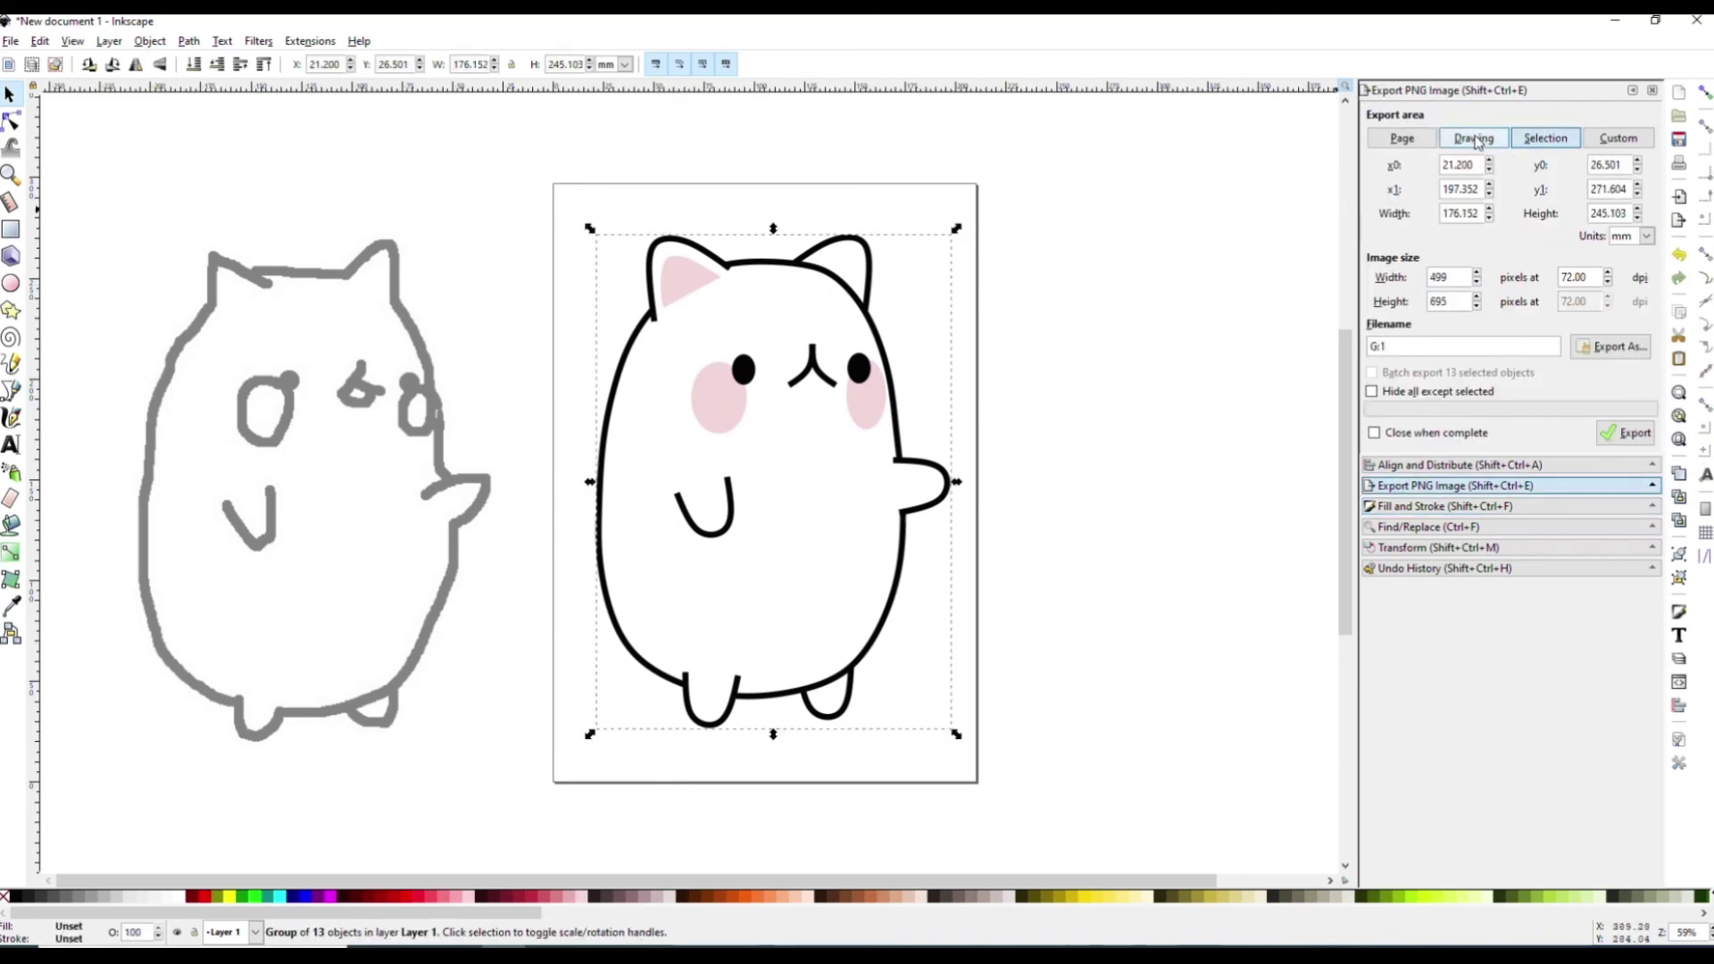
left_click(1259, 181)
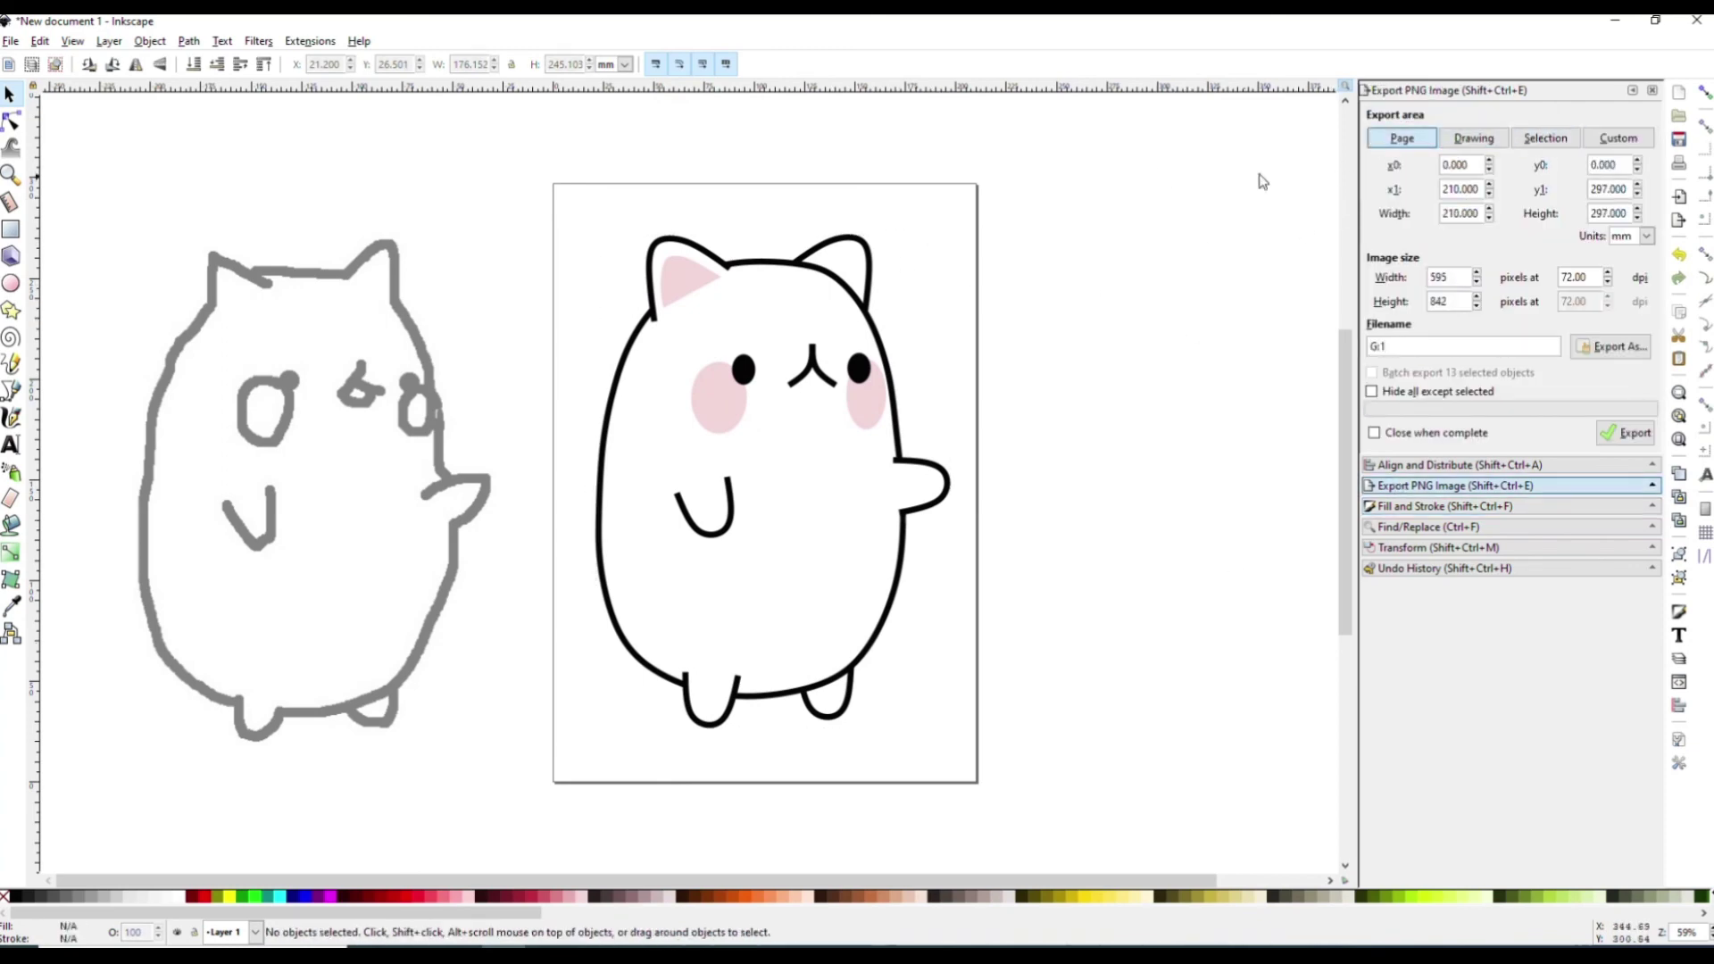
left_click(1639, 441)
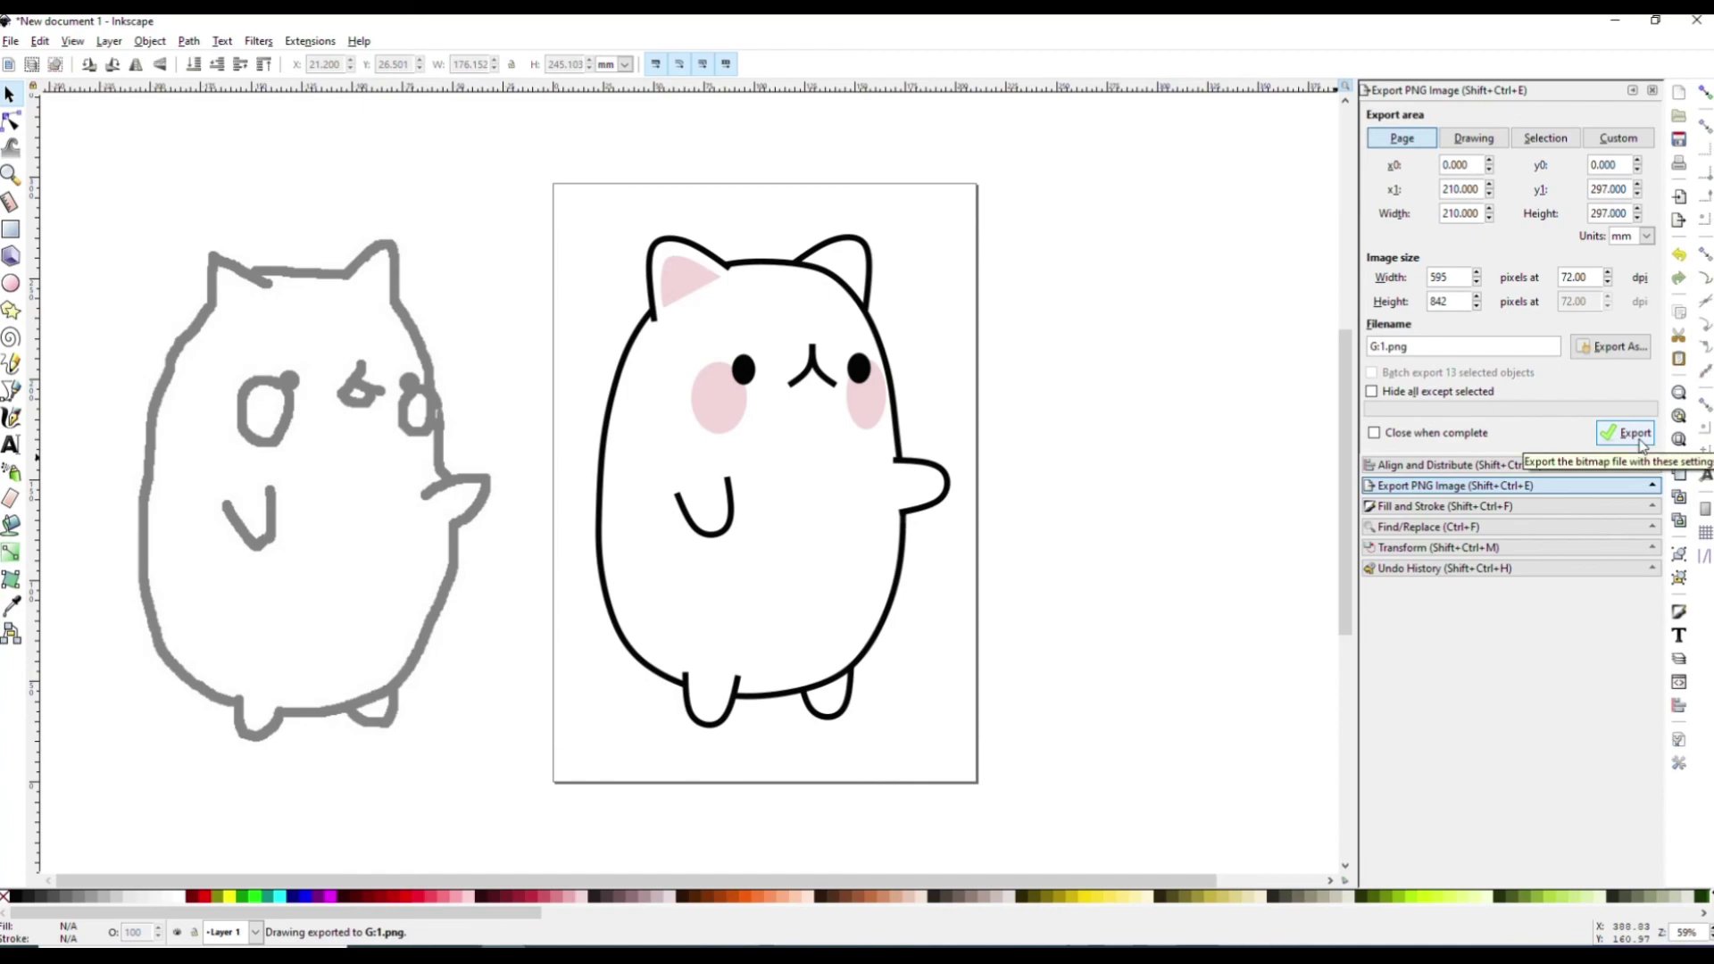